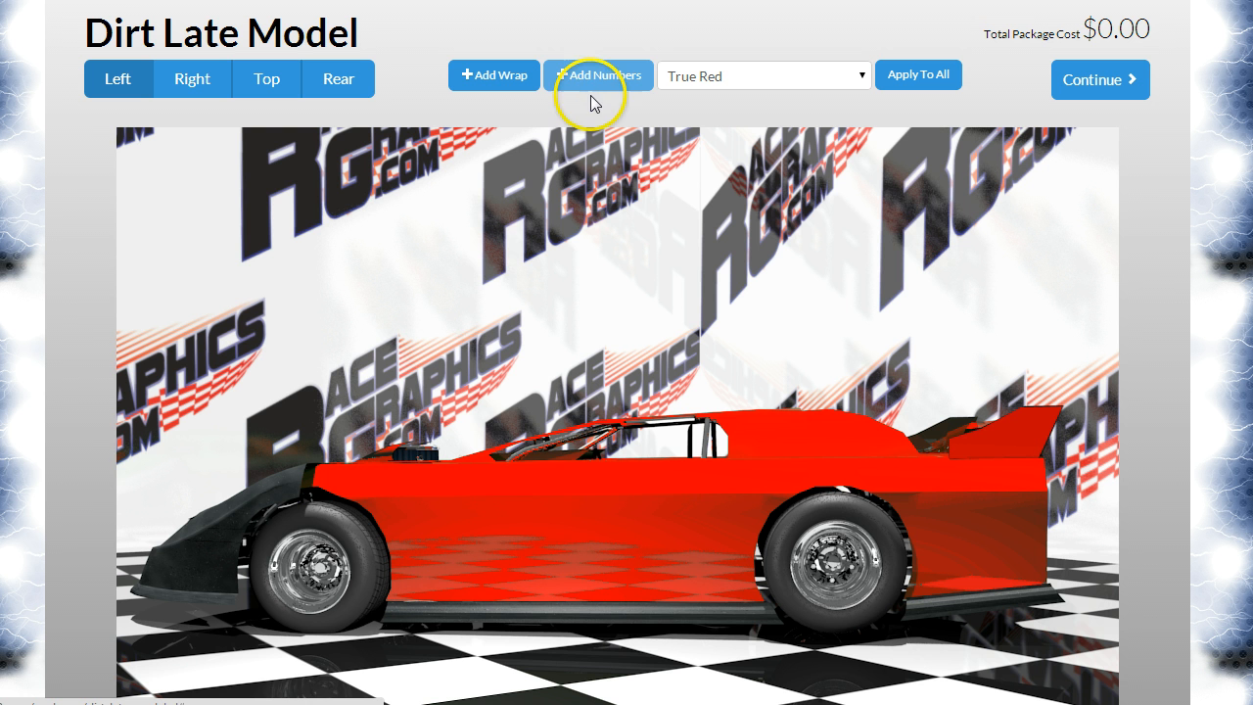
# Step: View the editing page for the car's left side and return to the overview of the whole car
pyautogui.click(675, 536)
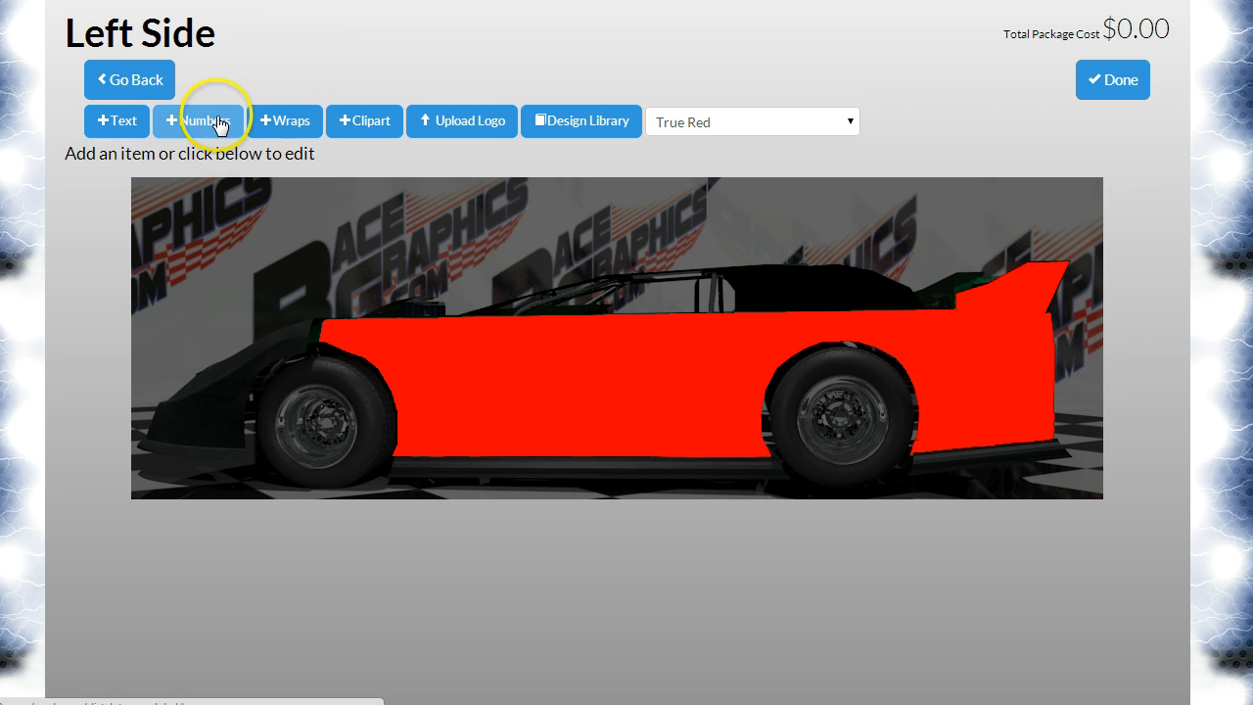
pyautogui.click(140, 80)
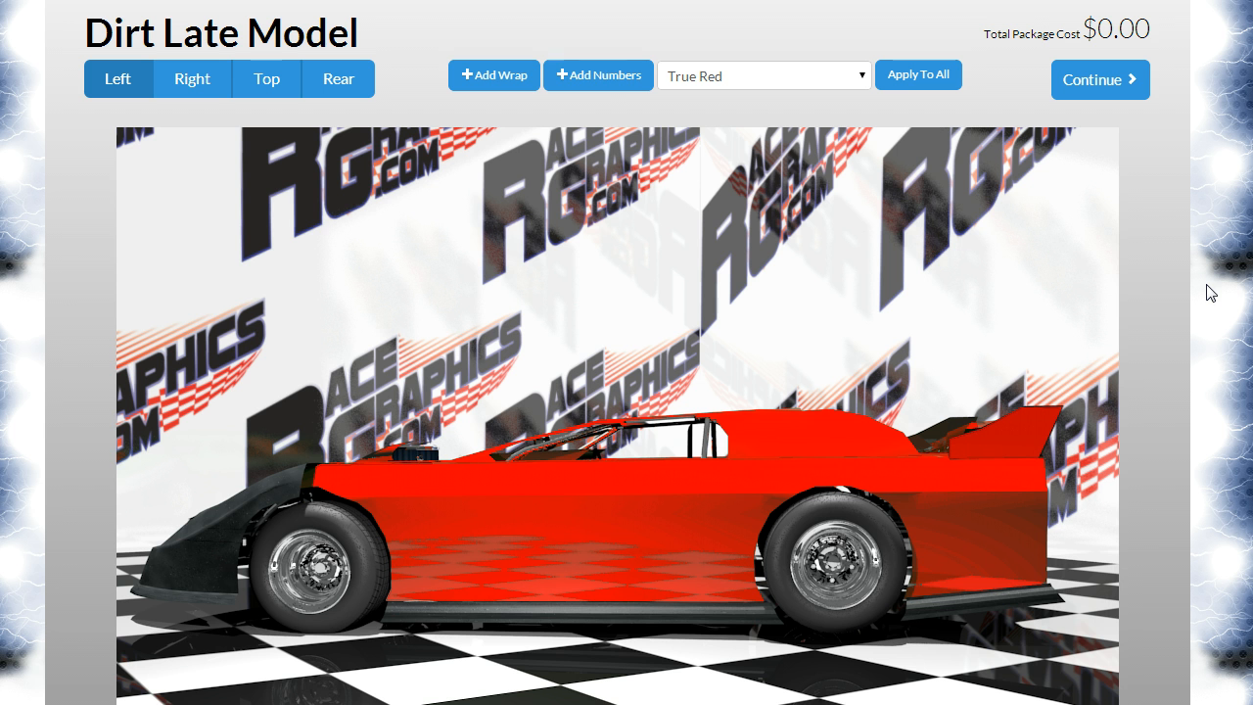
# Step: Start a number kit for the car with the number 23 and the letter X
pyautogui.click(606, 84)
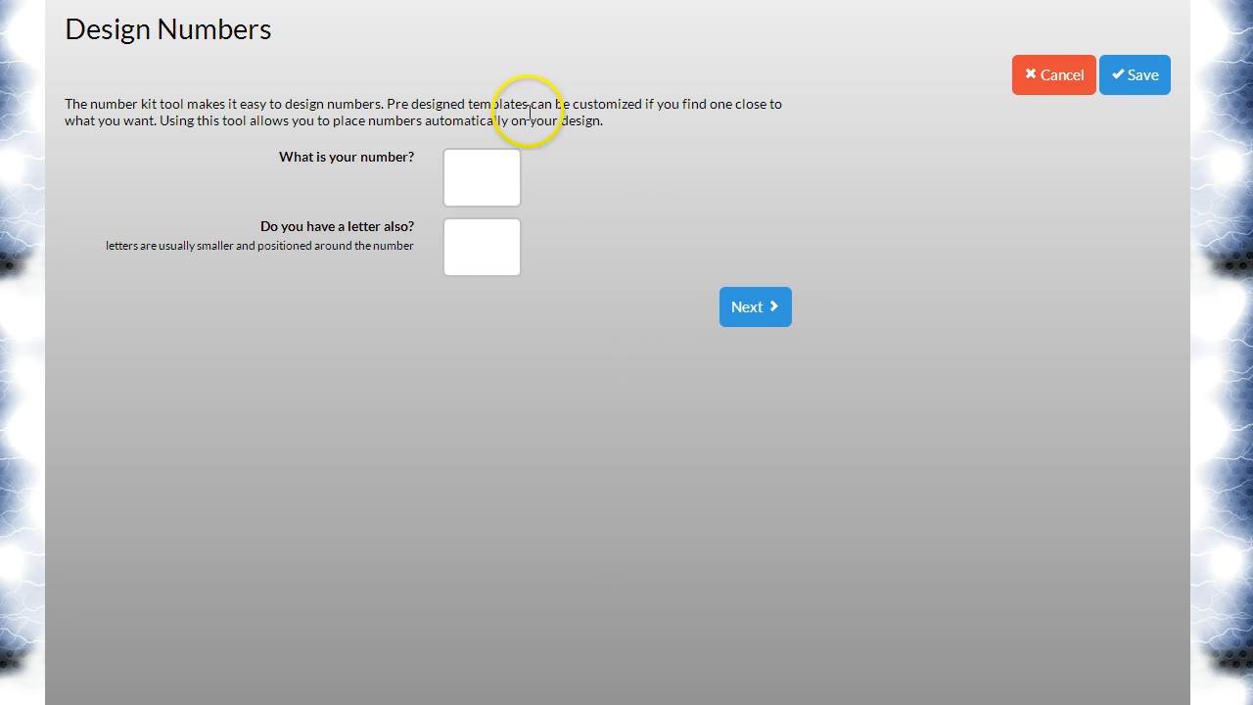
pyautogui.click(487, 185)
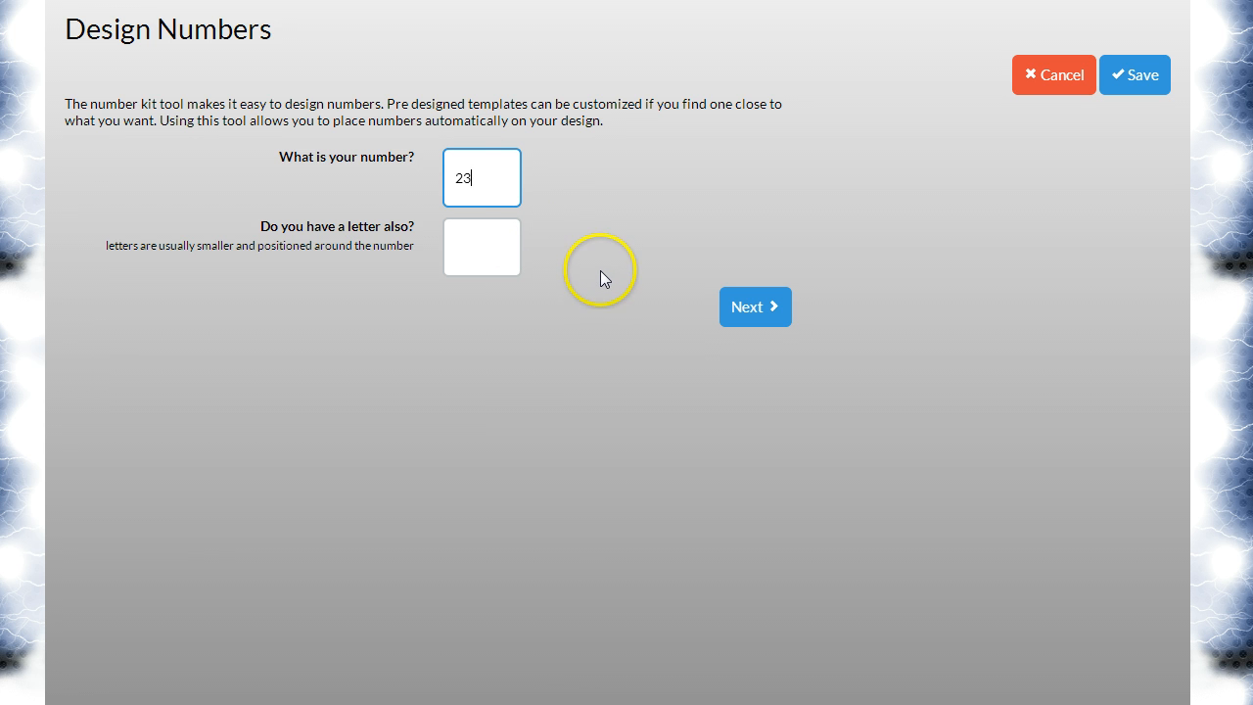
pyautogui.click(487, 250)
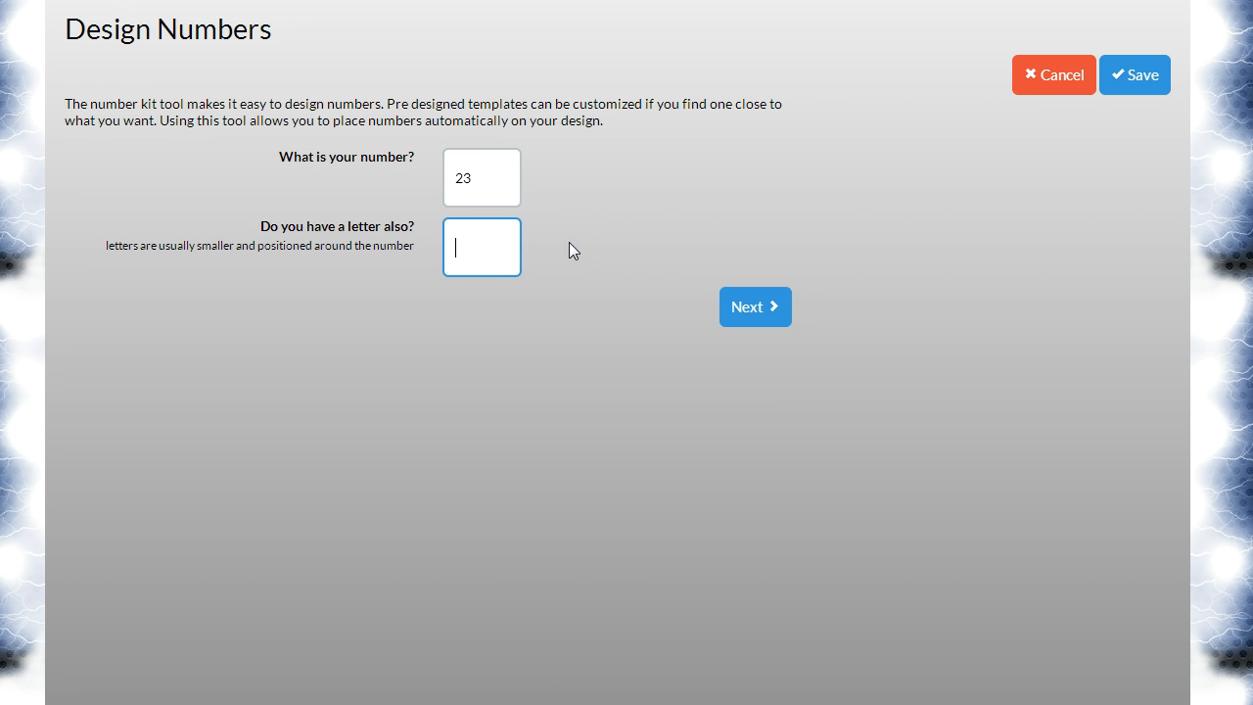
pyautogui.write('X')
pyautogui.click(762, 311)
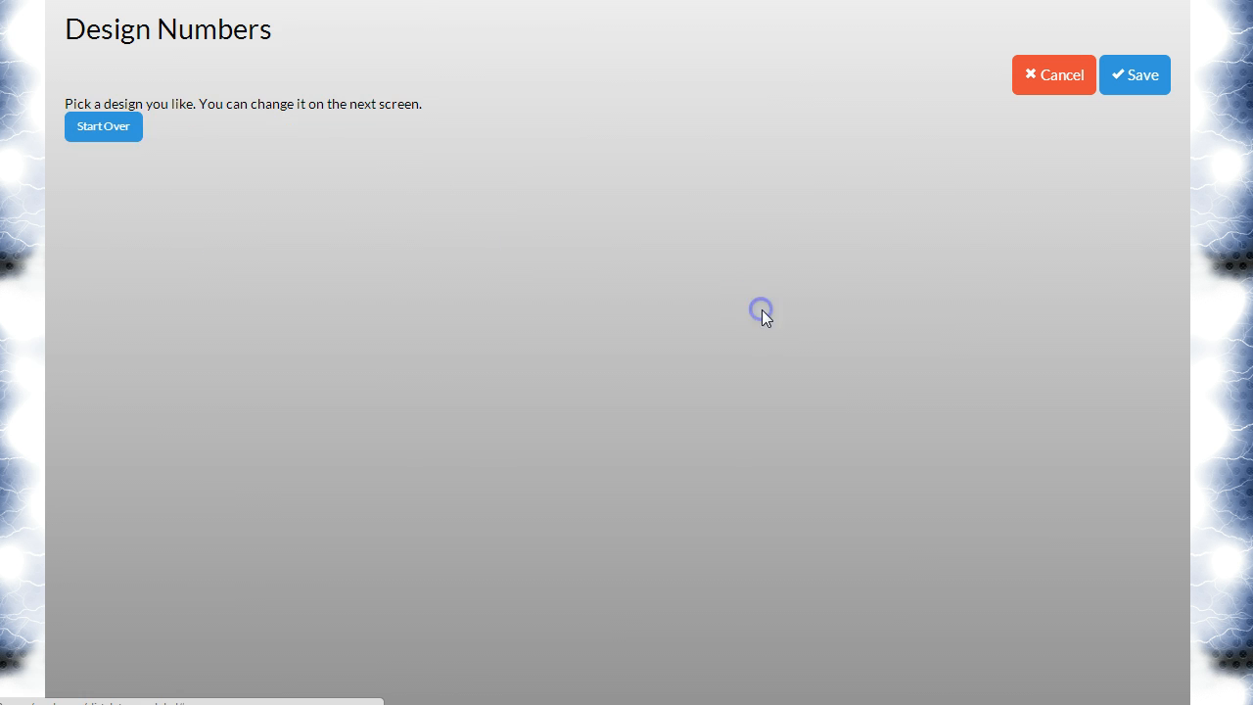
# Step: Browse the lettering designs for 23 and pick the wide, heavily slanted one that ends the first page
pyautogui.scroll(-3, 1192, 370)
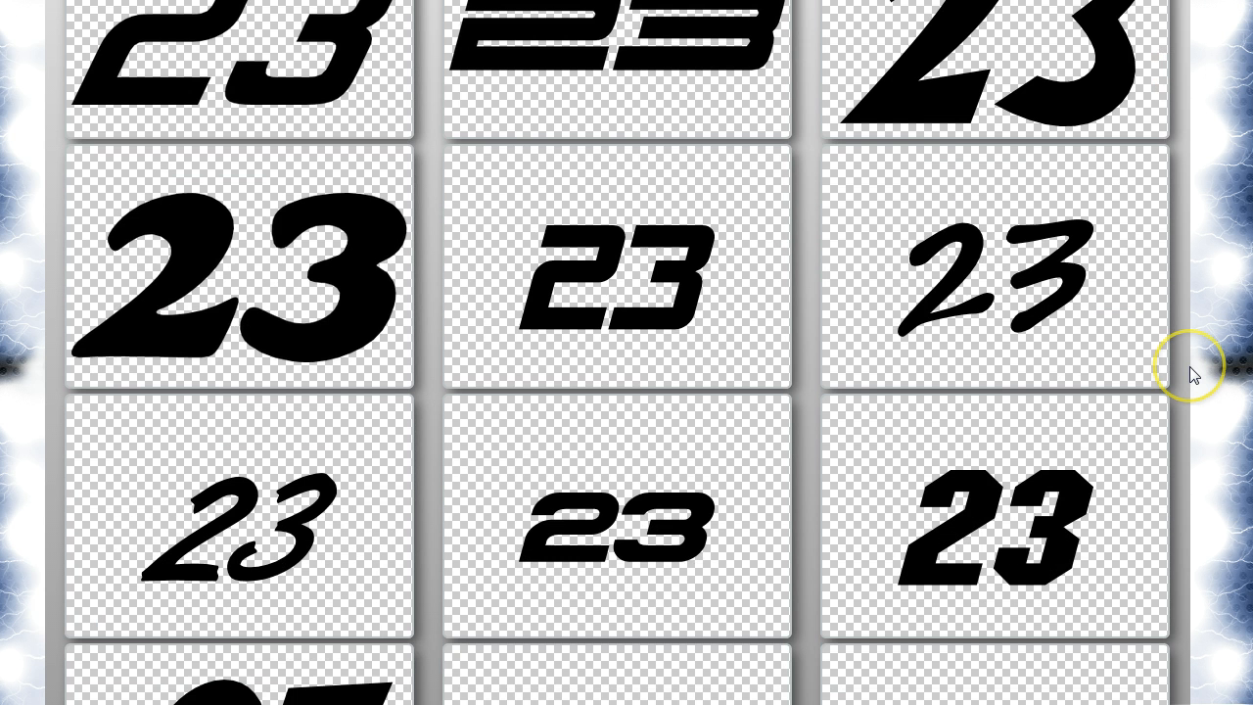
pyautogui.scroll(-4, 1189, 368)
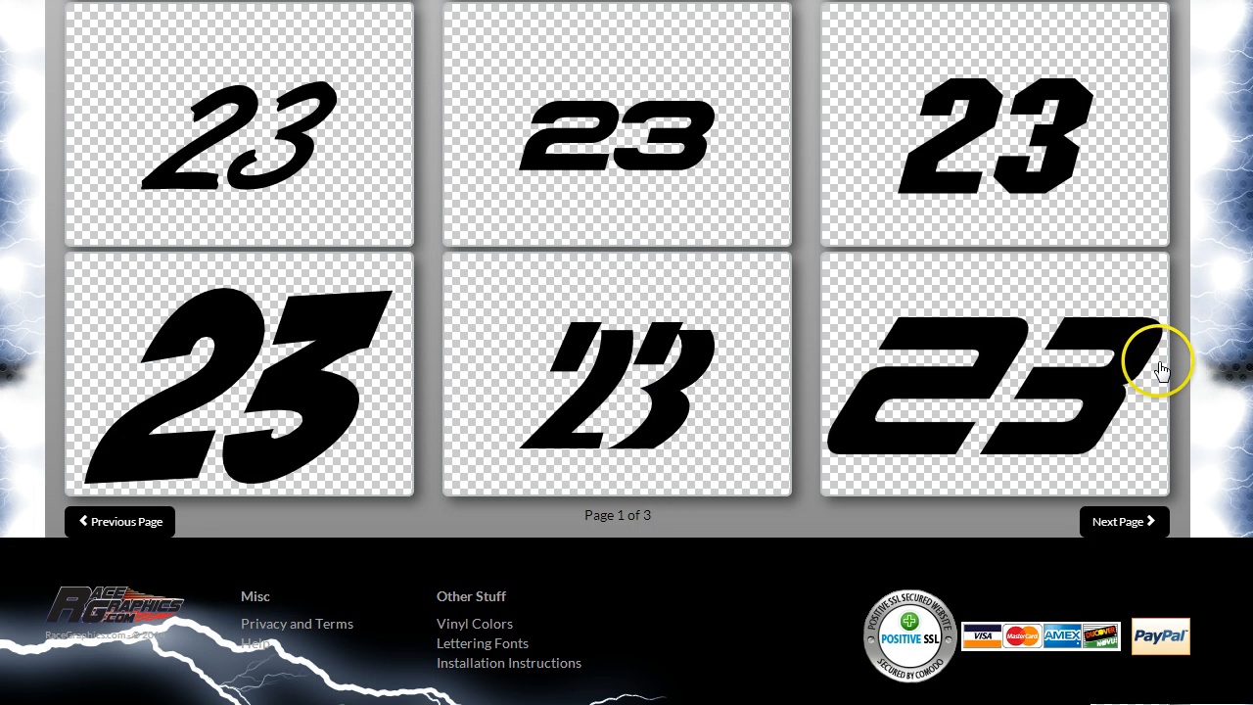
pyautogui.scroll(8, 1170, 370)
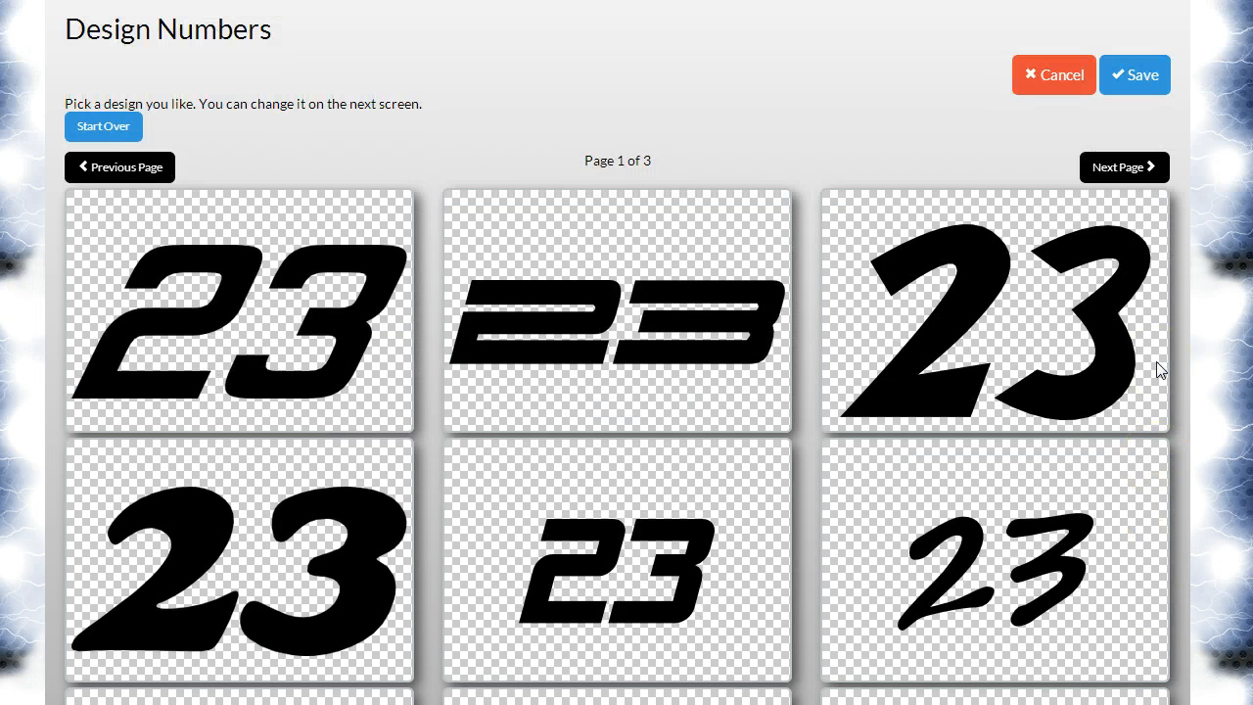
pyautogui.scroll(-7, 1156, 364)
pyautogui.click(1140, 495)
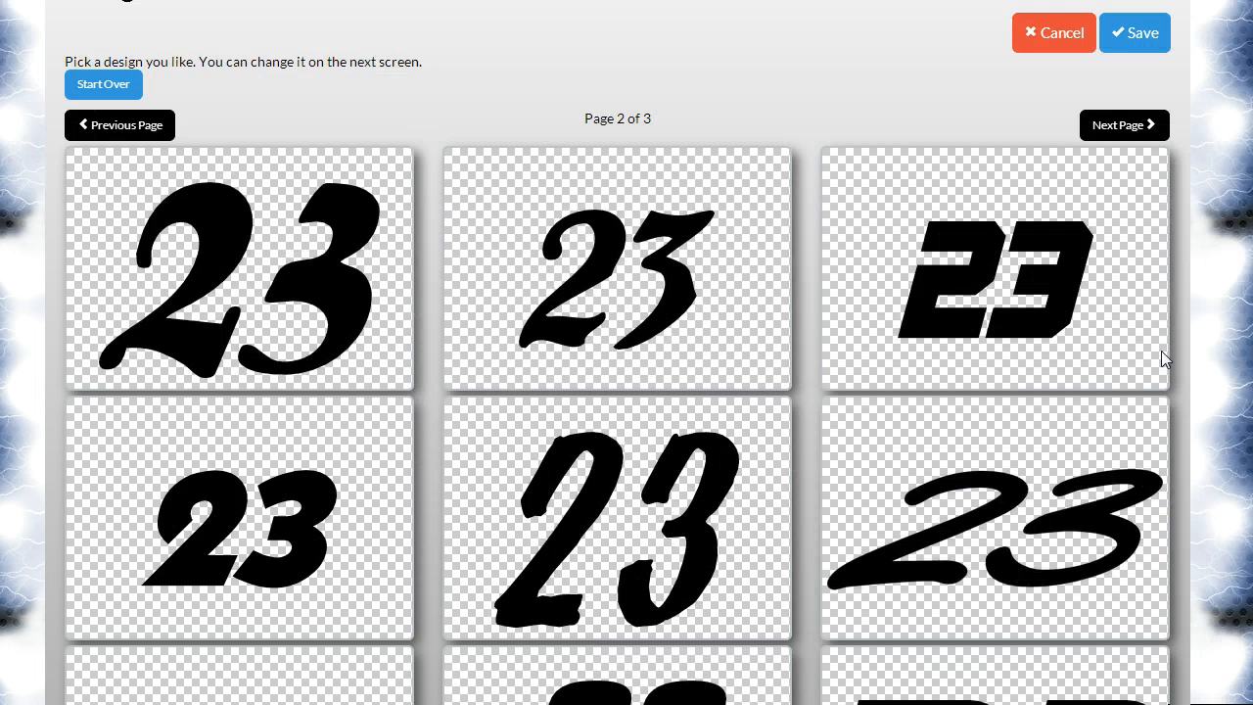
pyautogui.scroll(-7, 1161, 354)
pyautogui.scroll(6, 1161, 359)
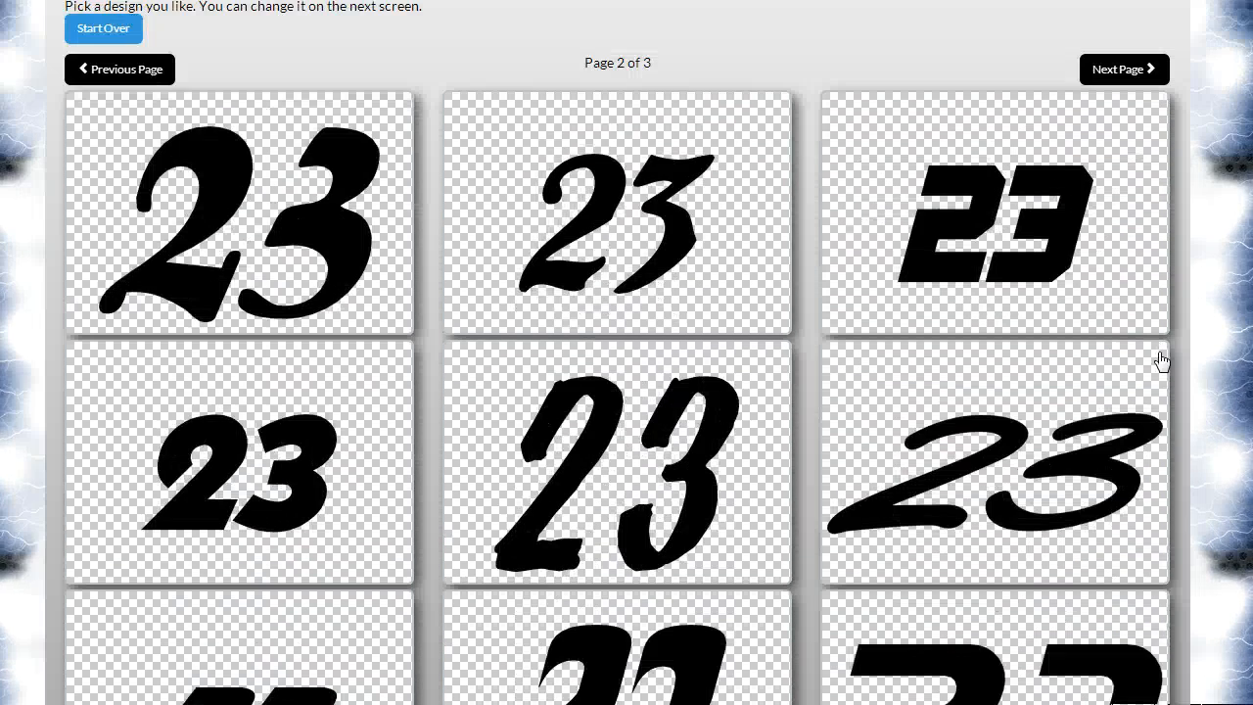
pyautogui.click(287, 181)
pyautogui.click(118, 71)
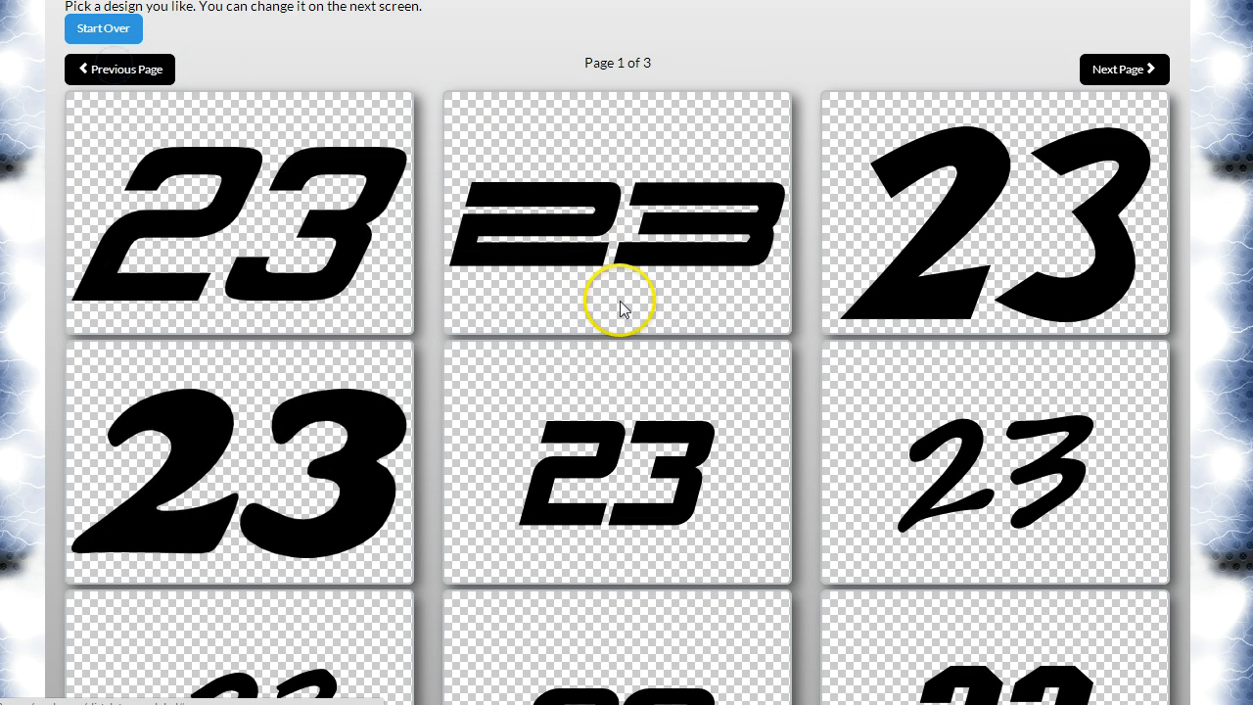
pyautogui.scroll(-4, 607, 333)
pyautogui.scroll(-2, 890, 327)
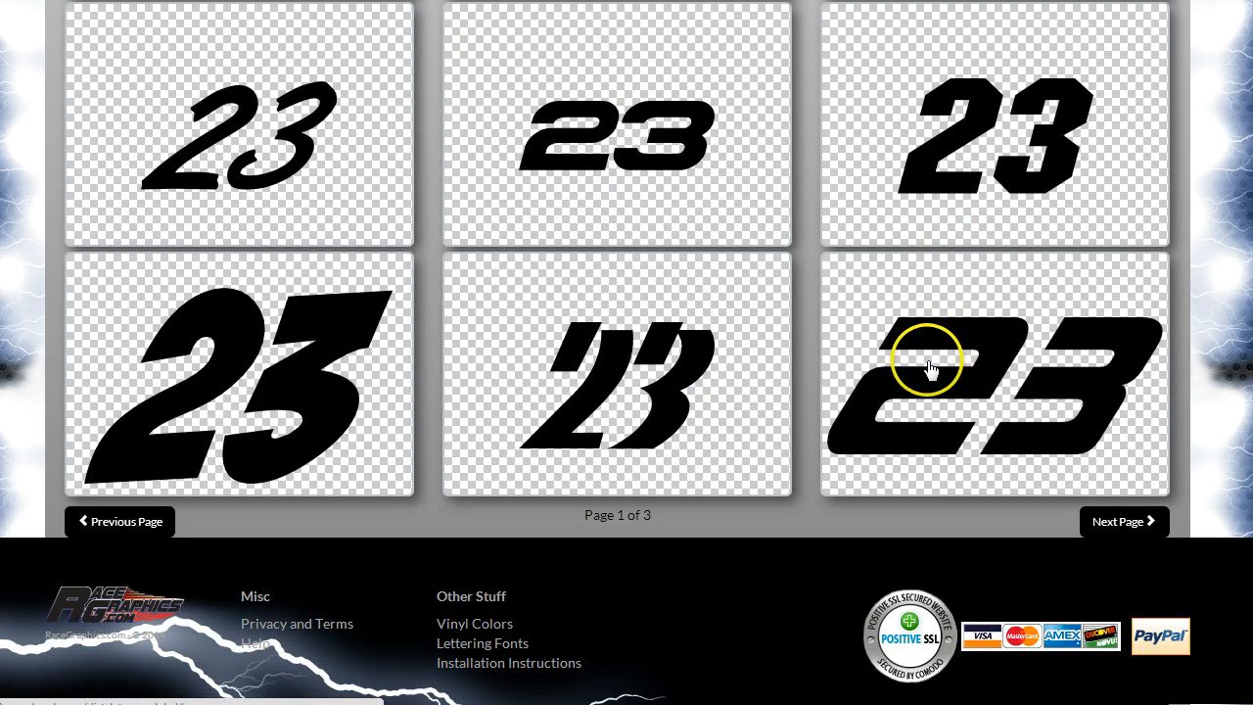
pyautogui.click(905, 397)
# Step: Review the outline and shadow styles and choose Outline And Shadow for the number
pyautogui.scroll(3, 783, 414)
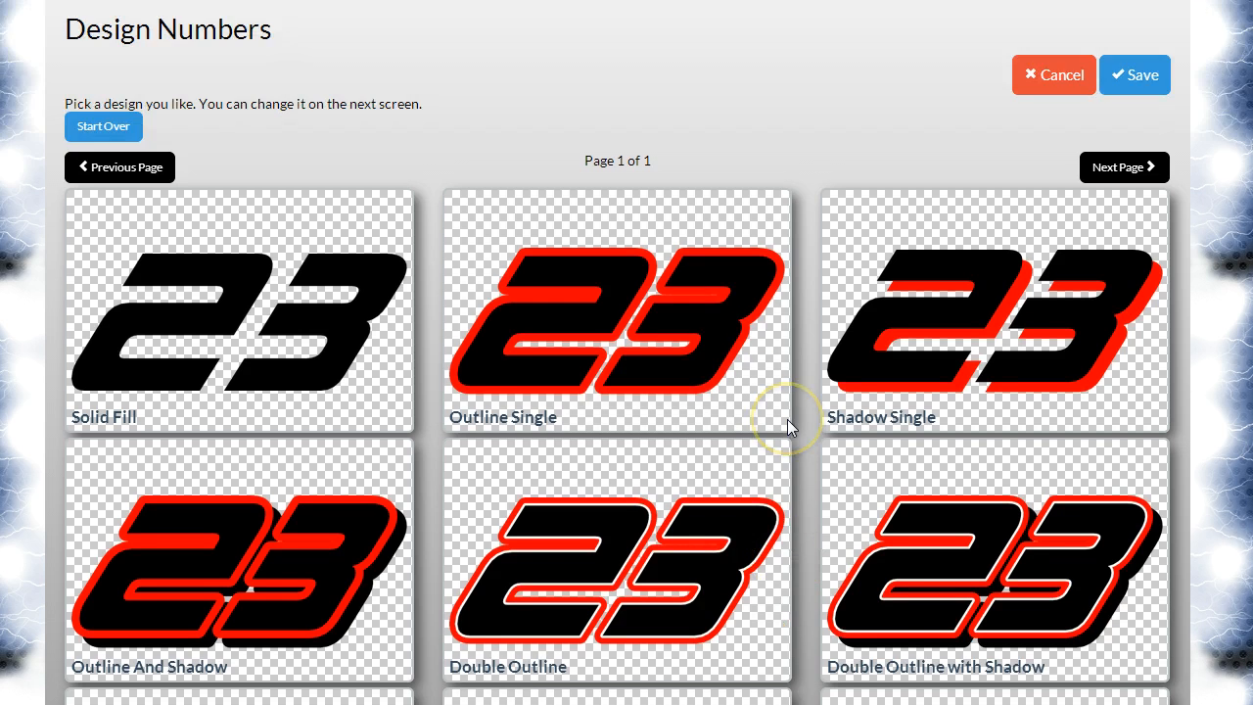
pyautogui.scroll(-2, 787, 418)
pyautogui.scroll(-1, 787, 427)
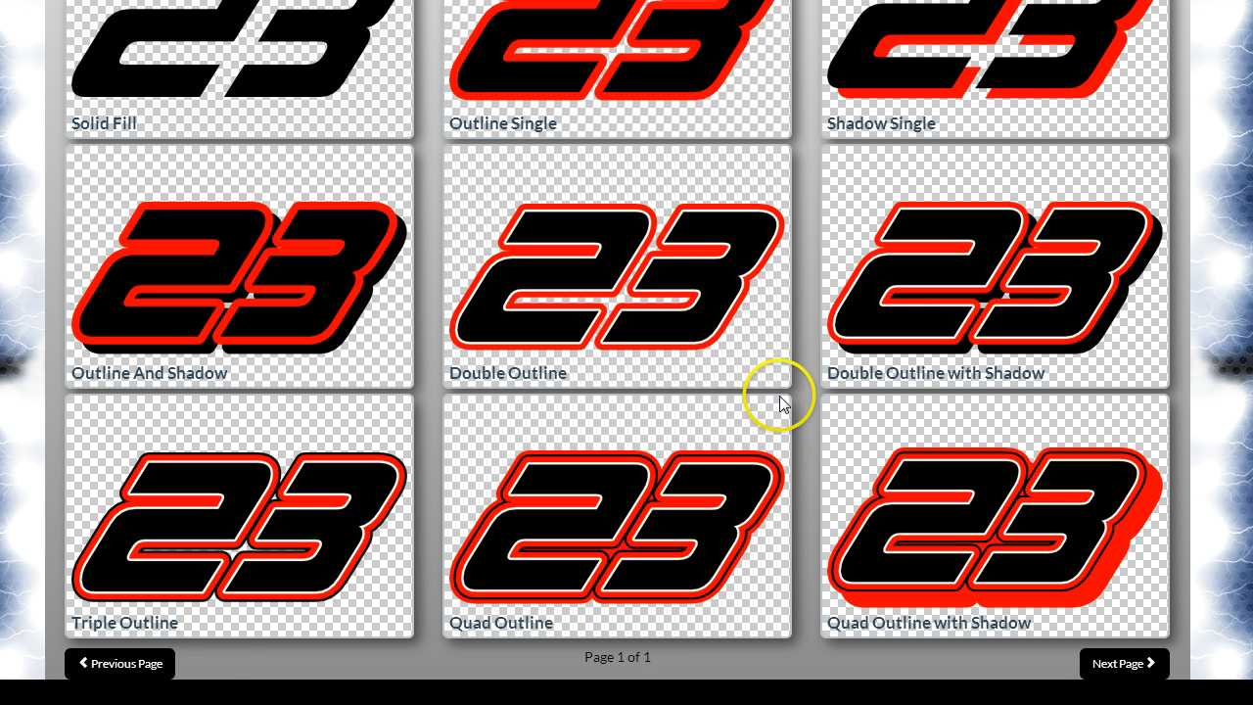
pyautogui.scroll(1, 739, 446)
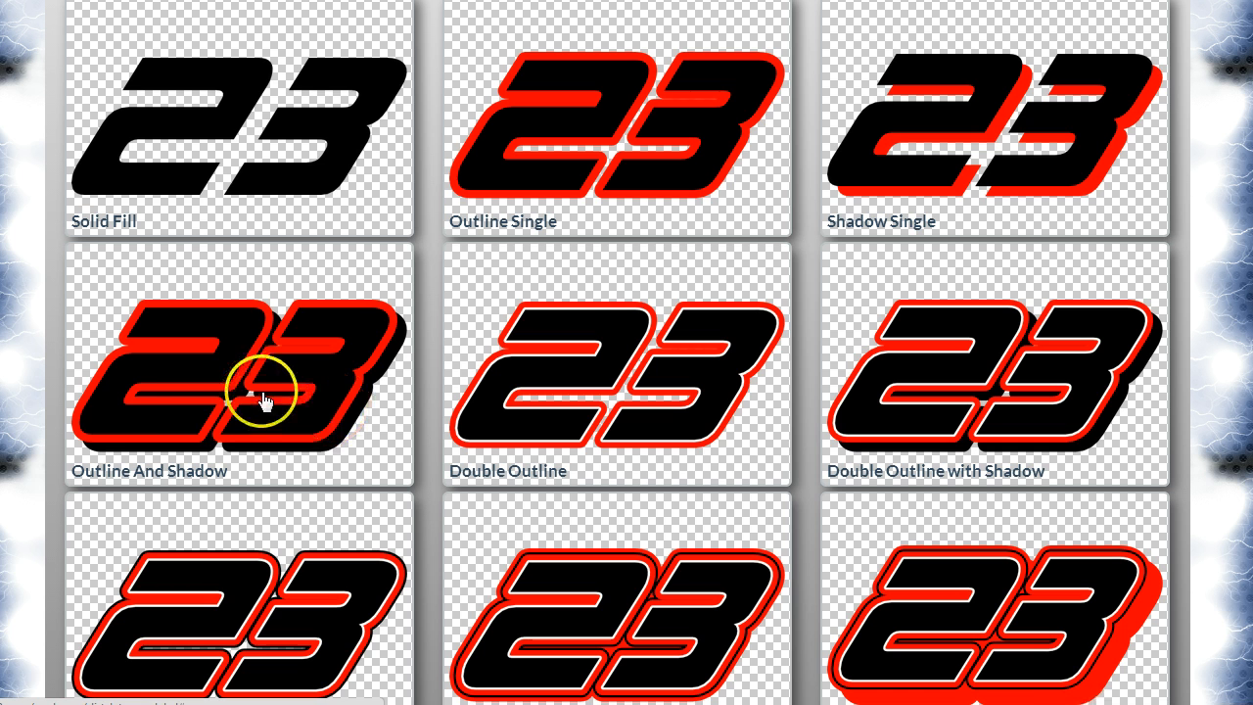
pyautogui.click(199, 401)
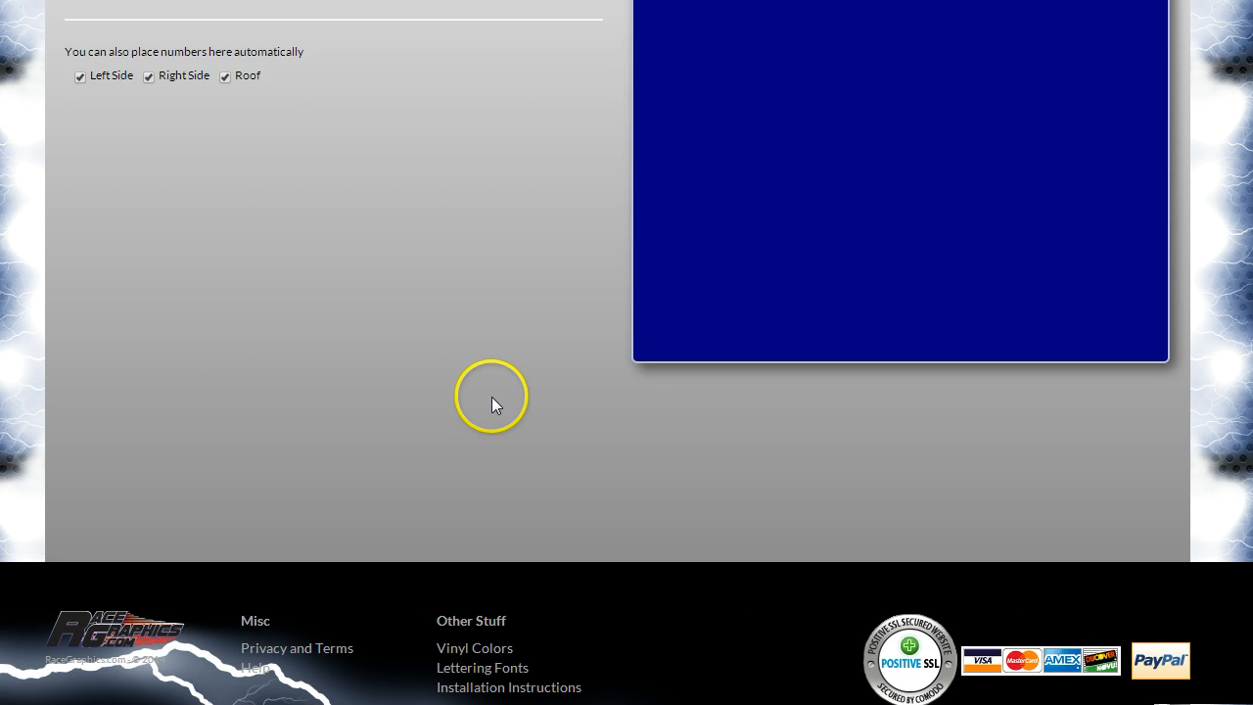
# Step: Set the preview background to Red and move the letter X down beside the lower right end of the 23
pyautogui.scroll(2, 492, 396)
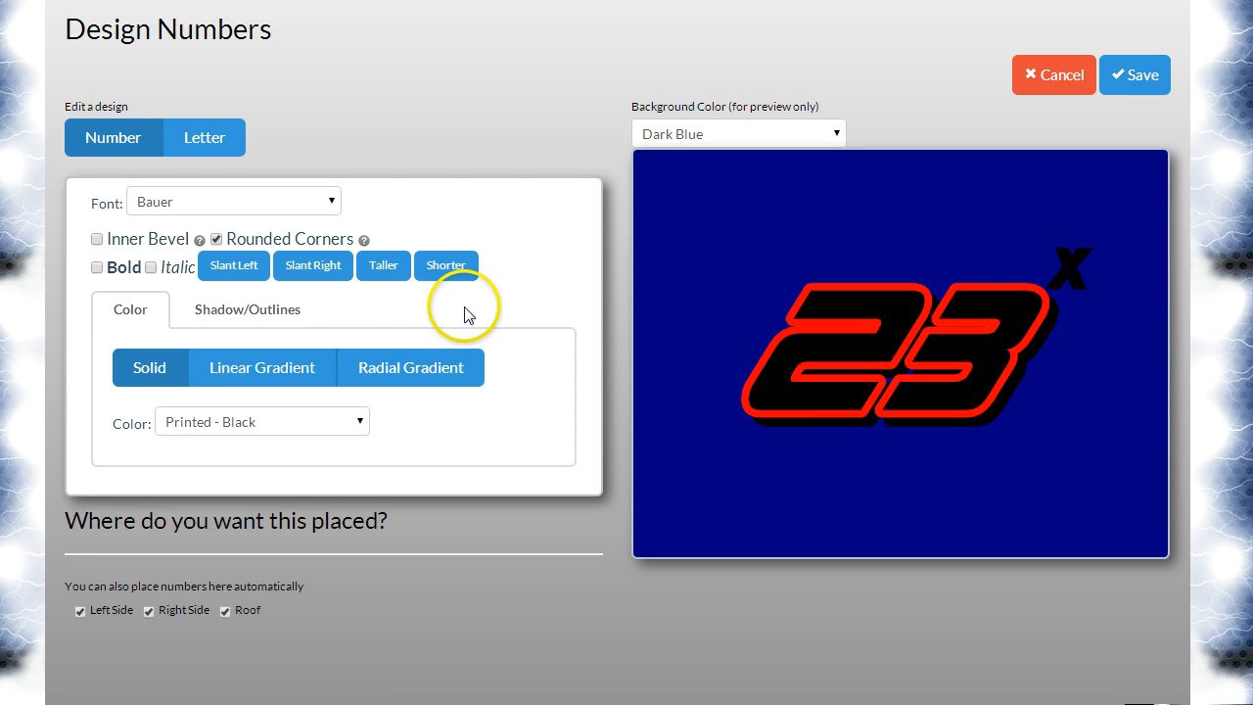
pyautogui.click(827, 137)
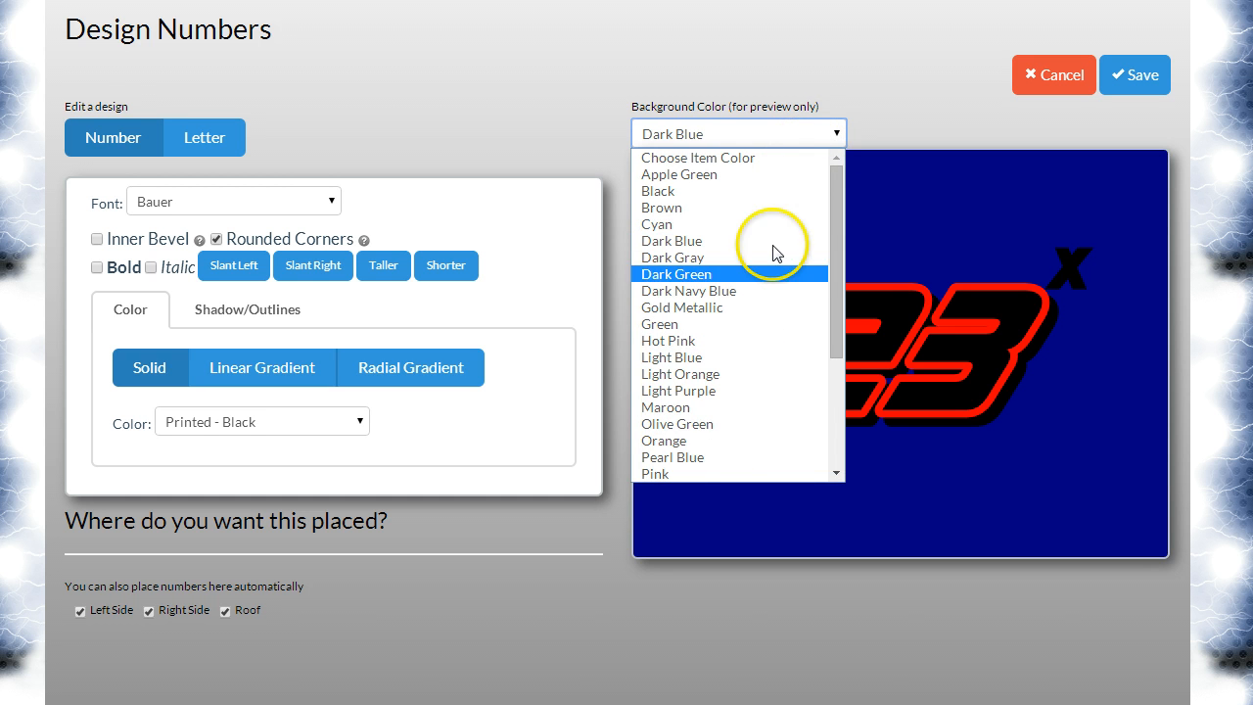
pyautogui.scroll(-3, 744, 455)
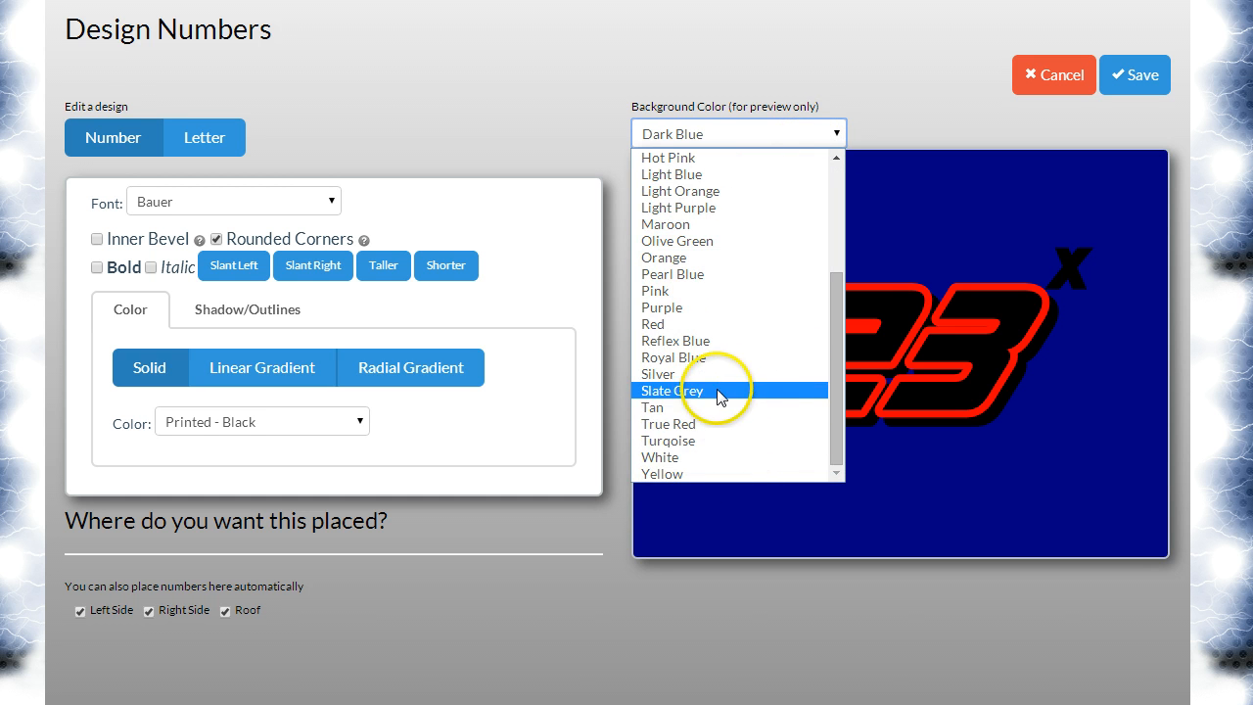
pyautogui.click(716, 323)
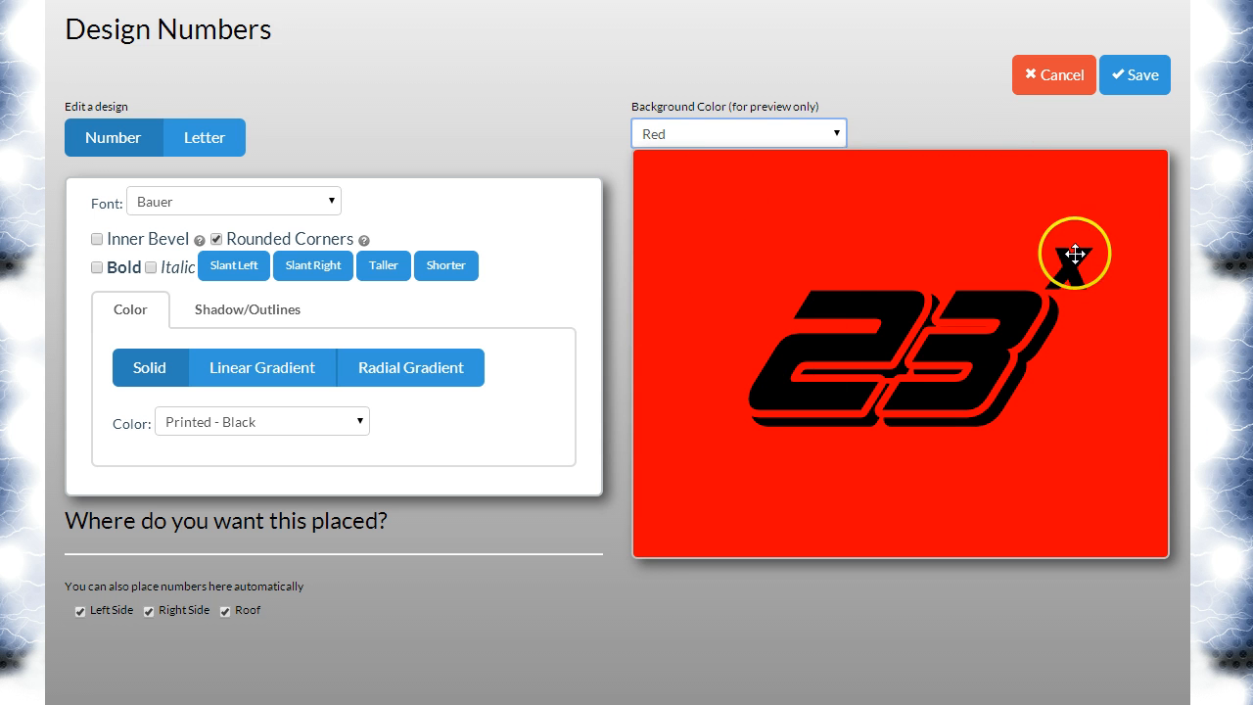
pyautogui.moveTo(1075, 255); pyautogui.dragTo(1052, 376)
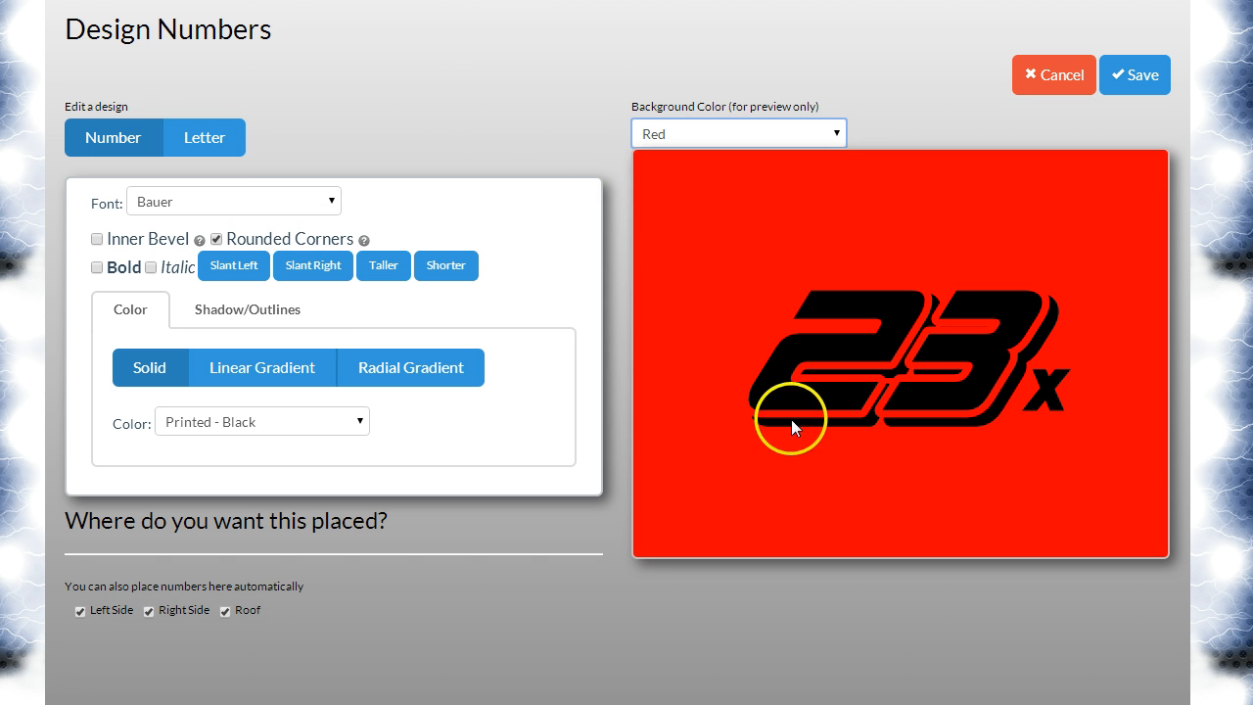
# Step: Set the number's solid outline color to Printed - Blue
pyautogui.click(259, 311)
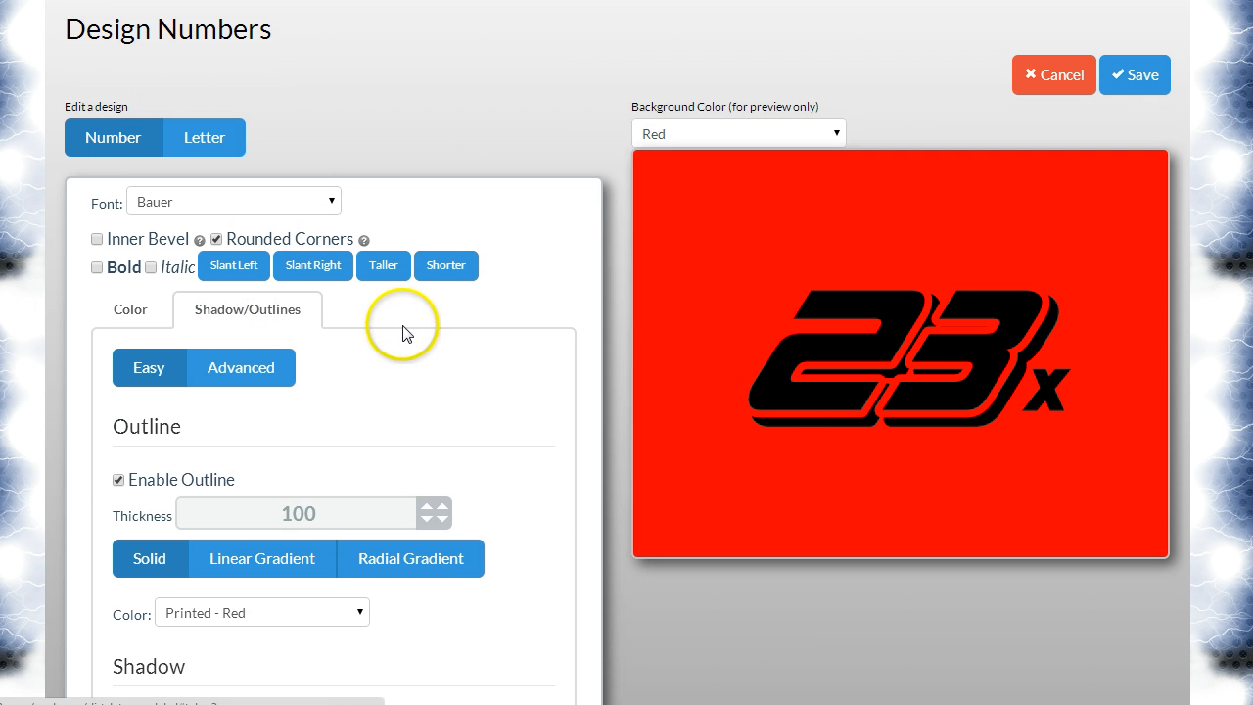
pyautogui.scroll(-2, 402, 333)
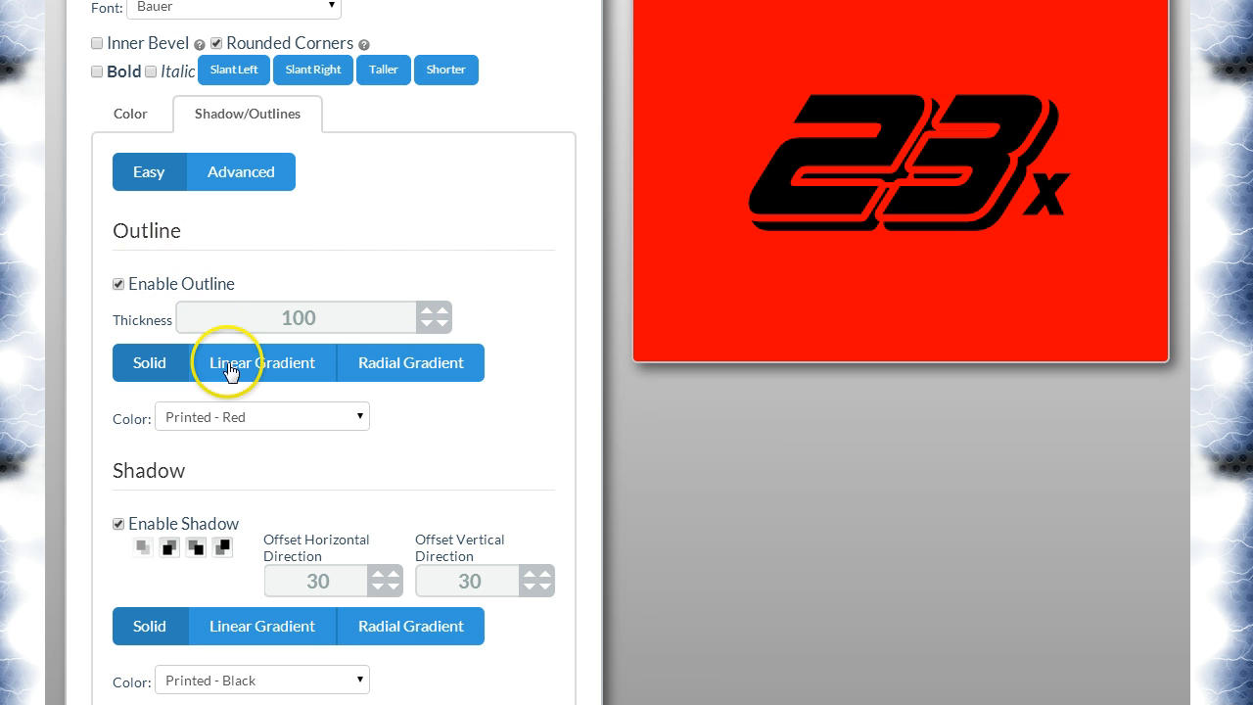
pyautogui.scroll(-3, 459, 481)
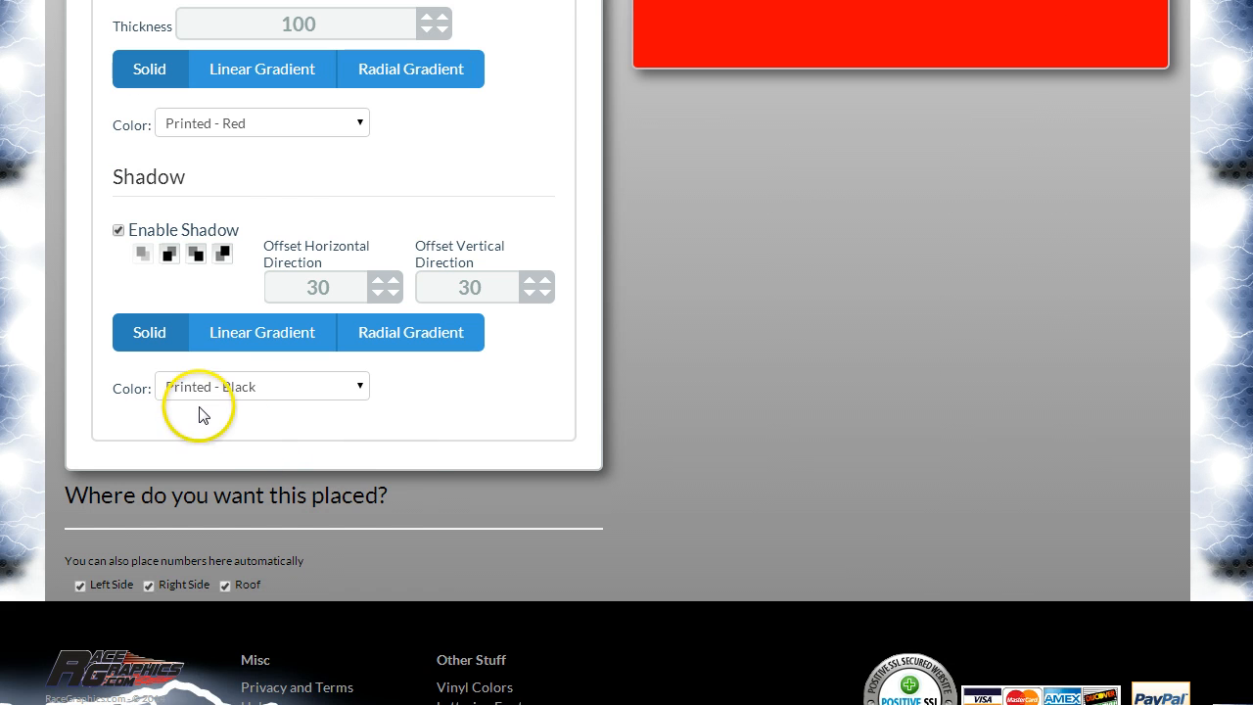
pyautogui.click(322, 392)
pyautogui.scroll(2, 385, 380)
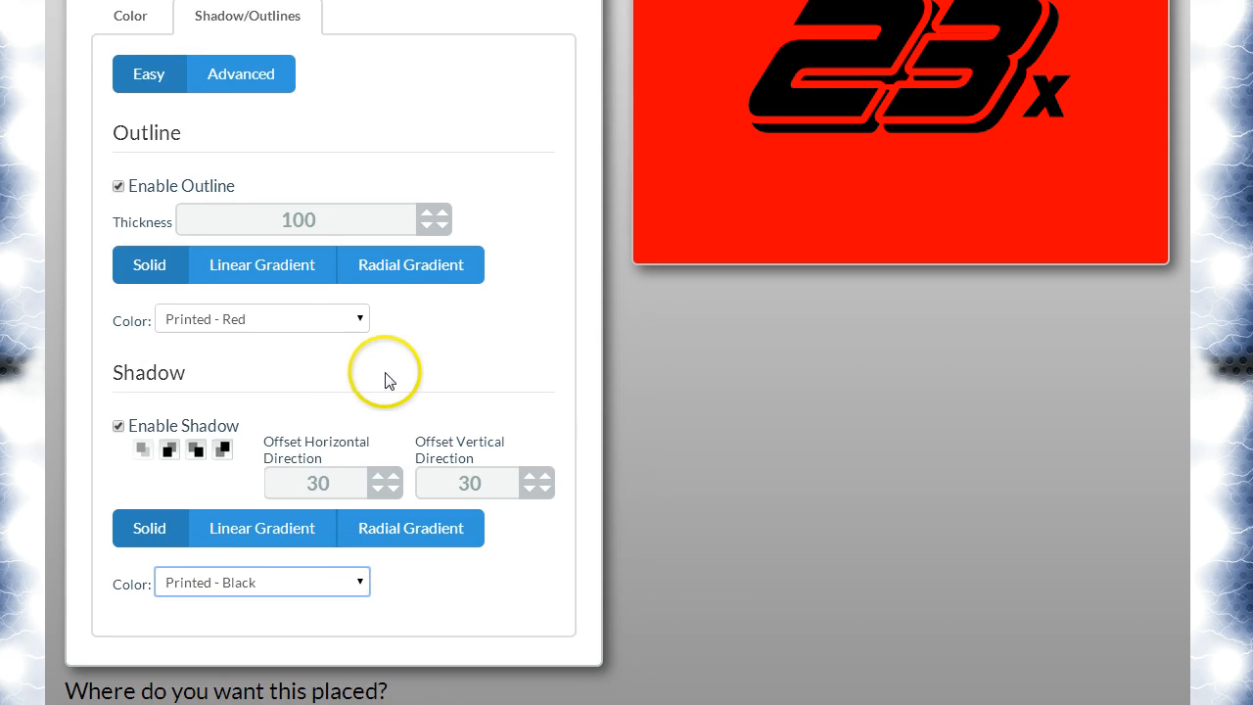
pyautogui.scroll(1, 386, 380)
pyautogui.click(299, 425)
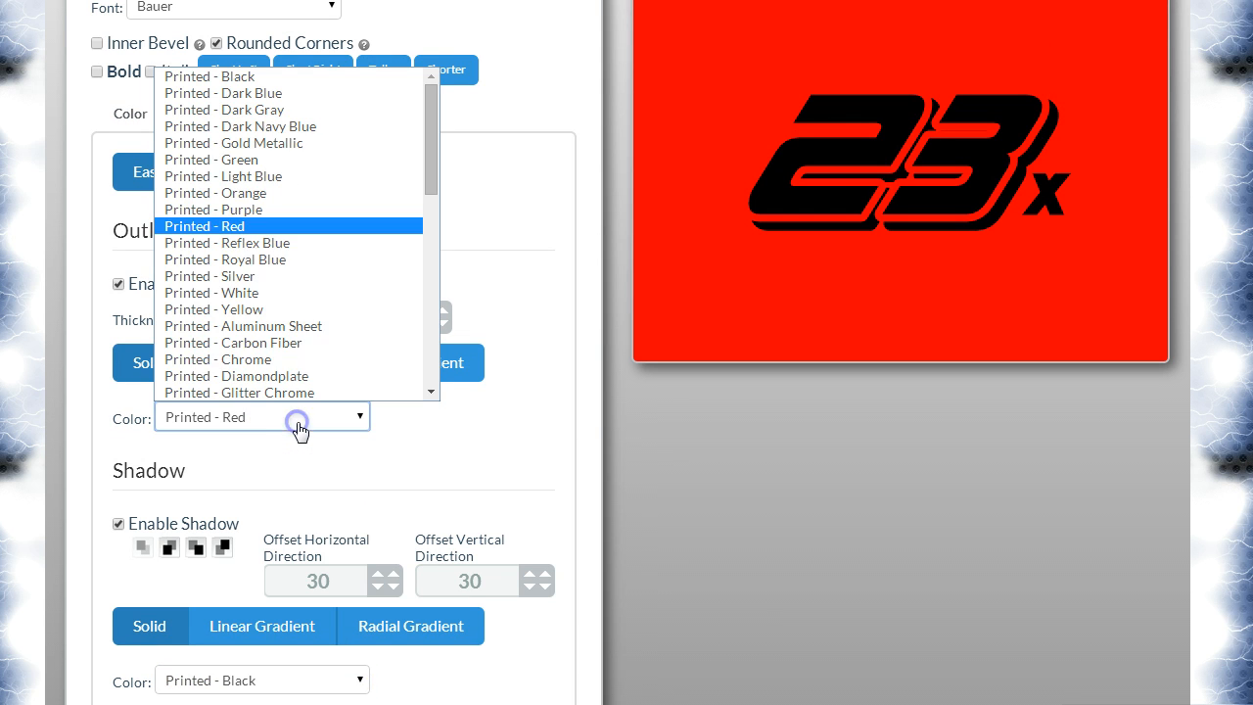
pyautogui.scroll(-2, 316, 274)
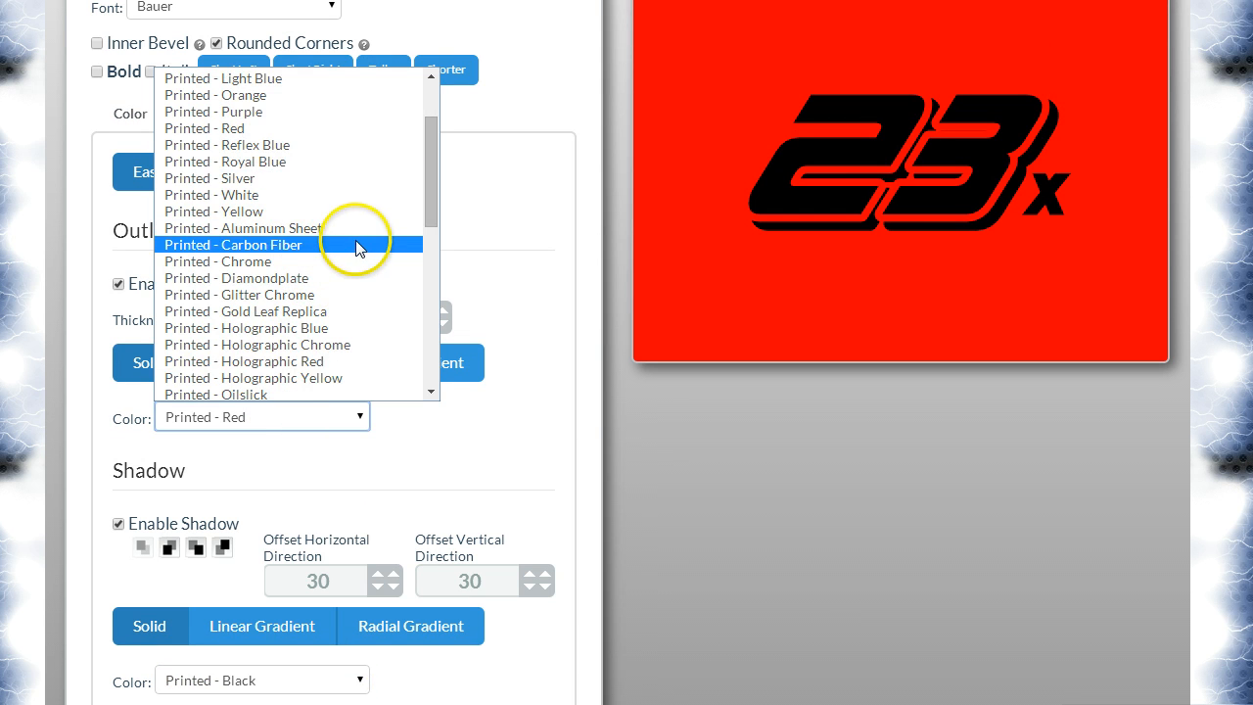
pyautogui.scroll(-4, 352, 191)
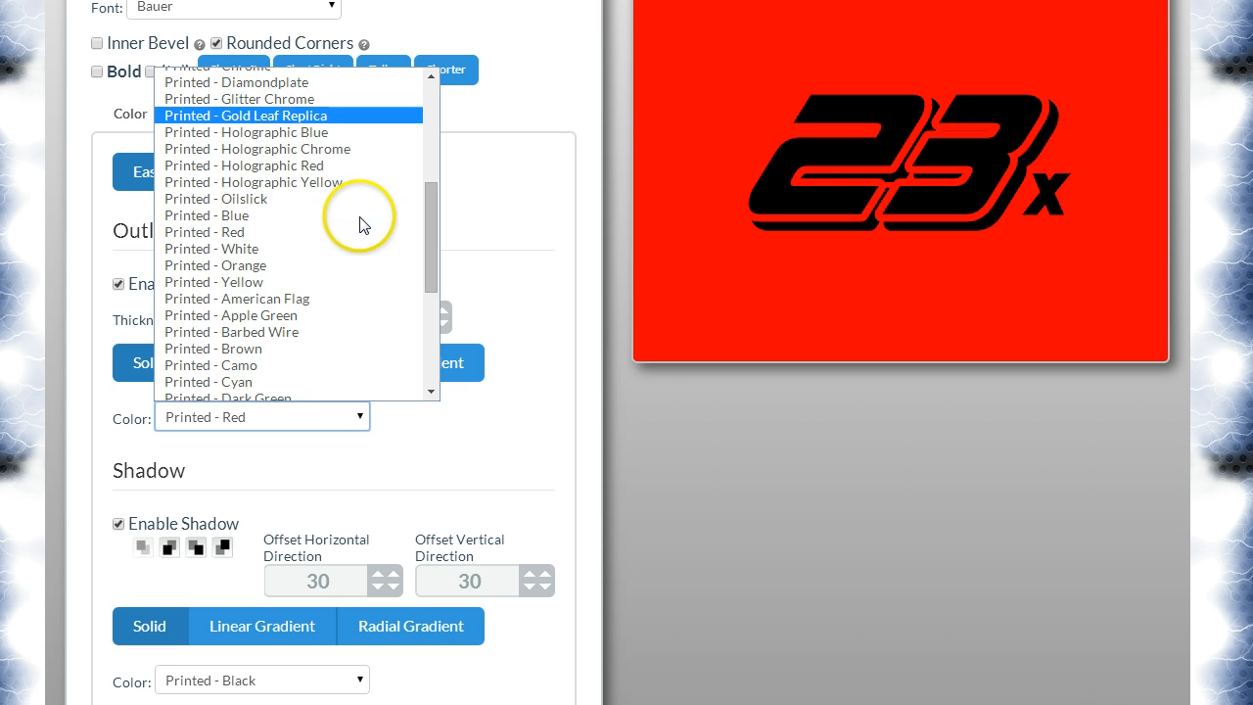
pyautogui.click(334, 218)
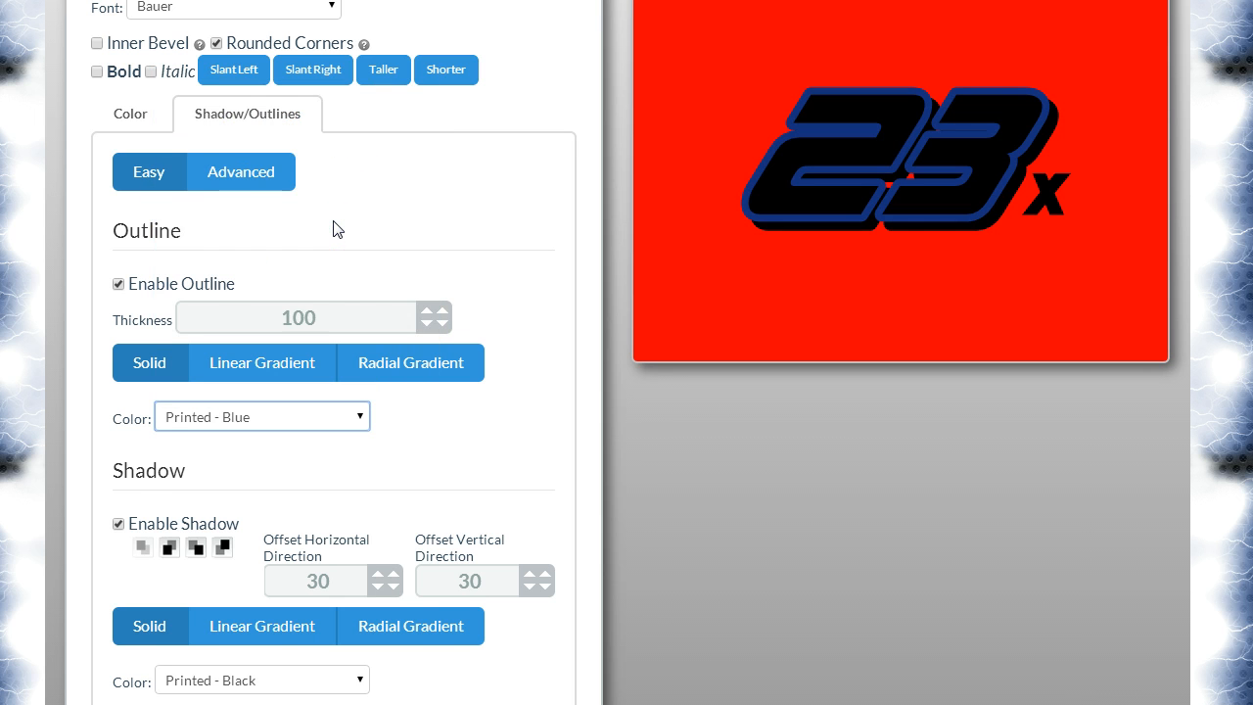
# Step: Set the number's solid fill color to Printed - White
pyautogui.scroll(1, 428, 412)
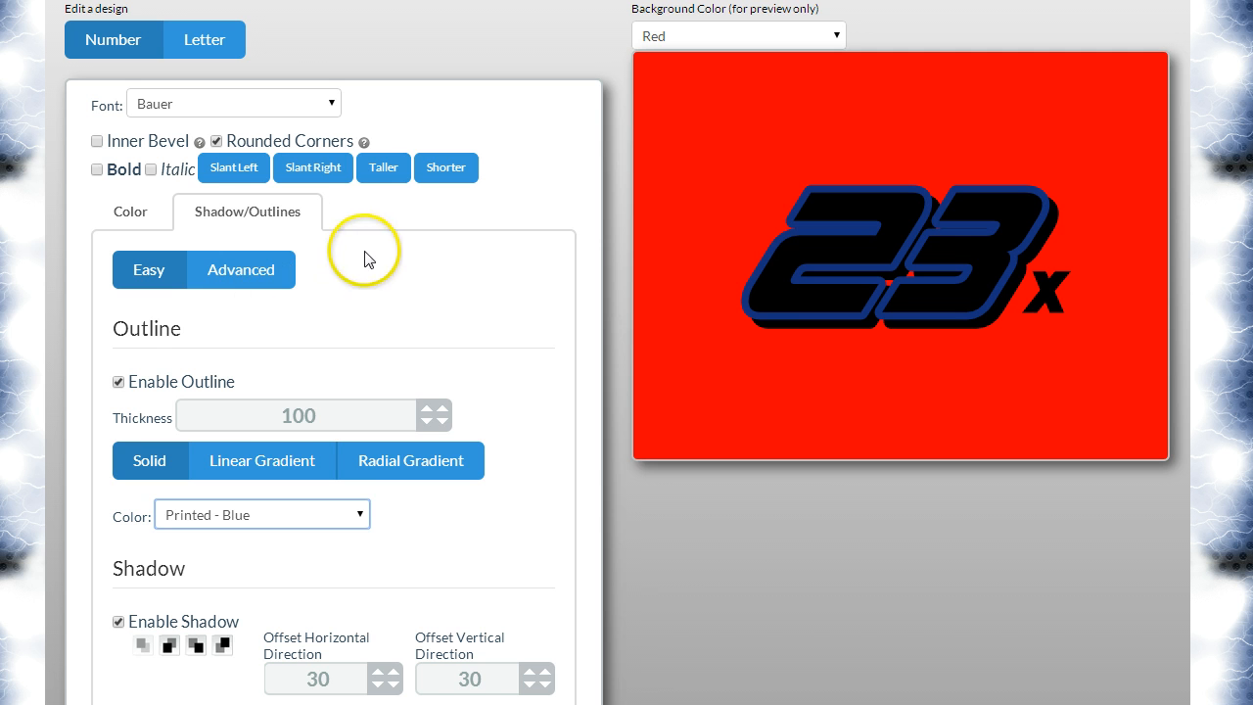
pyautogui.click(125, 210)
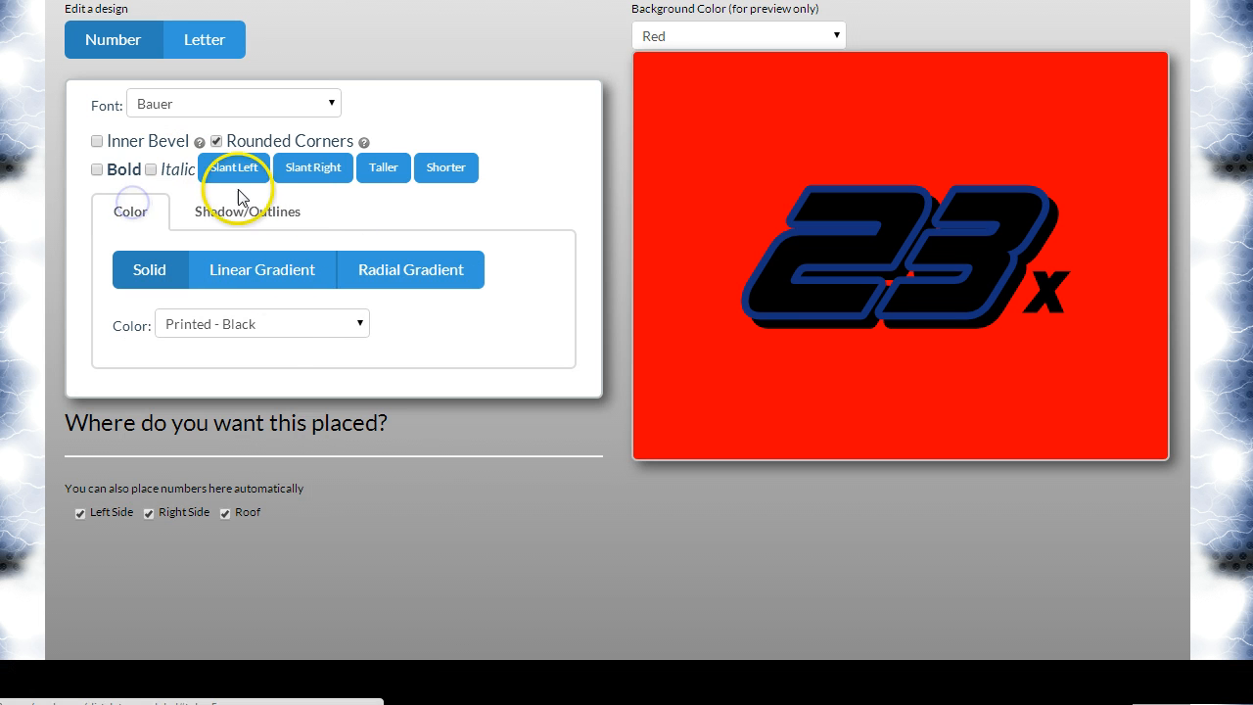
pyautogui.click(288, 326)
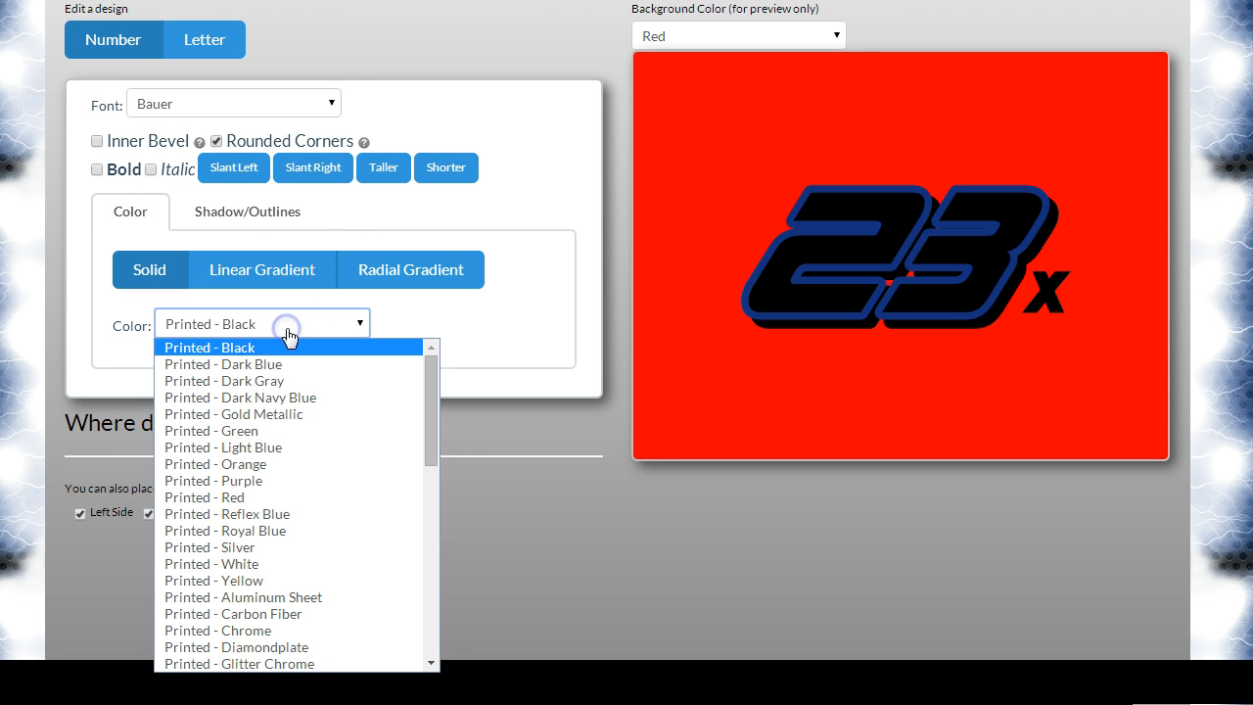
pyautogui.click(276, 564)
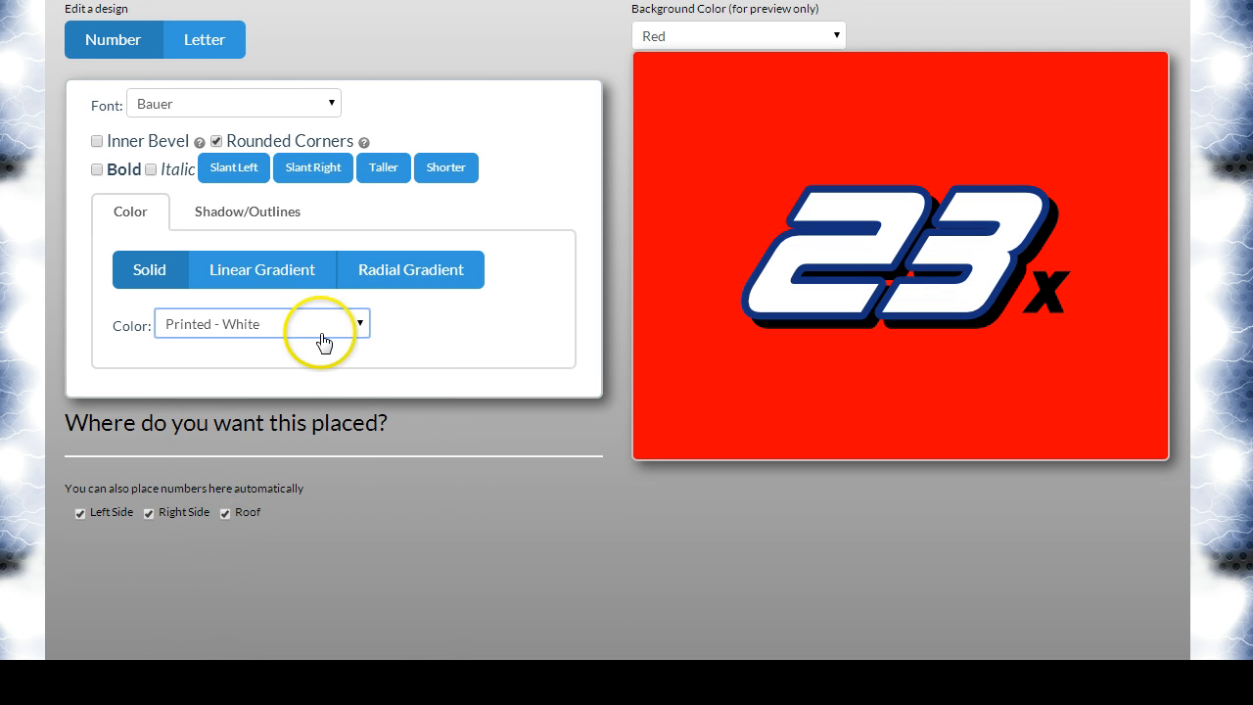
pyautogui.scroll(1, 410, 362)
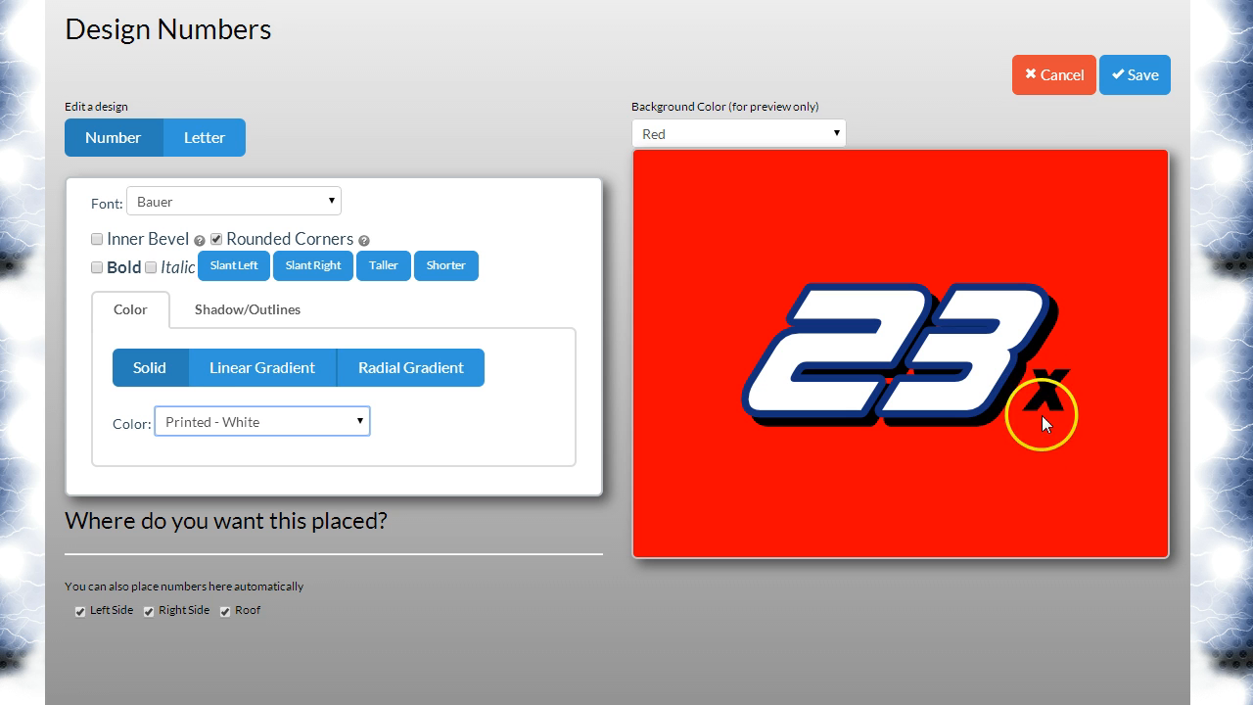
# Step: Enlarge the letter X by four increments and place it against the upper right end of the 23
pyautogui.moveTo(1043, 387); pyautogui.dragTo(1079, 315)
pyautogui.click(204, 140)
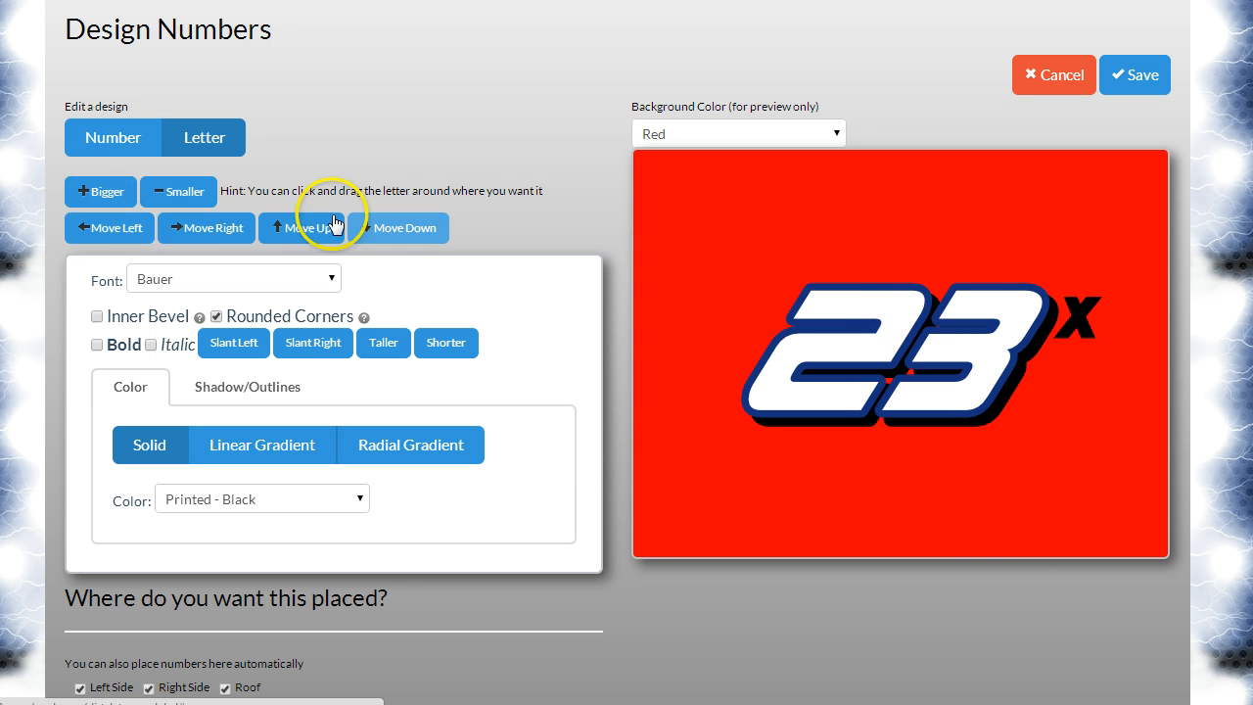
pyautogui.click(96, 193)
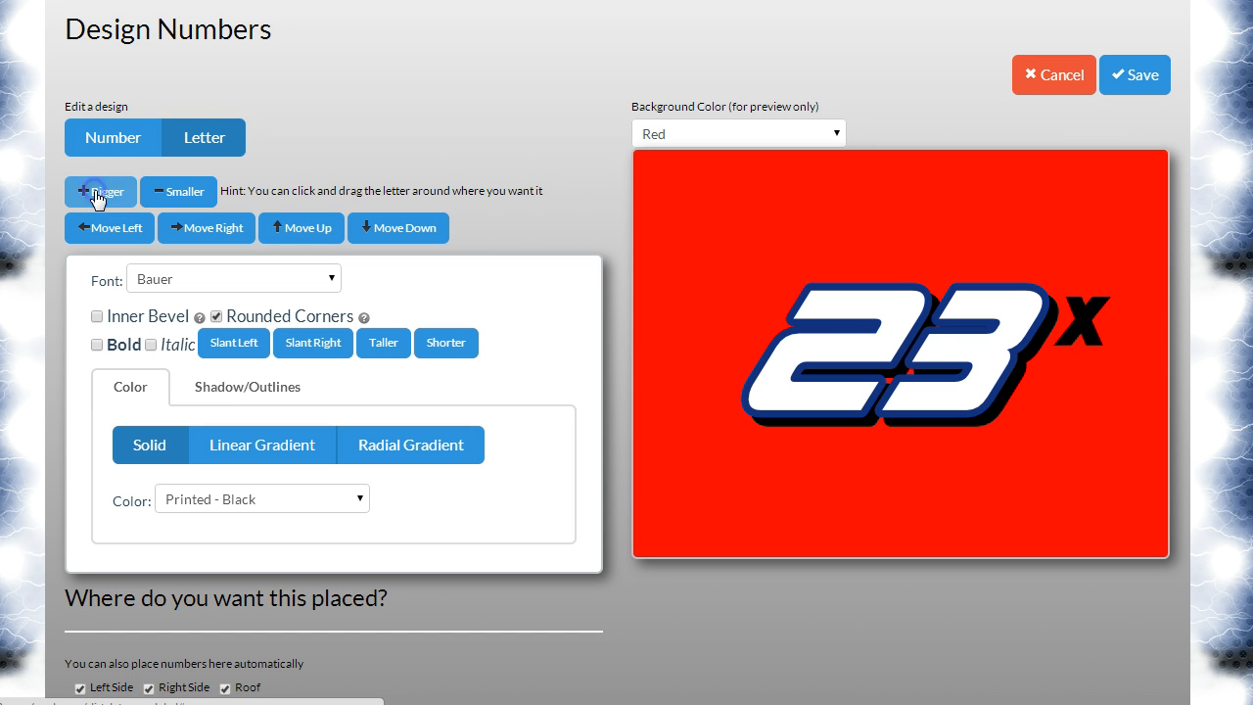
pyautogui.click(96, 193)
pyautogui.click(96, 193)
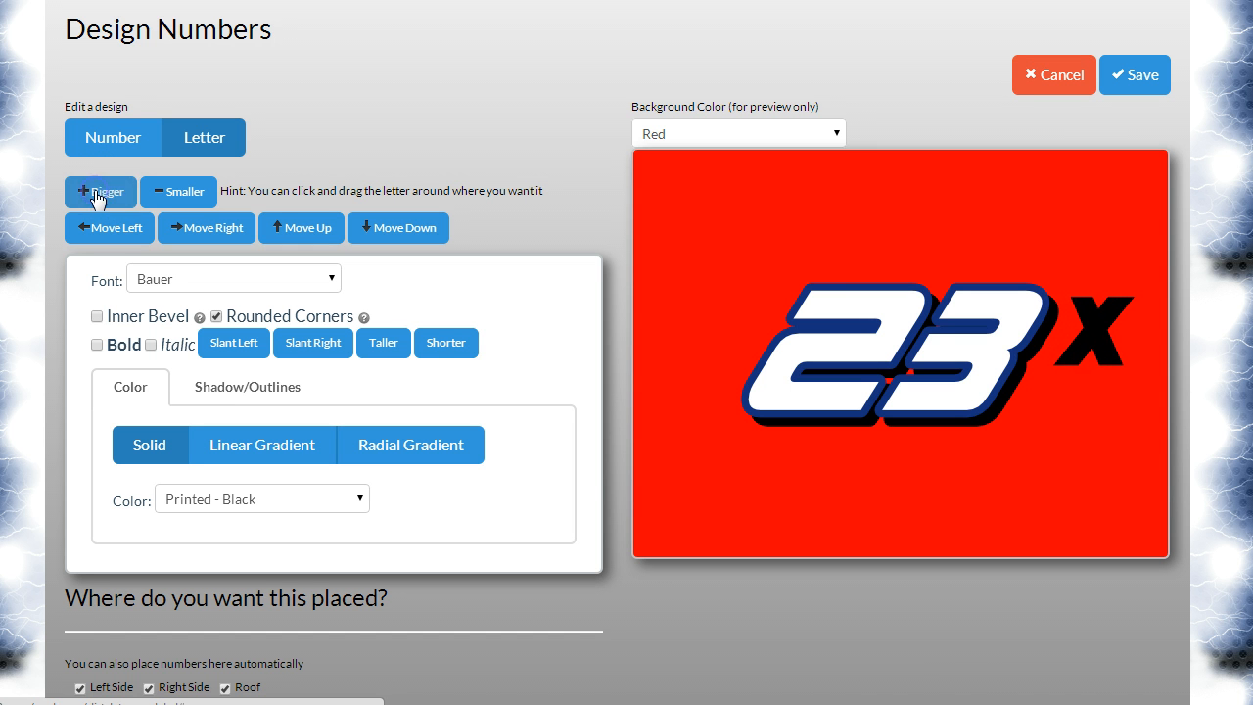
pyautogui.click(96, 193)
pyautogui.moveTo(1113, 359); pyautogui.dragTo(1081, 314)
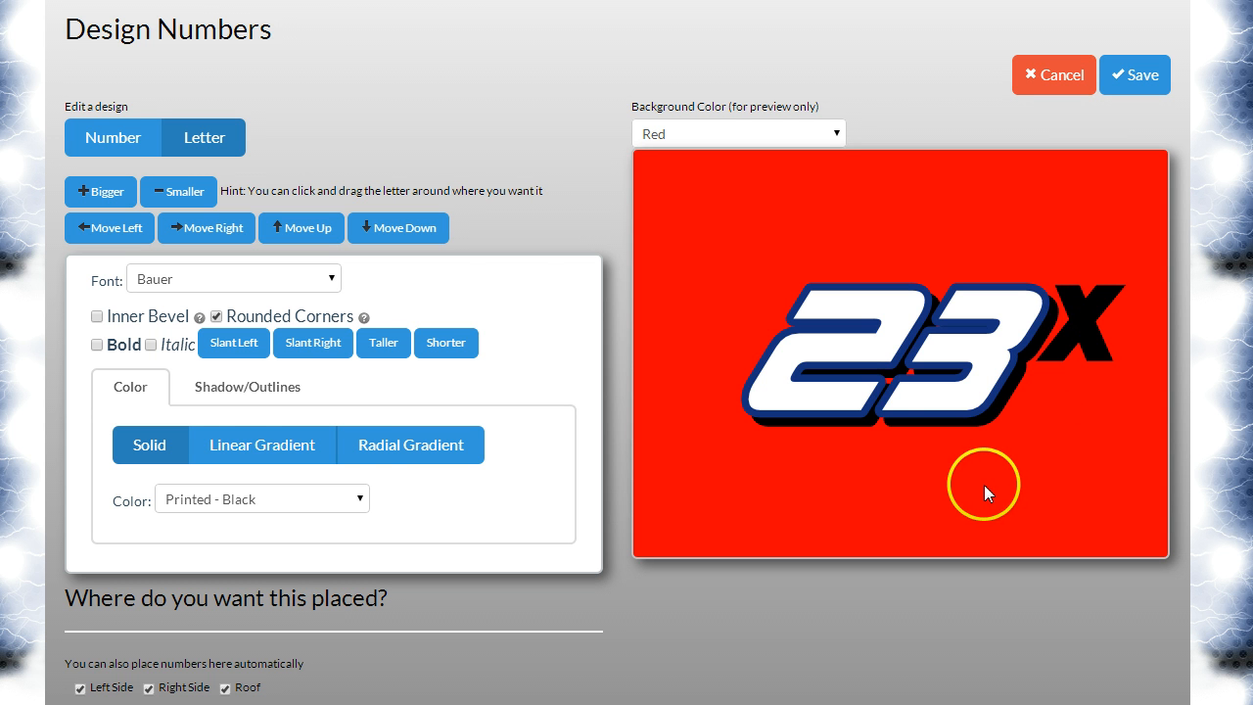
# Step: Slant the letter X to the right by three increments
pyautogui.scroll(-1, 596, 318)
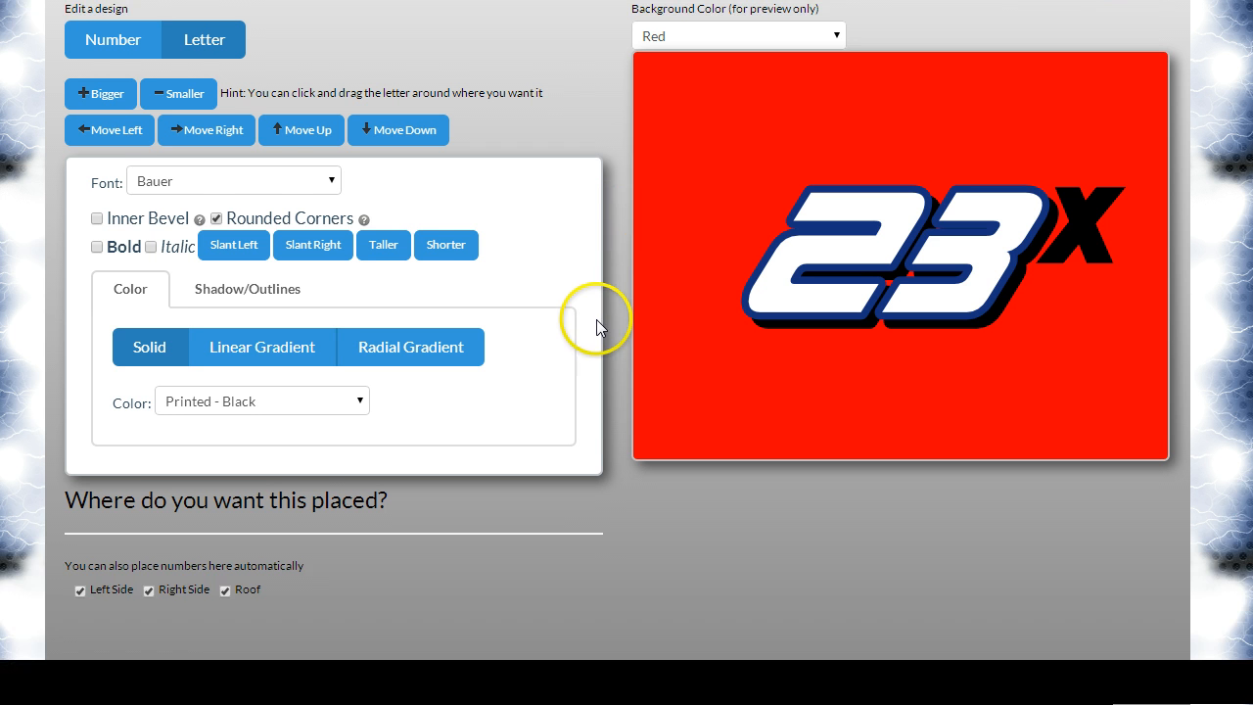
pyautogui.scroll(1, 596, 321)
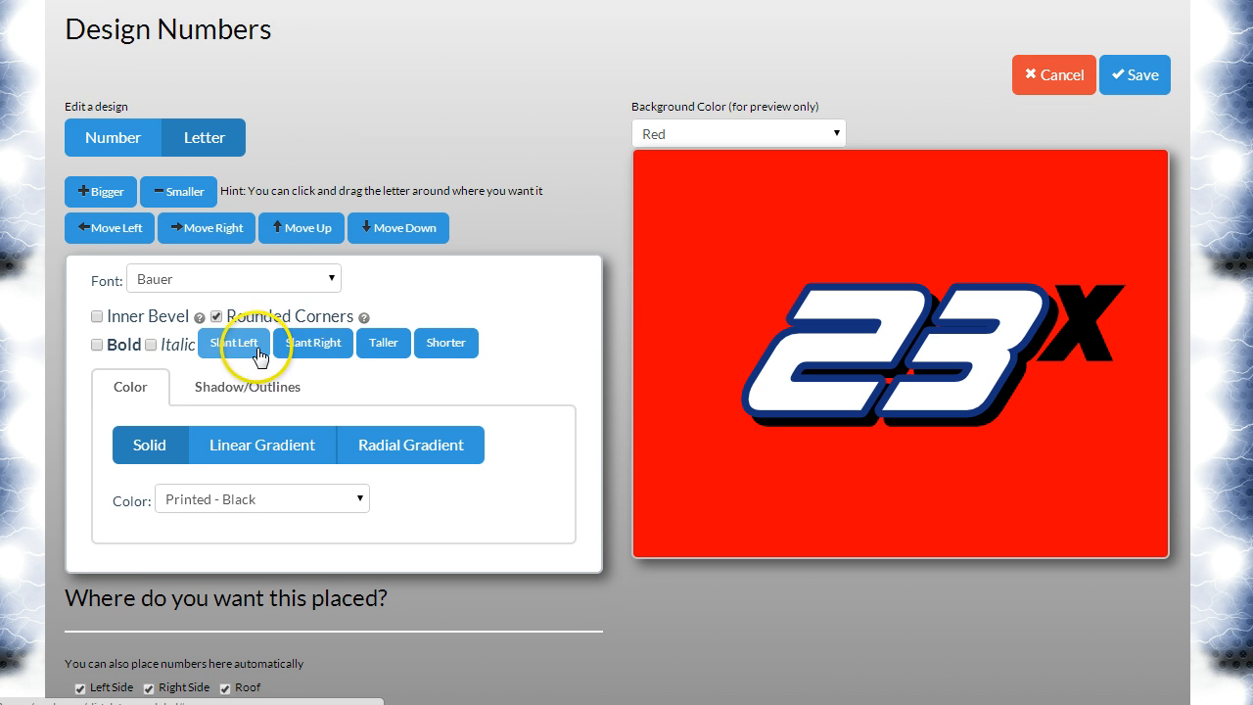
pyautogui.click(328, 346)
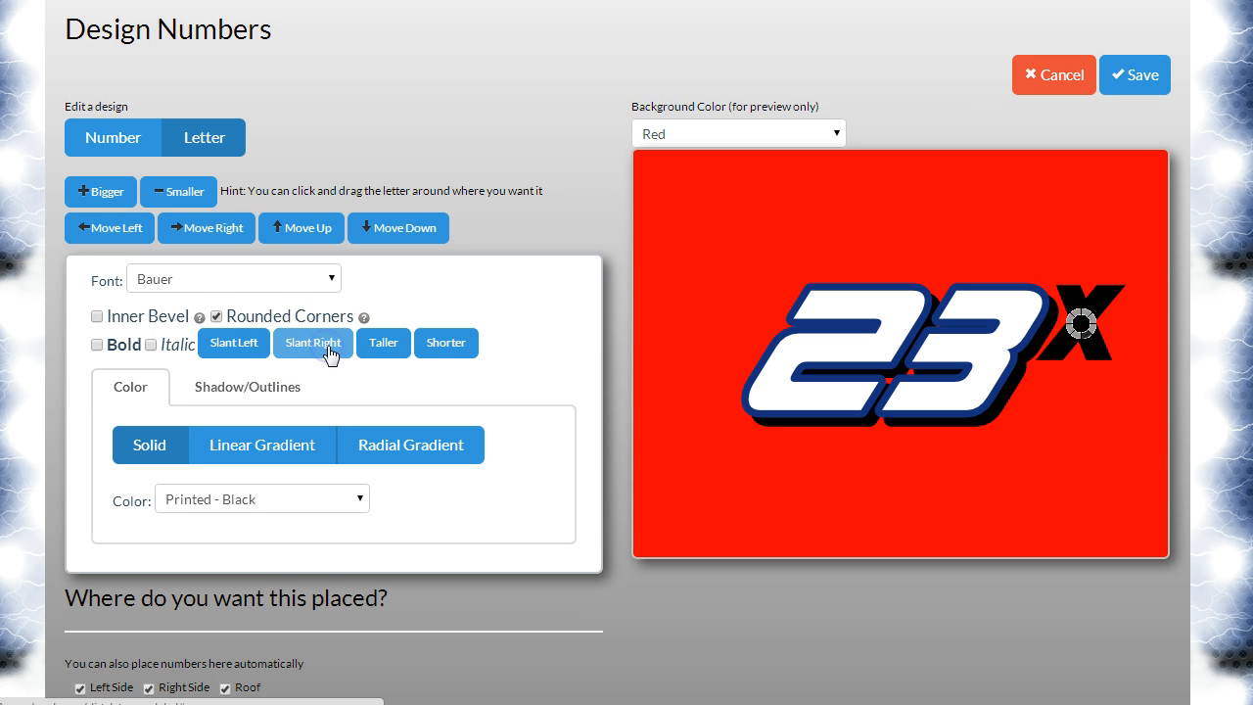
pyautogui.click(328, 347)
pyautogui.click(328, 347)
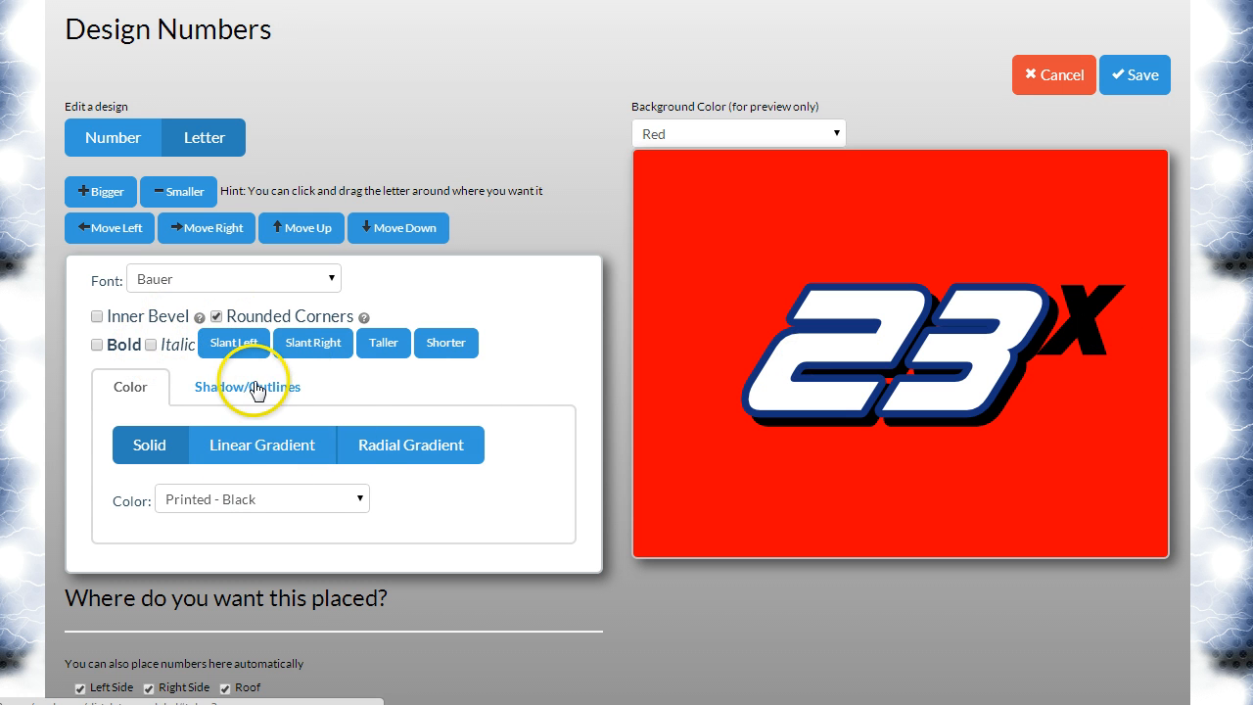
# Step: Review the letter's outline and shadow options, and return to the number's solid fill color settings
pyautogui.scroll(-1, 511, 503)
pyautogui.scroll(1, 511, 503)
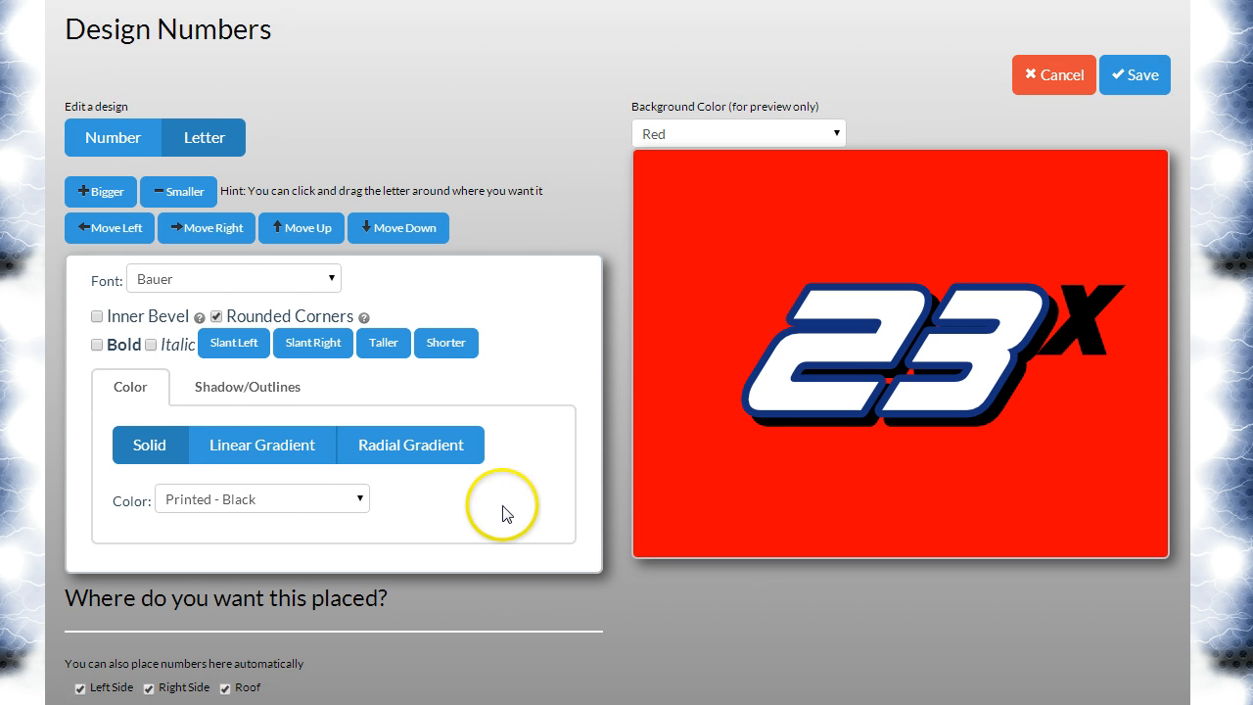
pyautogui.click(241, 390)
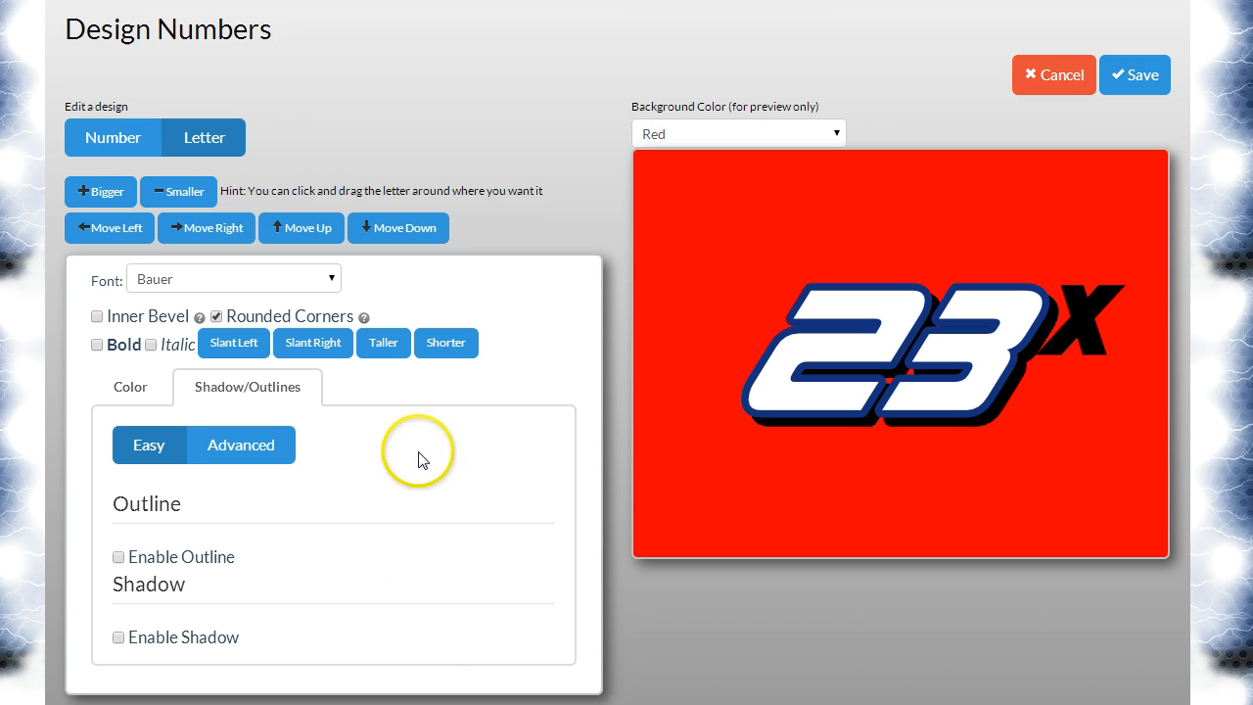
pyautogui.scroll(-2, 422, 460)
pyautogui.scroll(2, 422, 460)
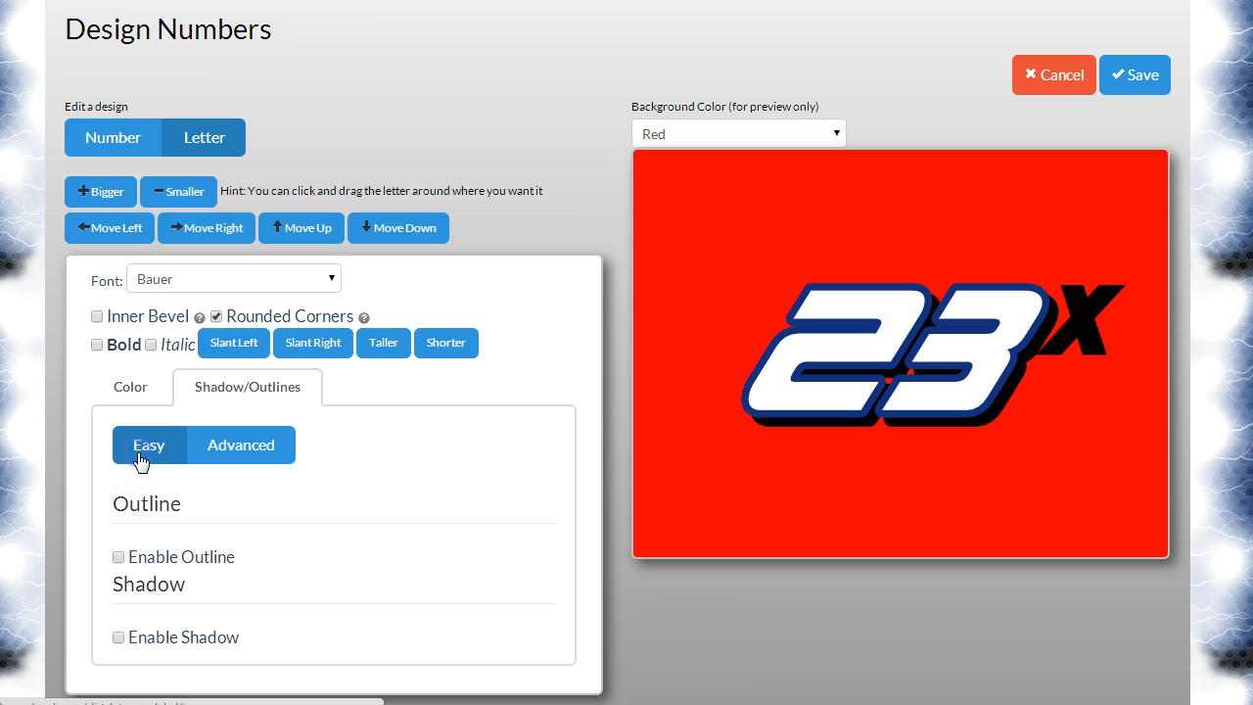
pyautogui.click(115, 145)
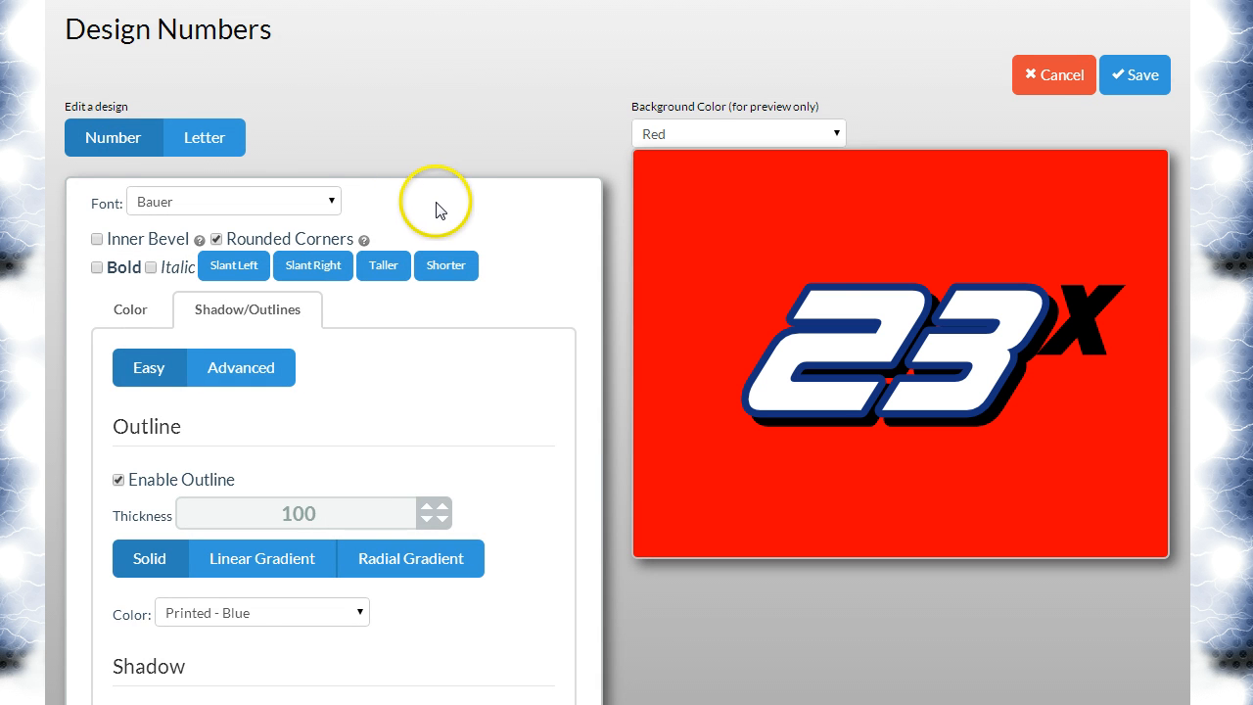
pyautogui.click(129, 305)
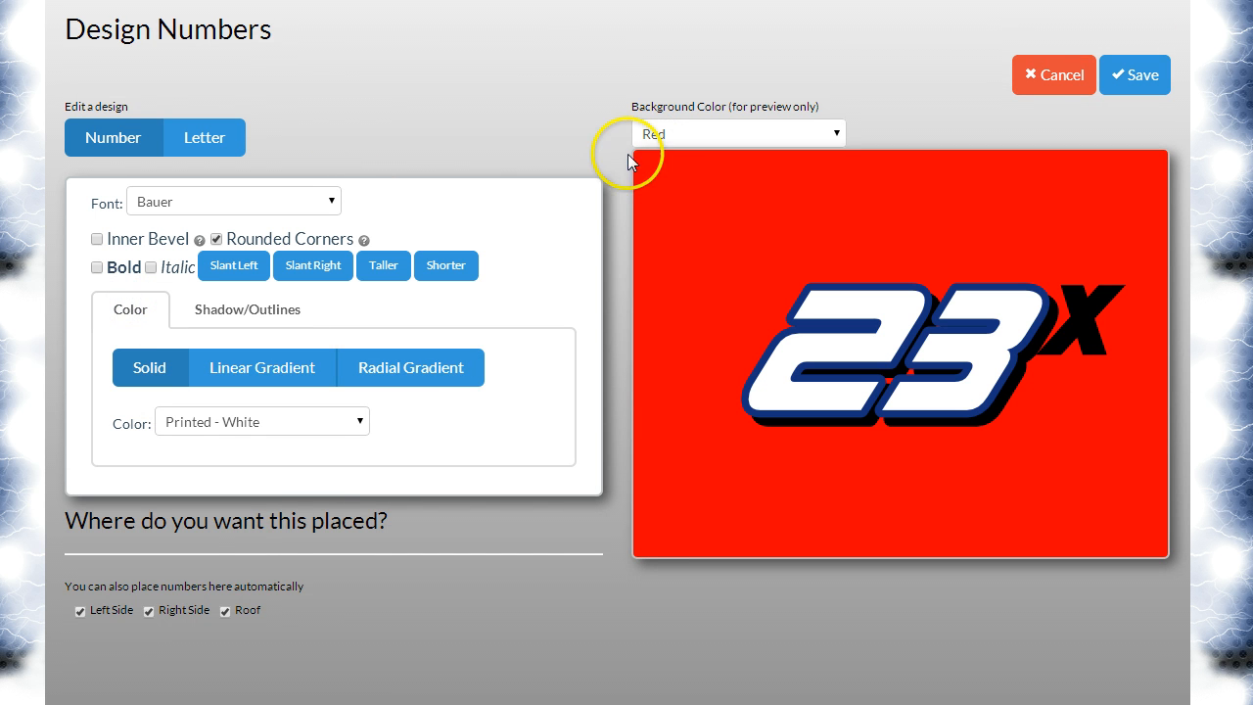
pyautogui.click(506, 347)
pyautogui.click(507, 333)
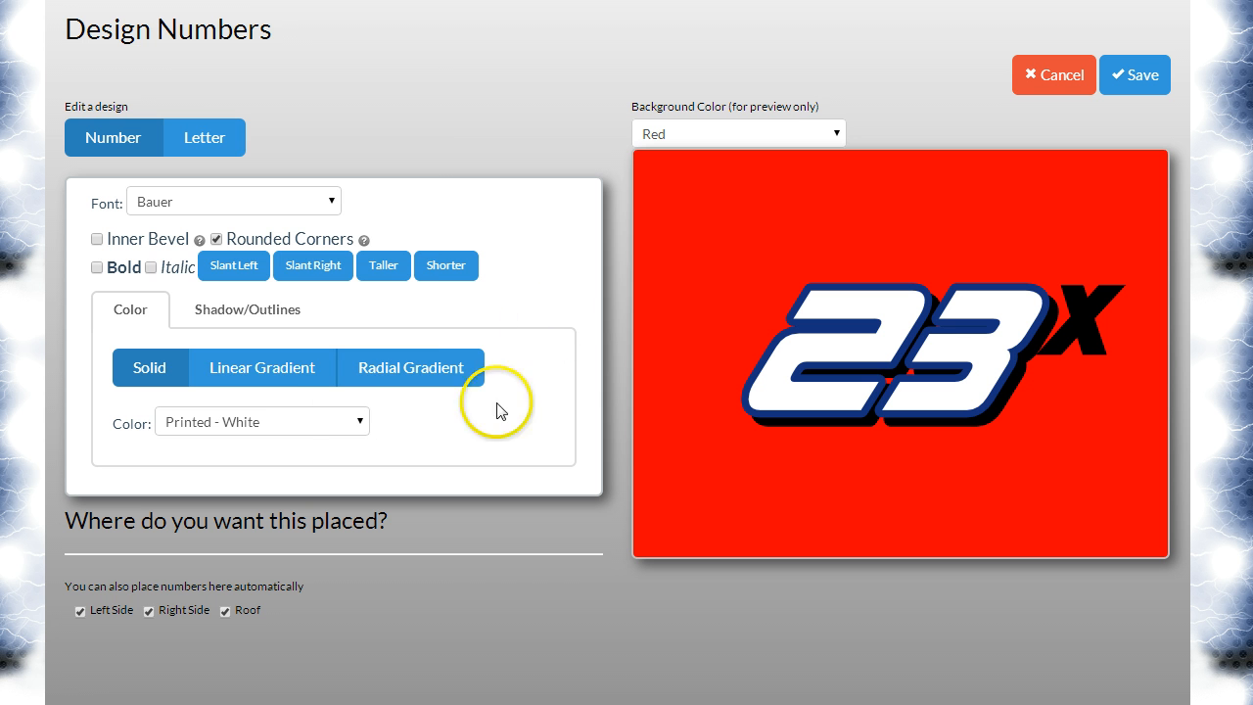
# Step: Try Printed - Chrome as the number's solid fill color
pyautogui.click(331, 420)
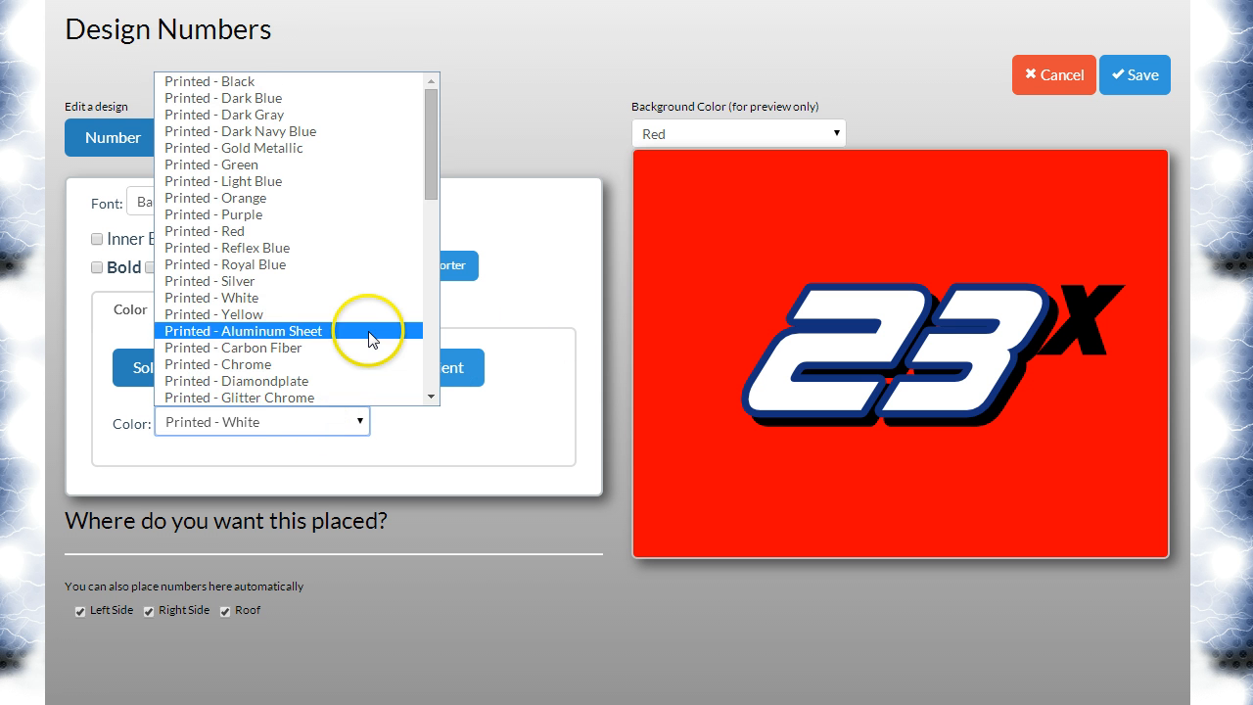
pyautogui.scroll(-2, 362, 337)
pyautogui.click(346, 277)
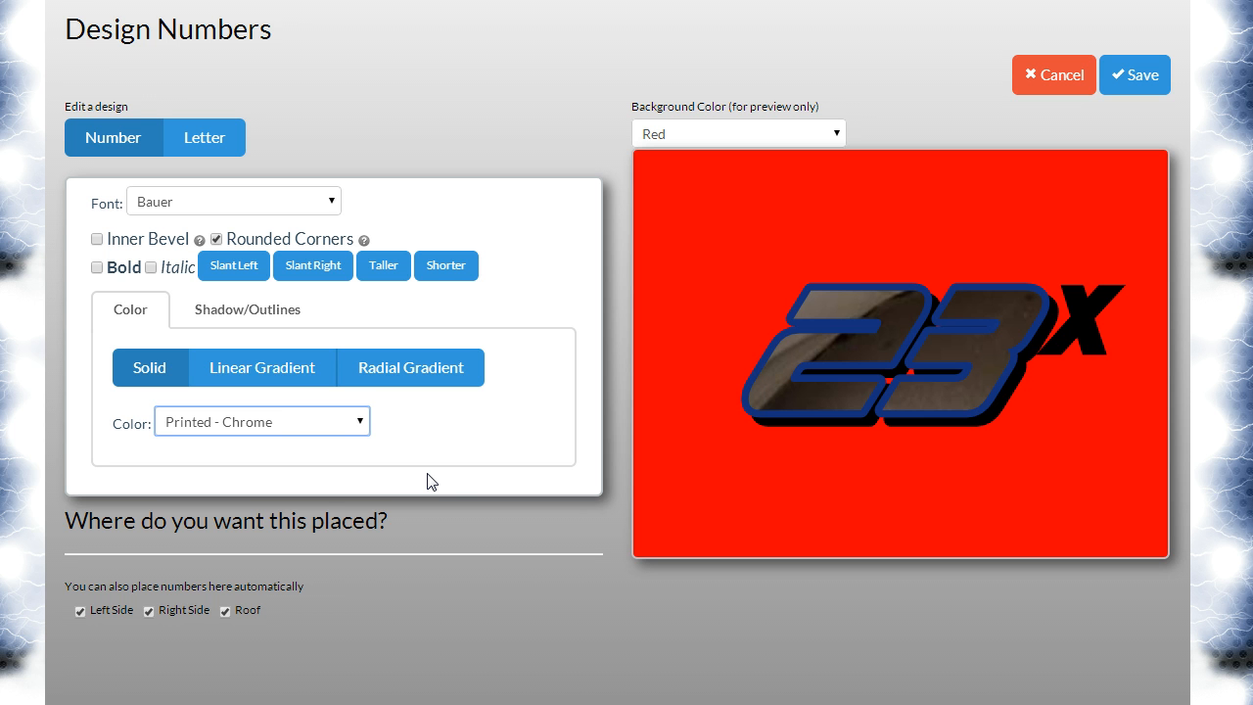
# Step: Set the number's solid fill color to Printed - Green
pyautogui.click(348, 421)
pyautogui.scroll(2, 332, 294)
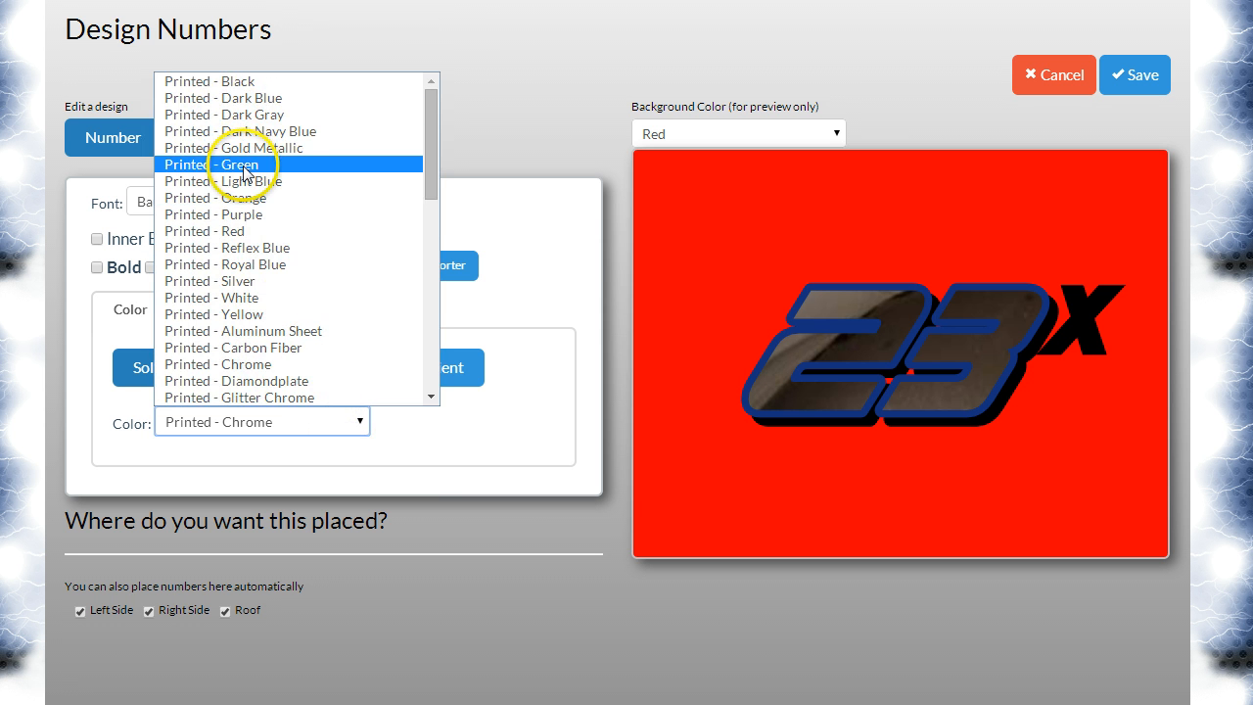
pyautogui.click(230, 165)
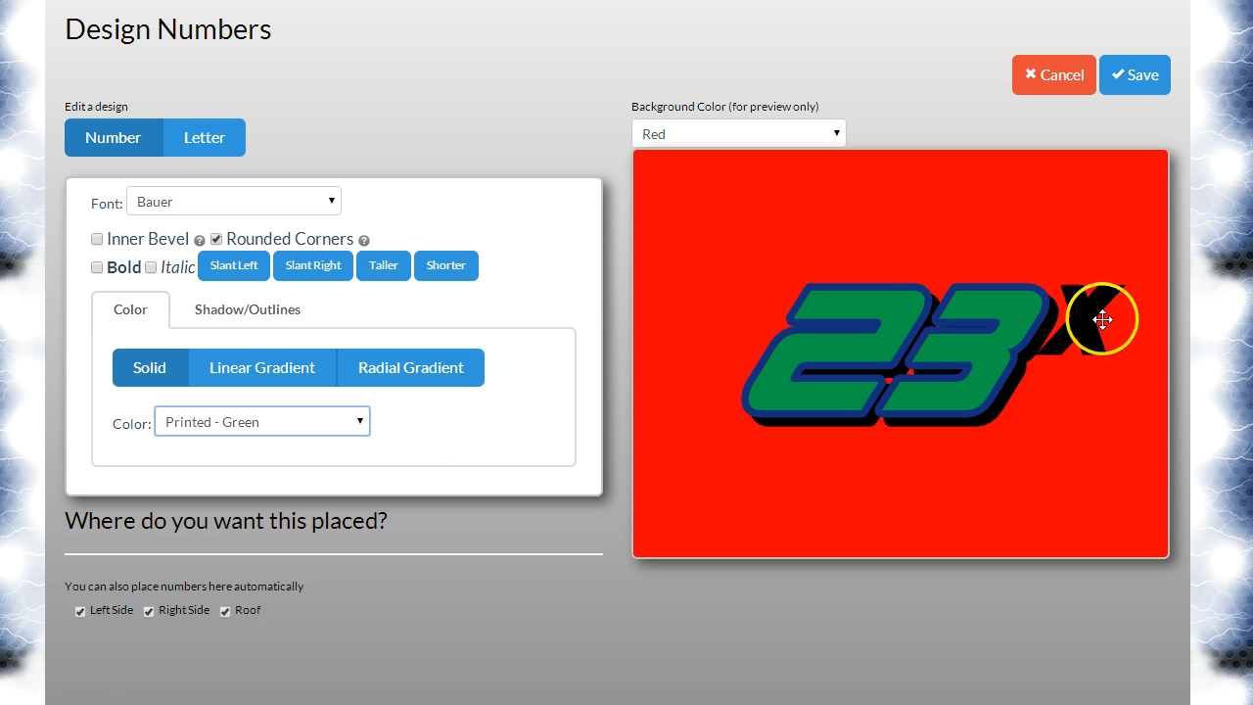
# Step: Try the letter X beside the lower right end of the 23
pyautogui.moveTo(1102, 319); pyautogui.dragTo(1060, 381)
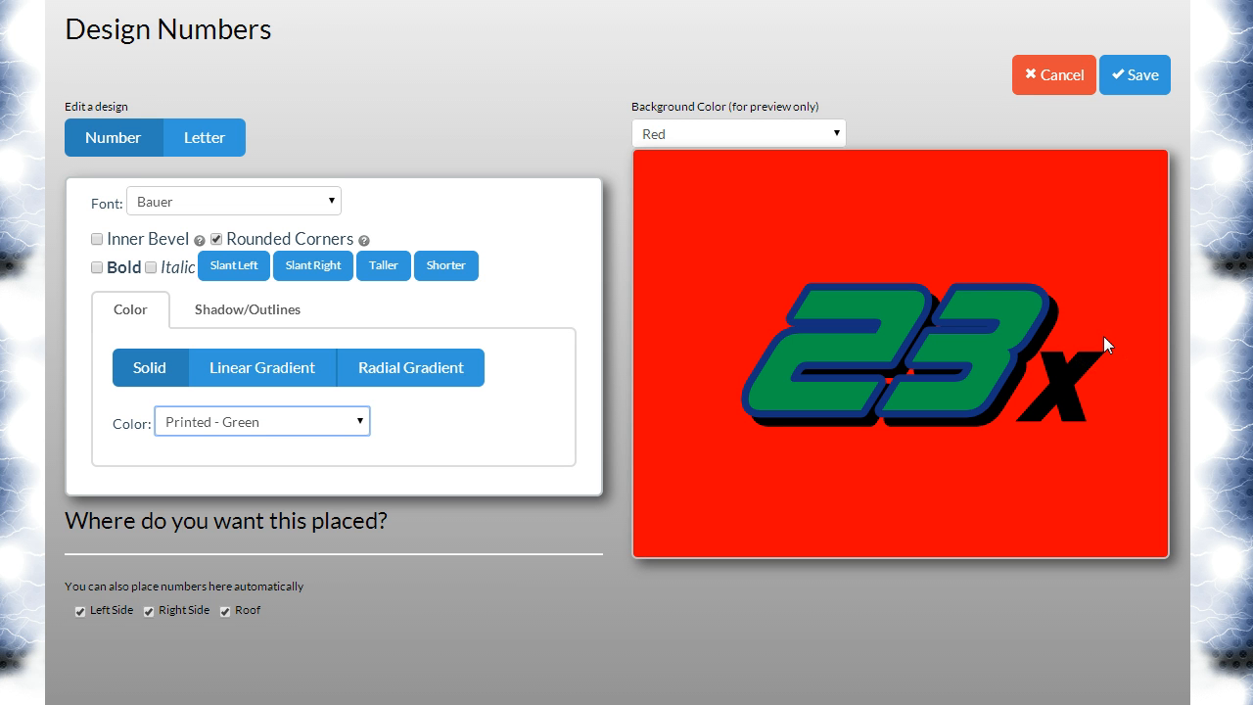
pyautogui.moveTo(1056, 358); pyautogui.dragTo(1044, 372)
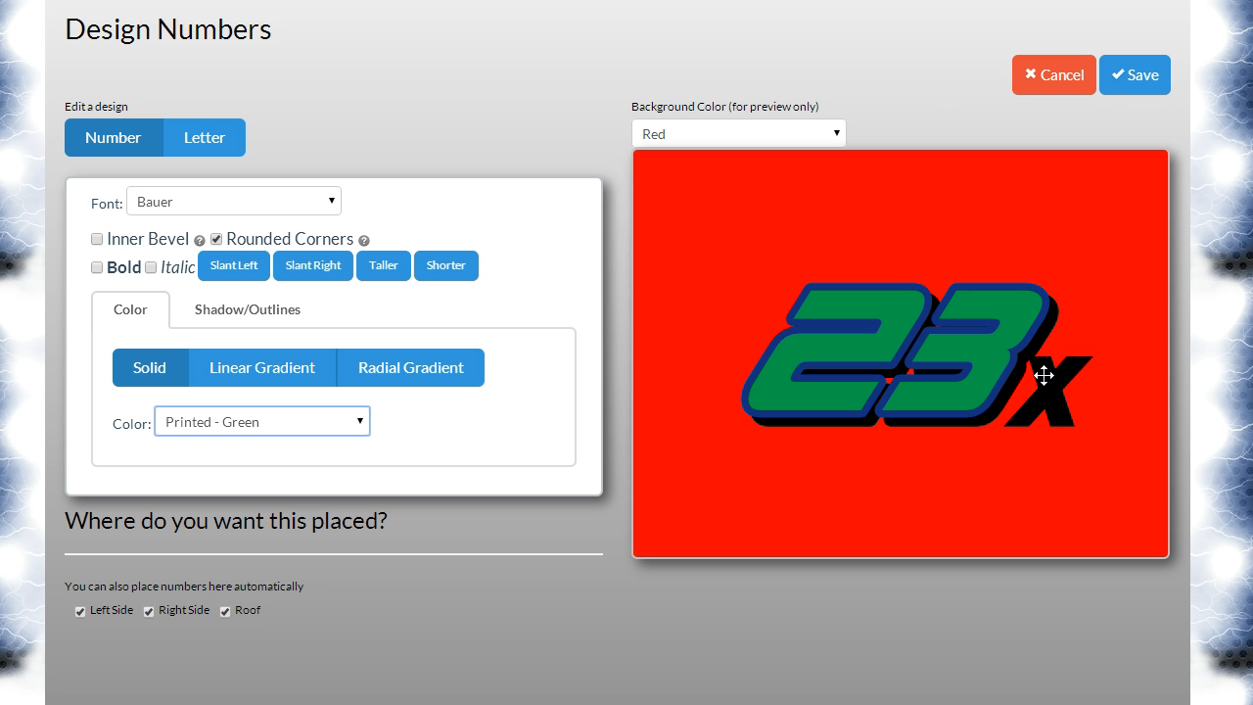
pyautogui.click(1046, 362)
# Step: Move the letter X up to the upper right end of the 23 and save the number design
pyautogui.moveTo(1043, 405); pyautogui.dragTo(1083, 333)
pyautogui.click(1135, 329)
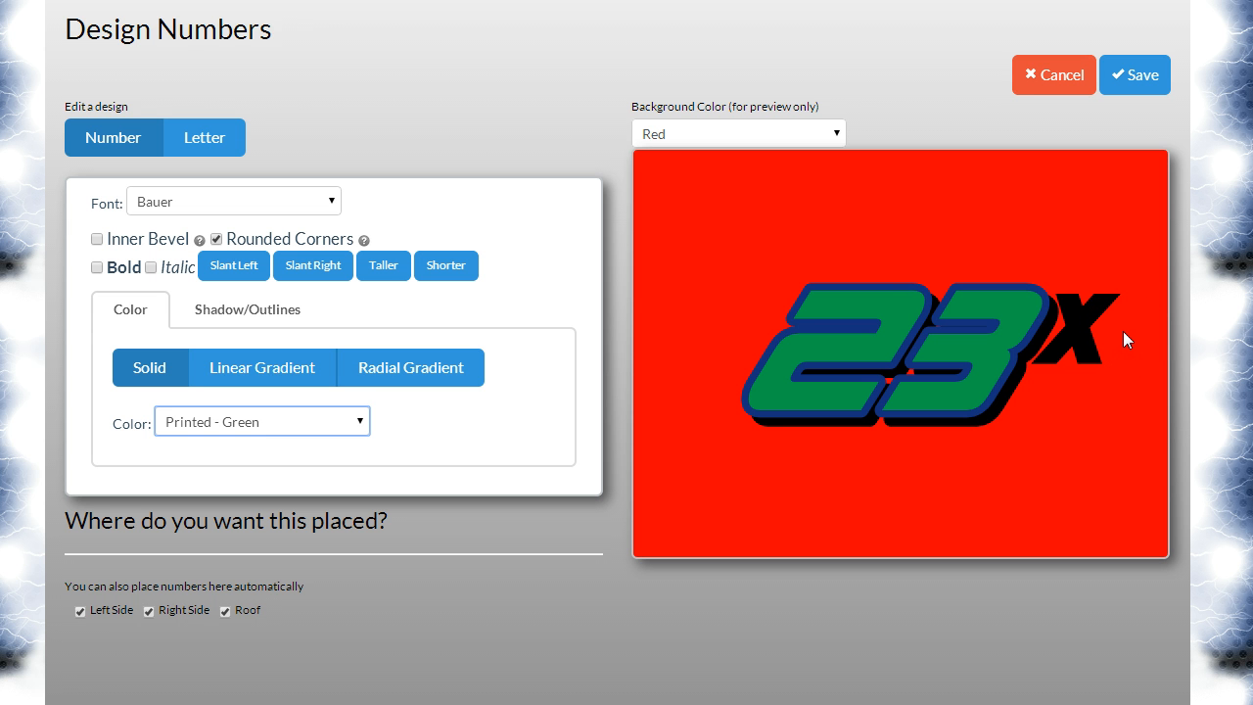
pyautogui.click(1073, 335)
pyautogui.click(1081, 273)
pyautogui.click(1138, 78)
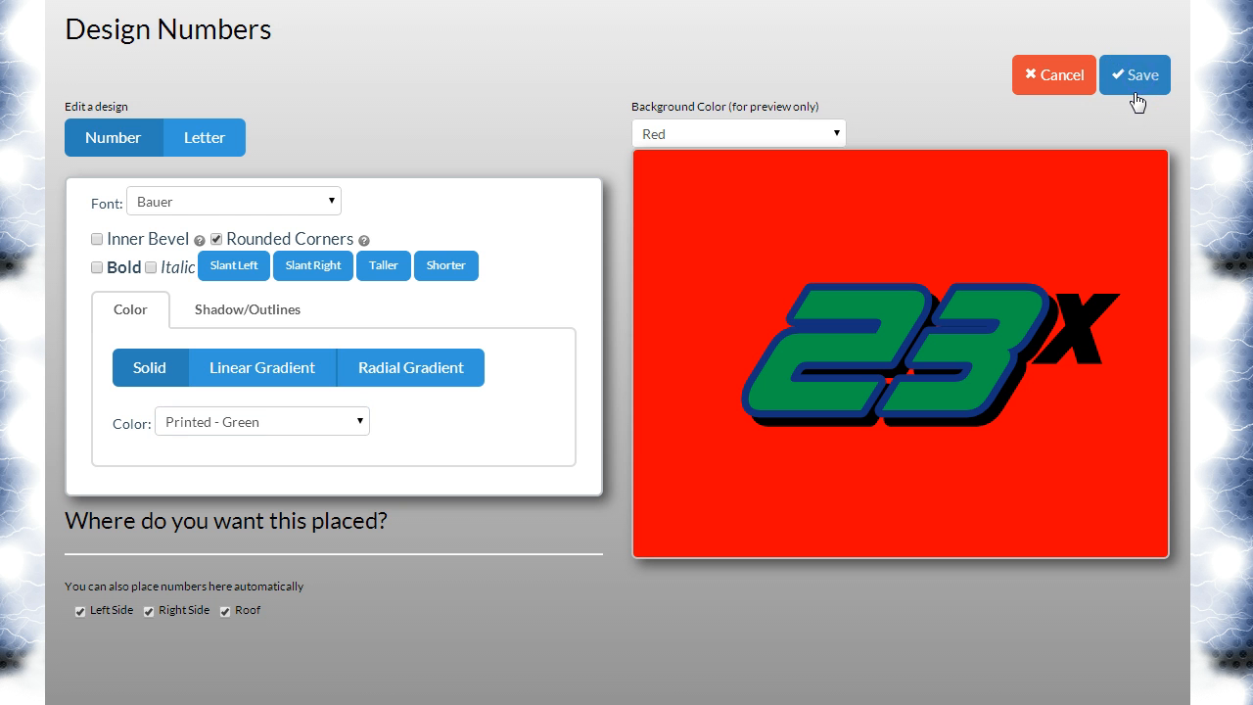
pyautogui.click(1133, 35)
pyautogui.click(1147, 33)
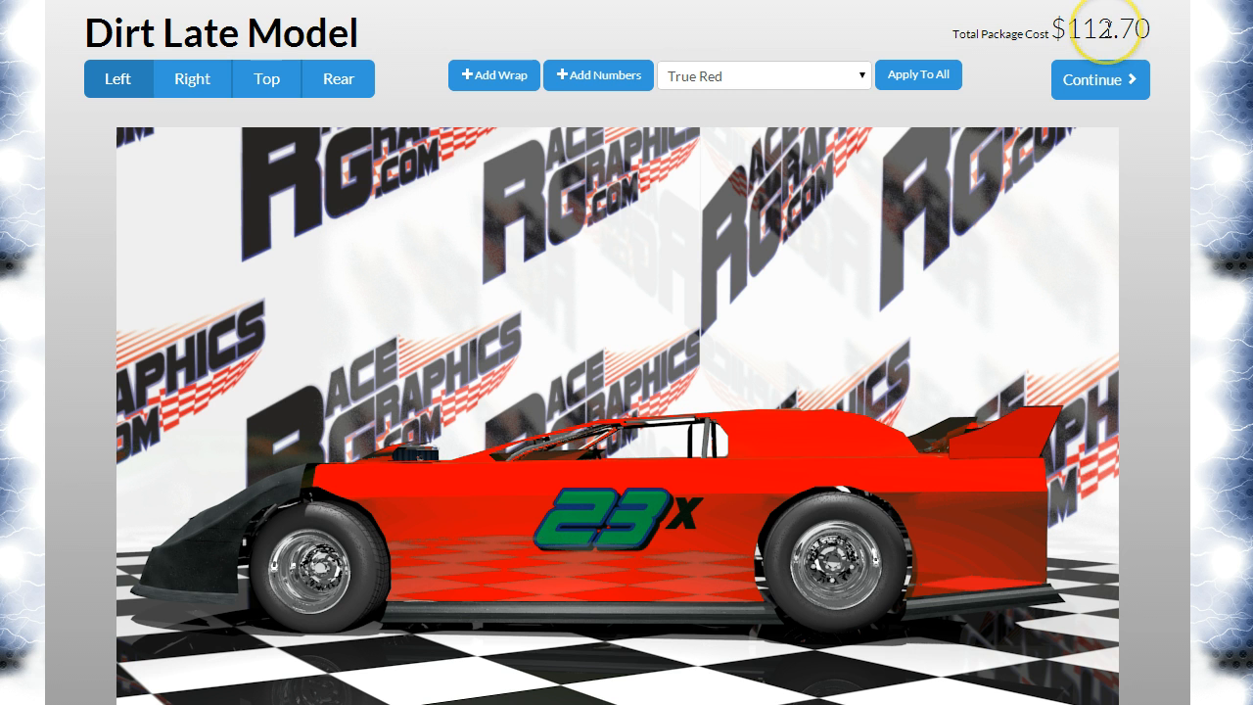
# Step: Examine the number placement on the car's right, top and left views, including a close-up of the roof
pyautogui.click(174, 83)
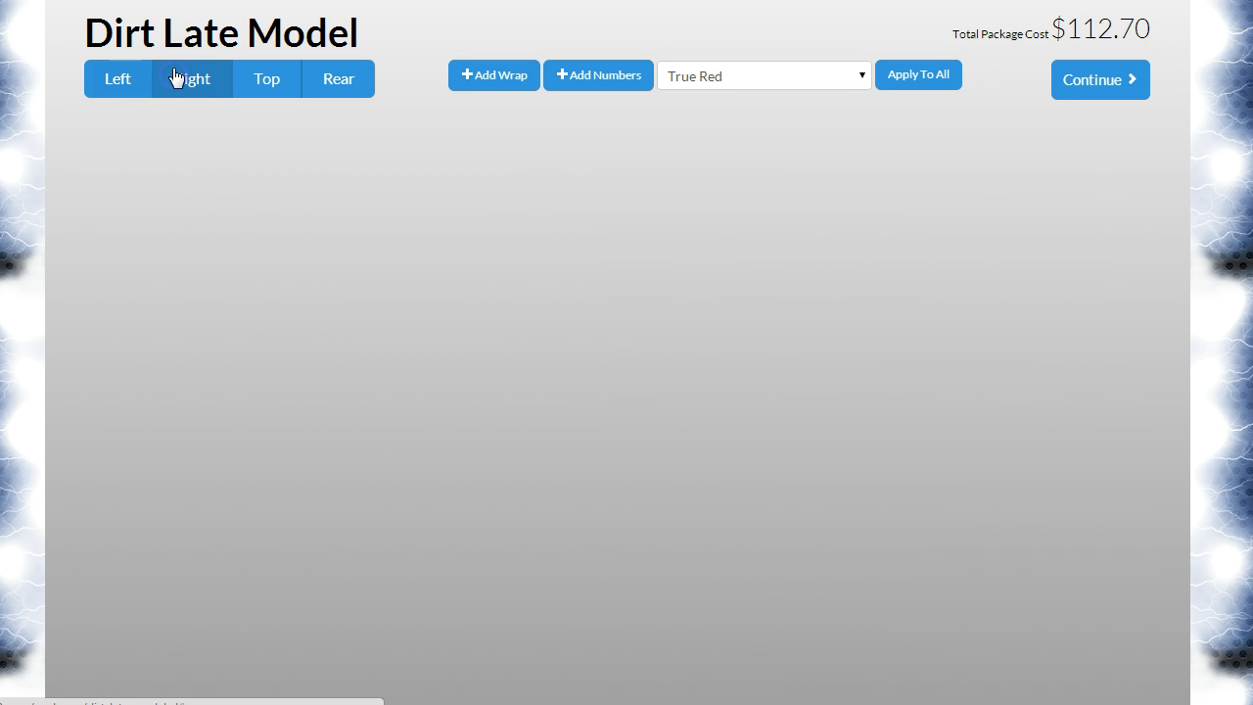
pyautogui.click(249, 78)
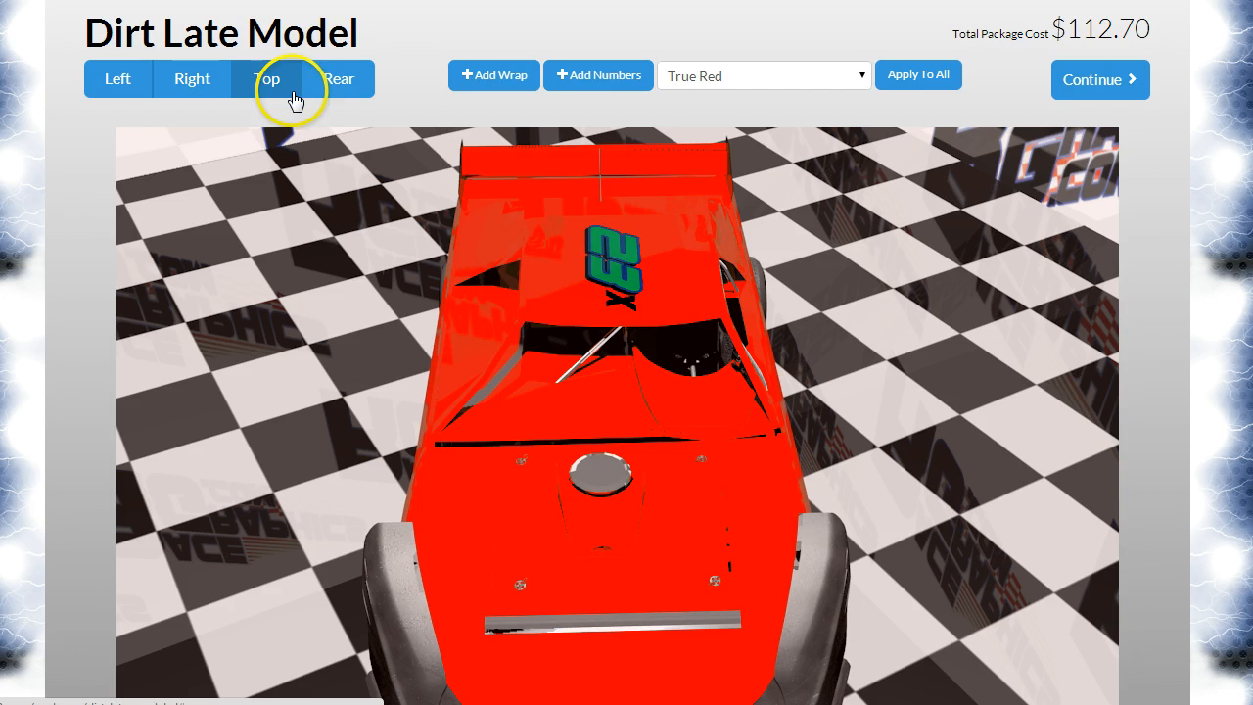
pyautogui.click(685, 287)
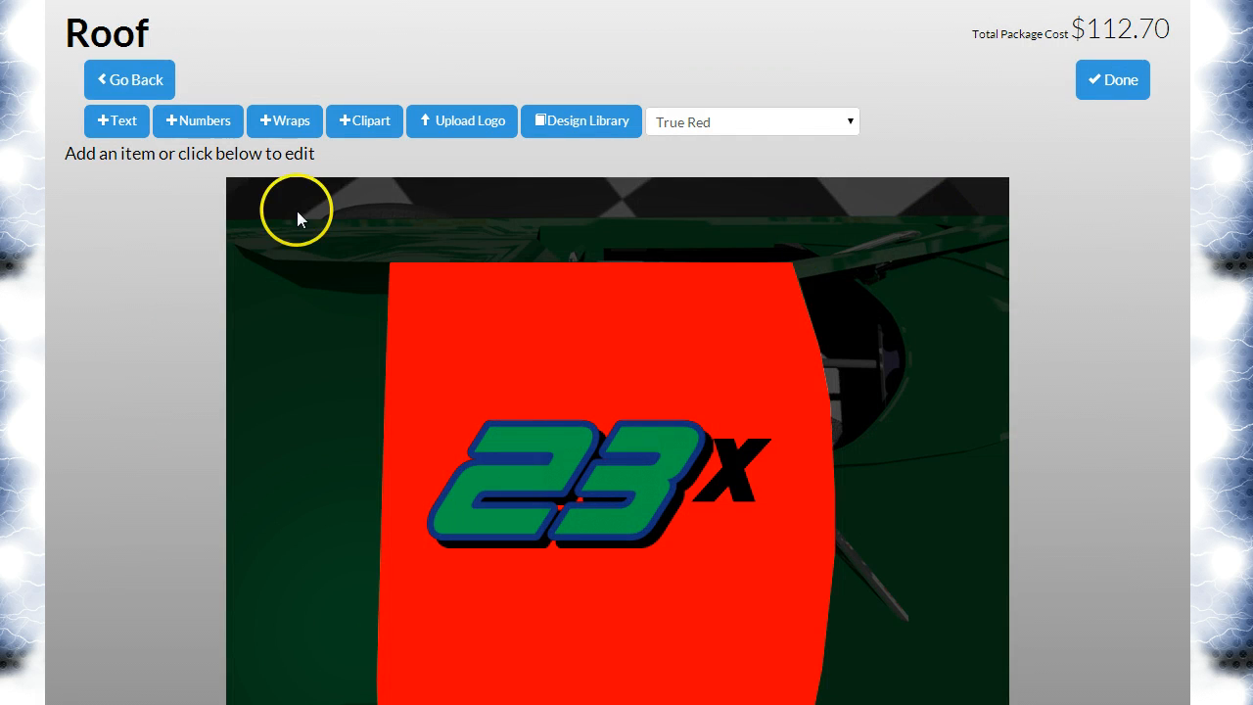
pyautogui.click(109, 80)
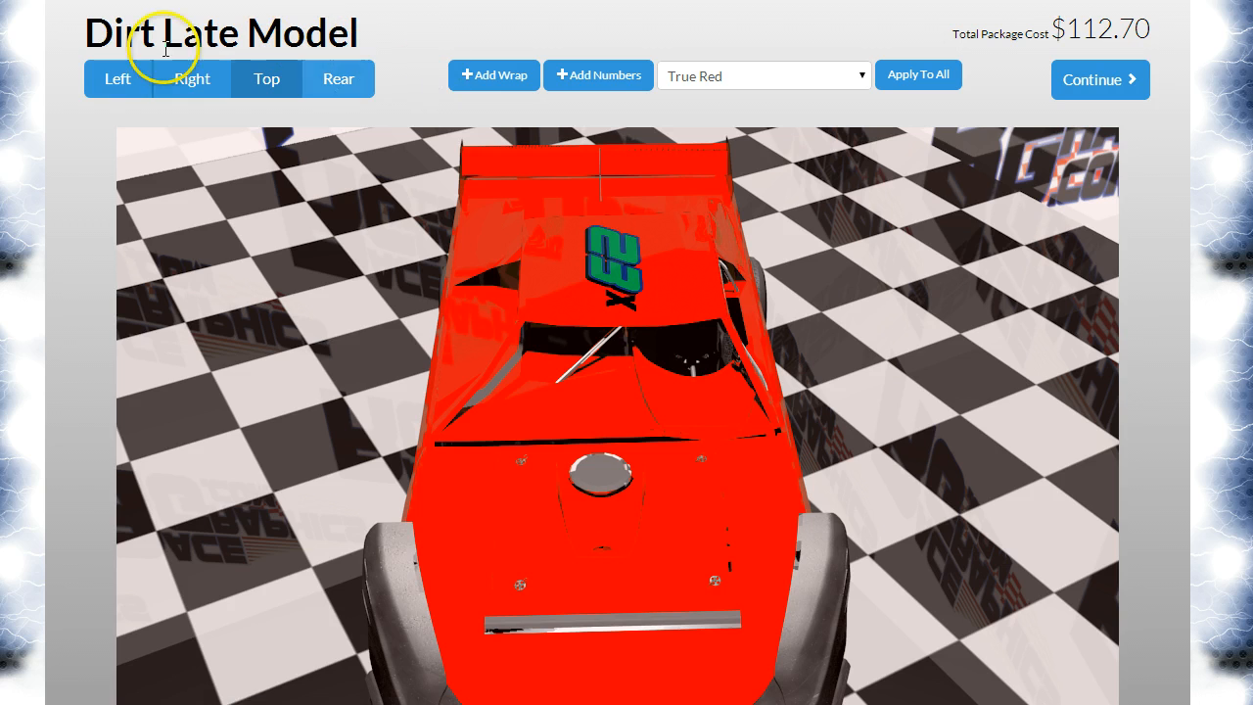
pyautogui.click(112, 78)
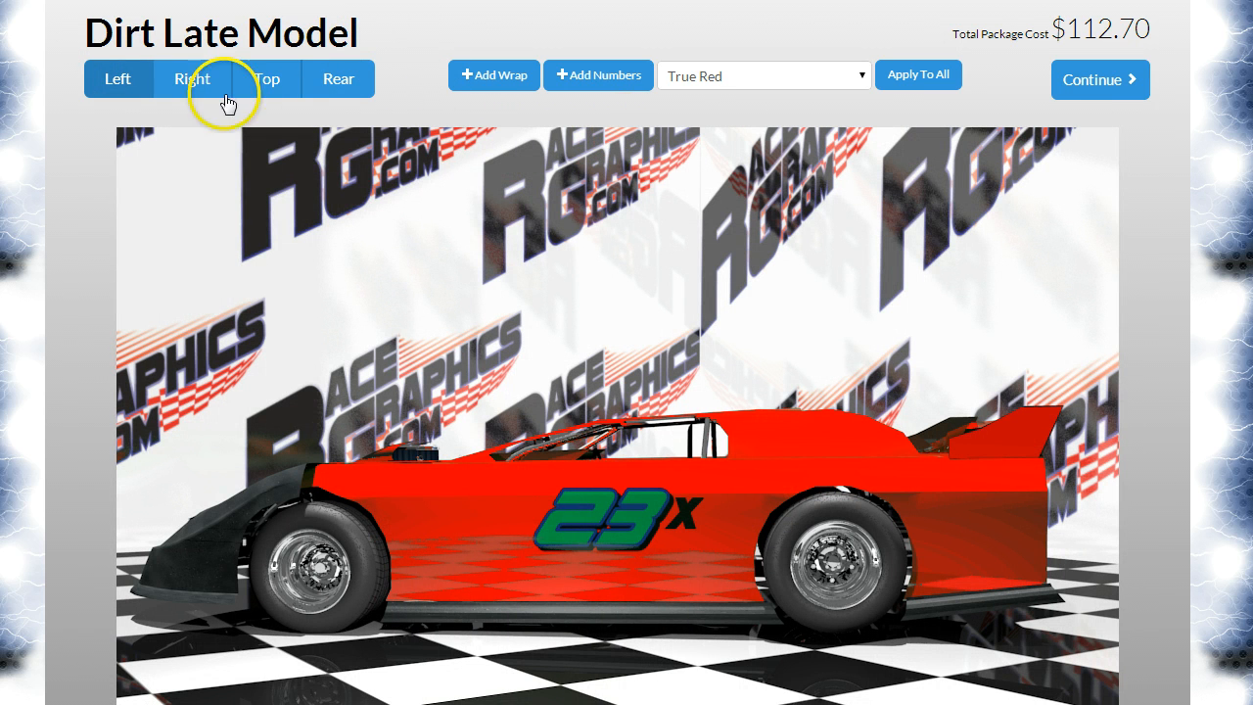
pyautogui.click(175, 88)
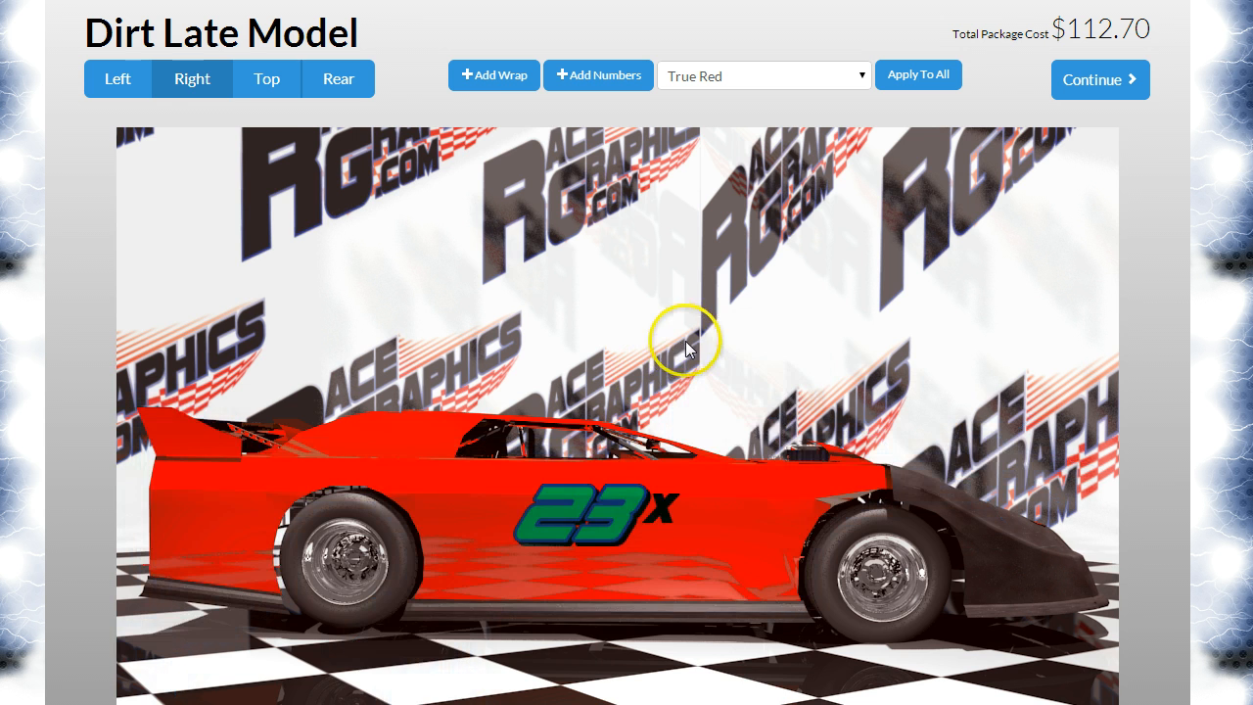
pyautogui.click(133, 80)
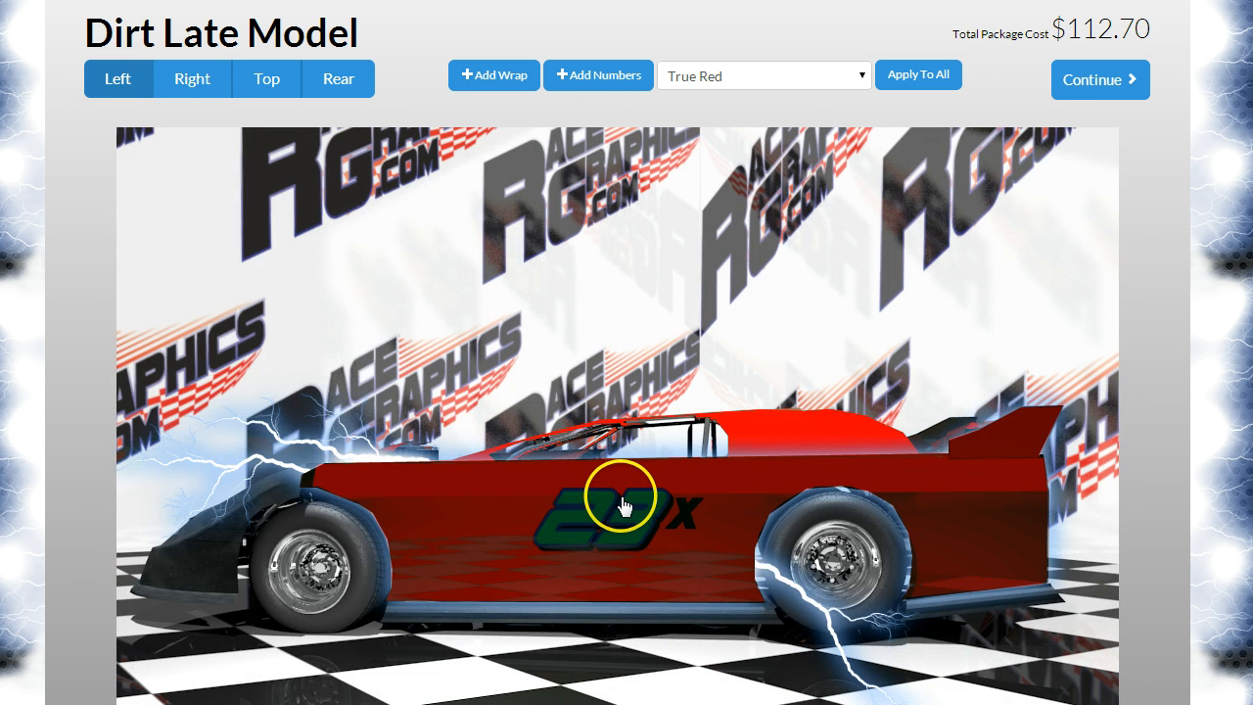
# Step: Open the 23X number design on the car's right side for editing
pyautogui.click(207, 90)
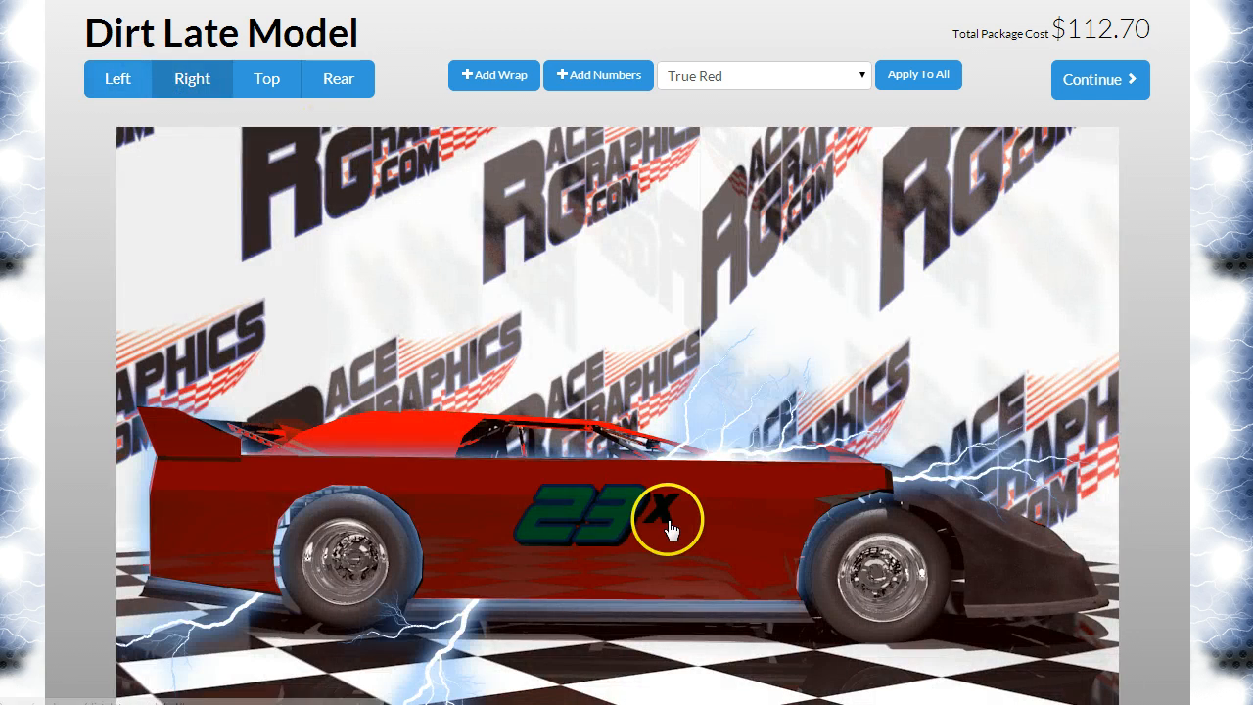
pyautogui.click(624, 524)
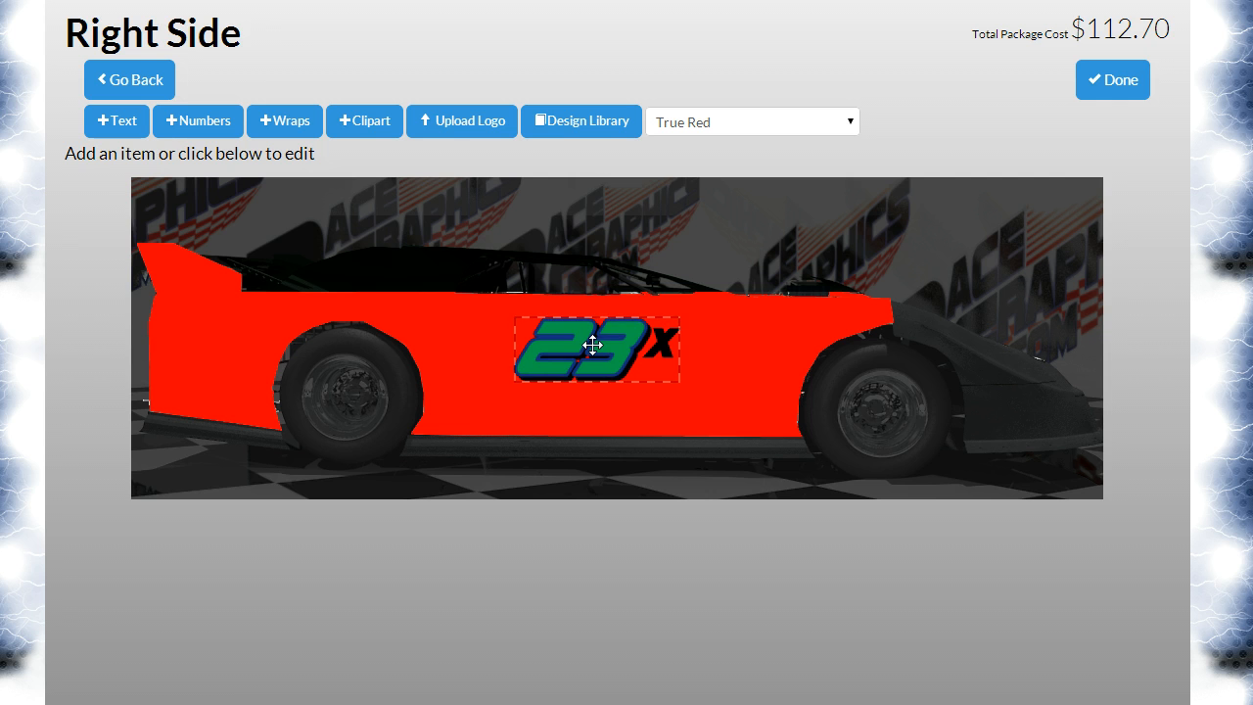
pyautogui.click(592, 345)
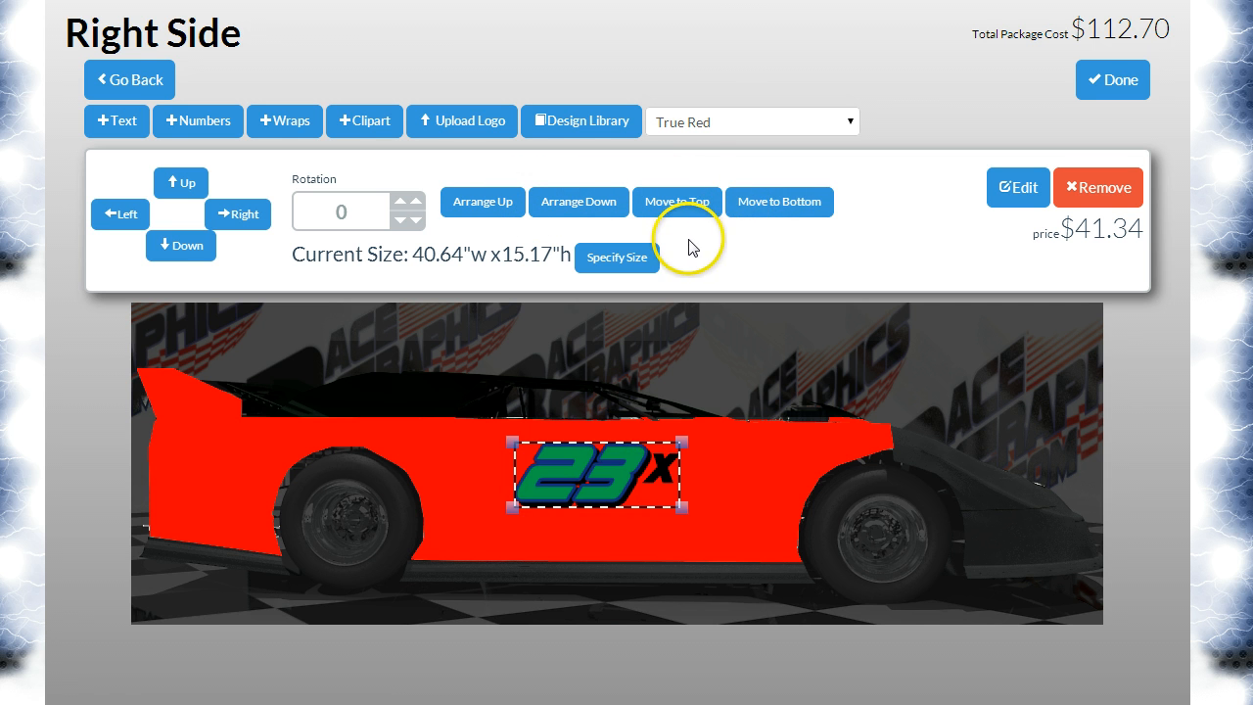
pyautogui.click(1013, 191)
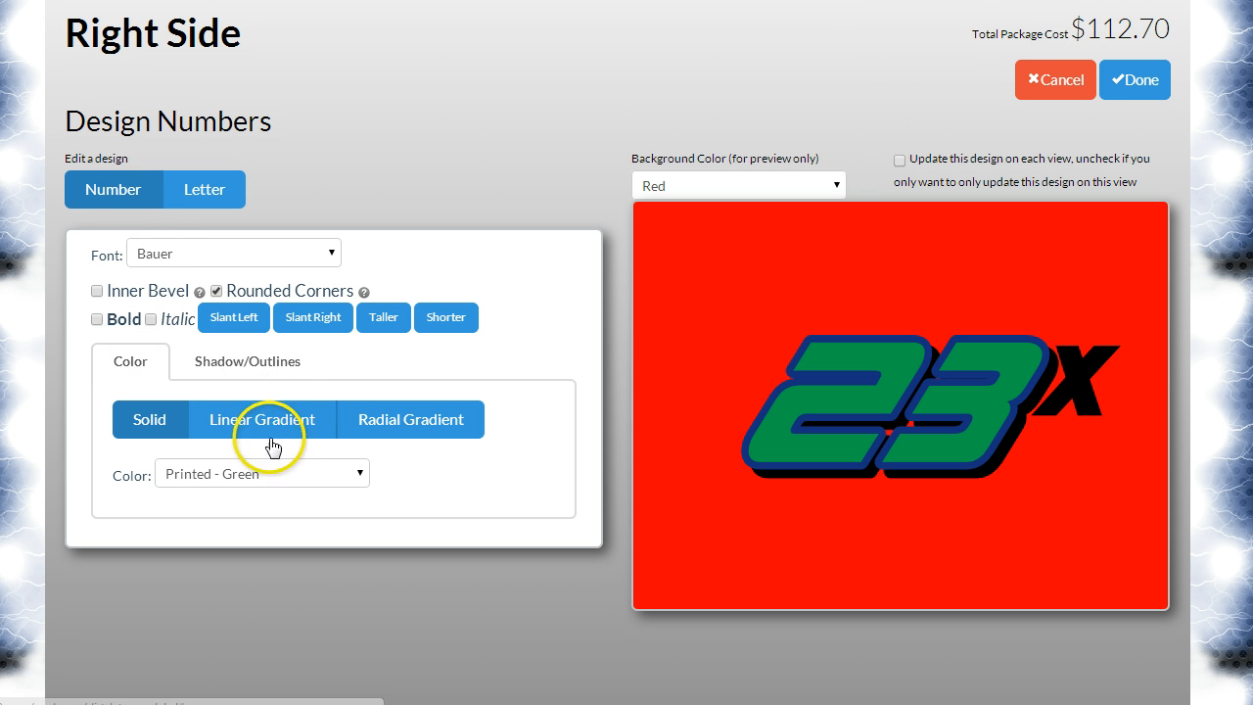
# Step: Slant the 23 progressively to the left until it leans strongly backward, opposite to its original direction
pyautogui.click(235, 316)
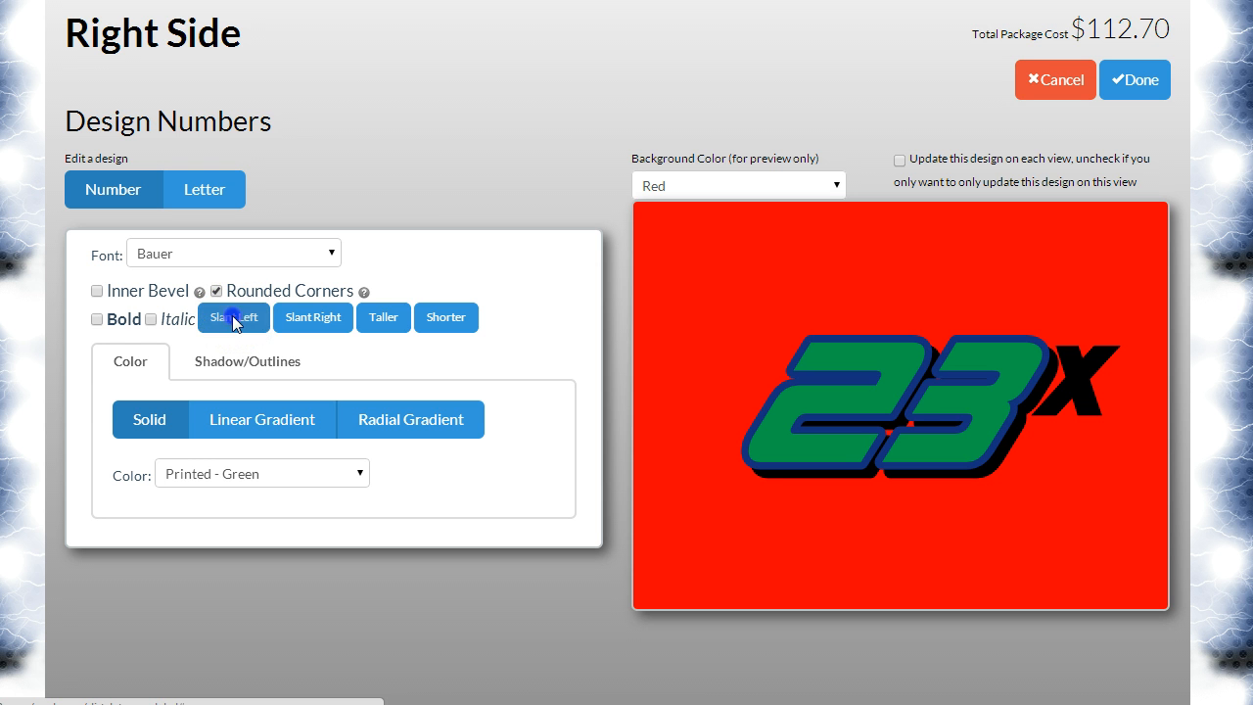
pyautogui.click(235, 322)
pyautogui.click(234, 320)
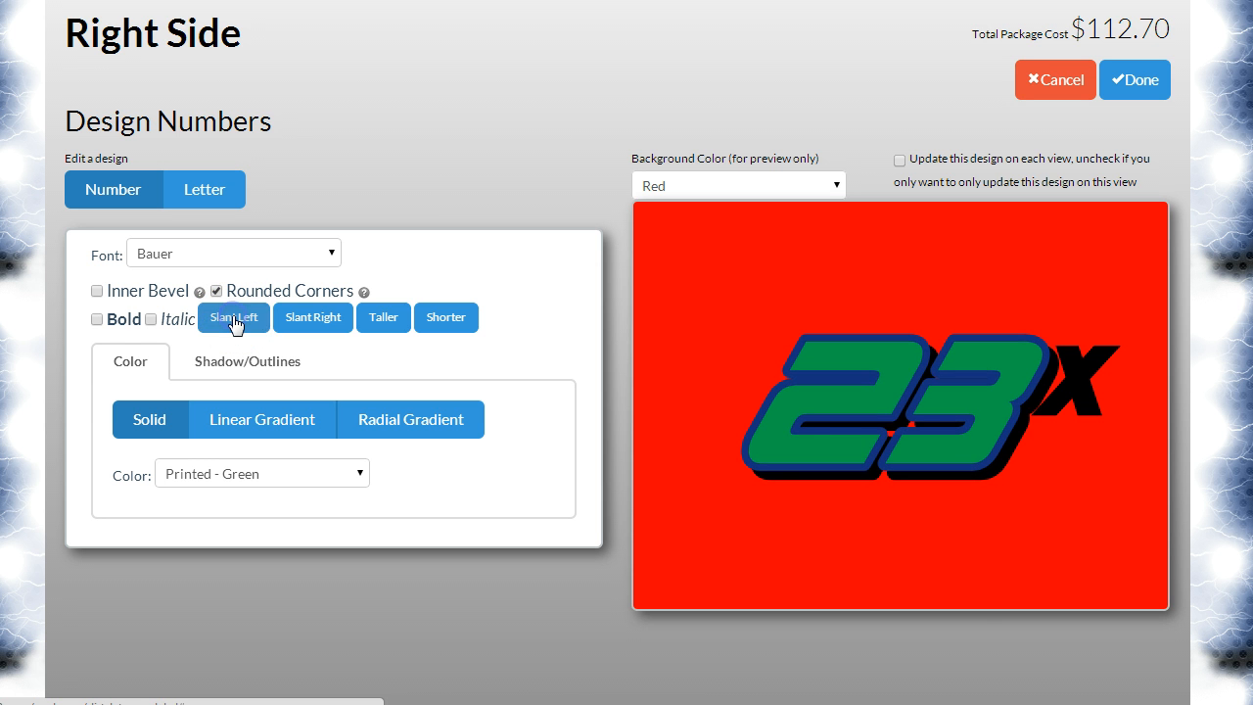
pyautogui.click(235, 319)
pyautogui.click(233, 317)
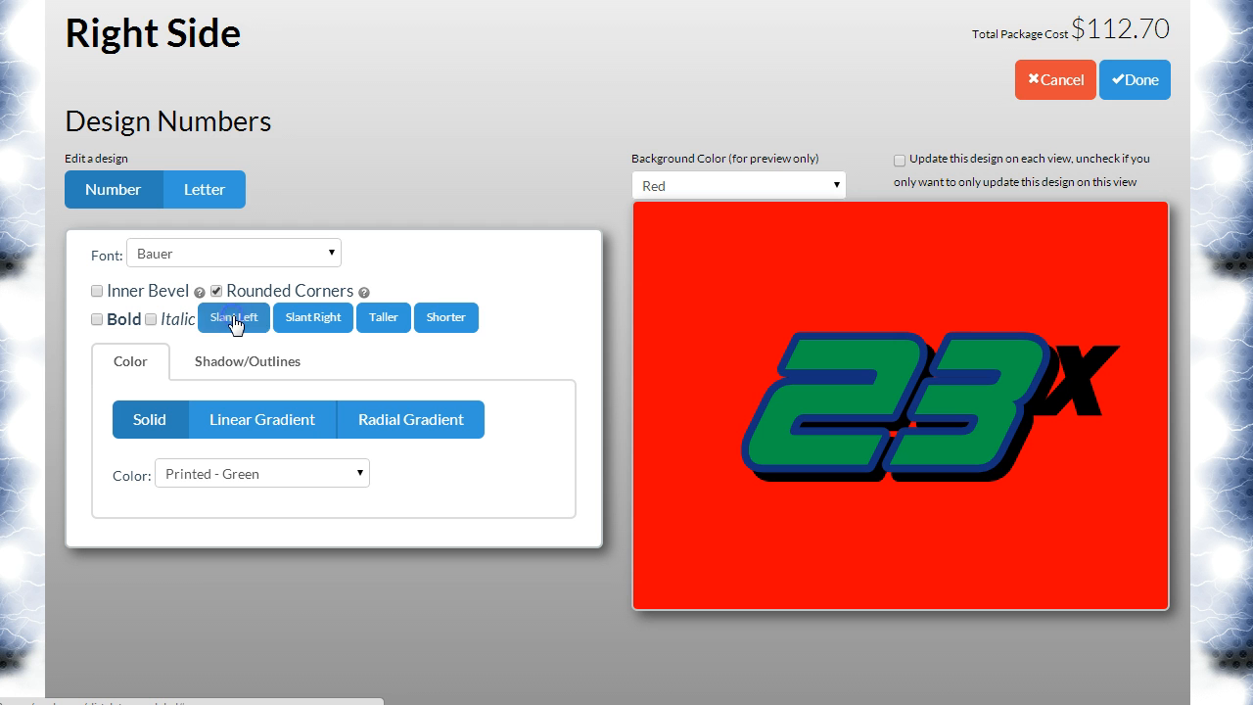
pyautogui.click(234, 319)
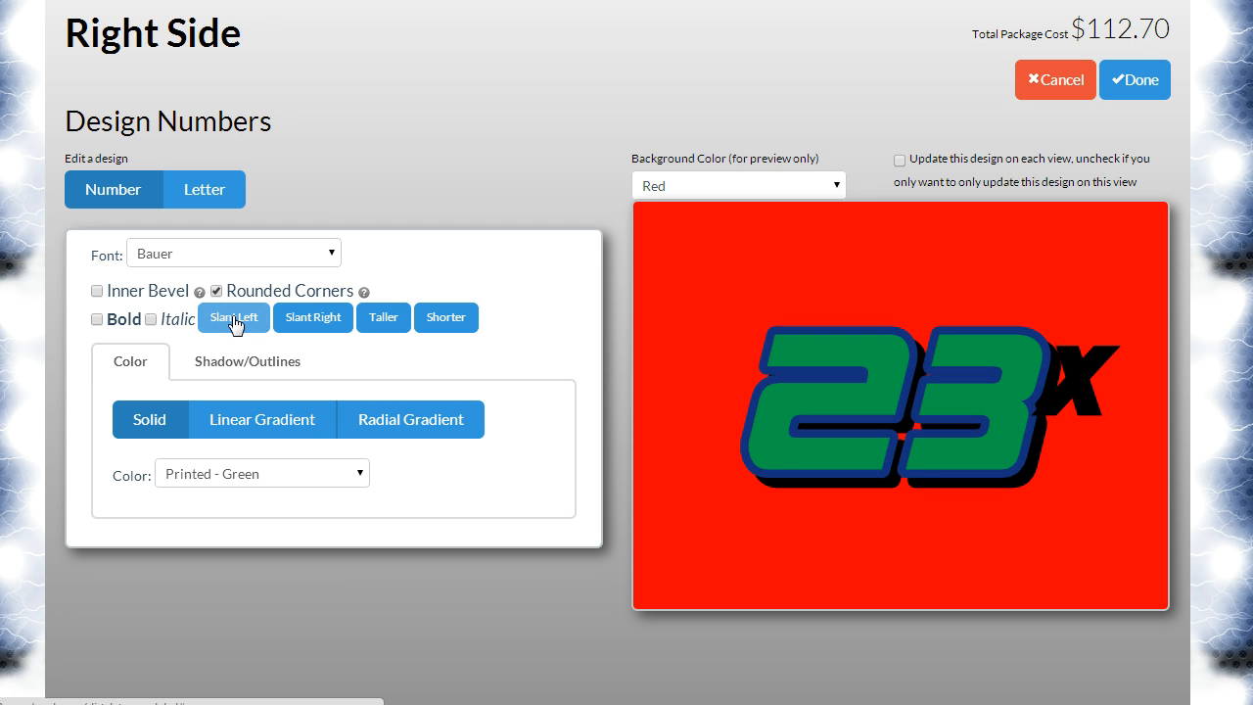
pyautogui.click(235, 319)
pyautogui.click(235, 319)
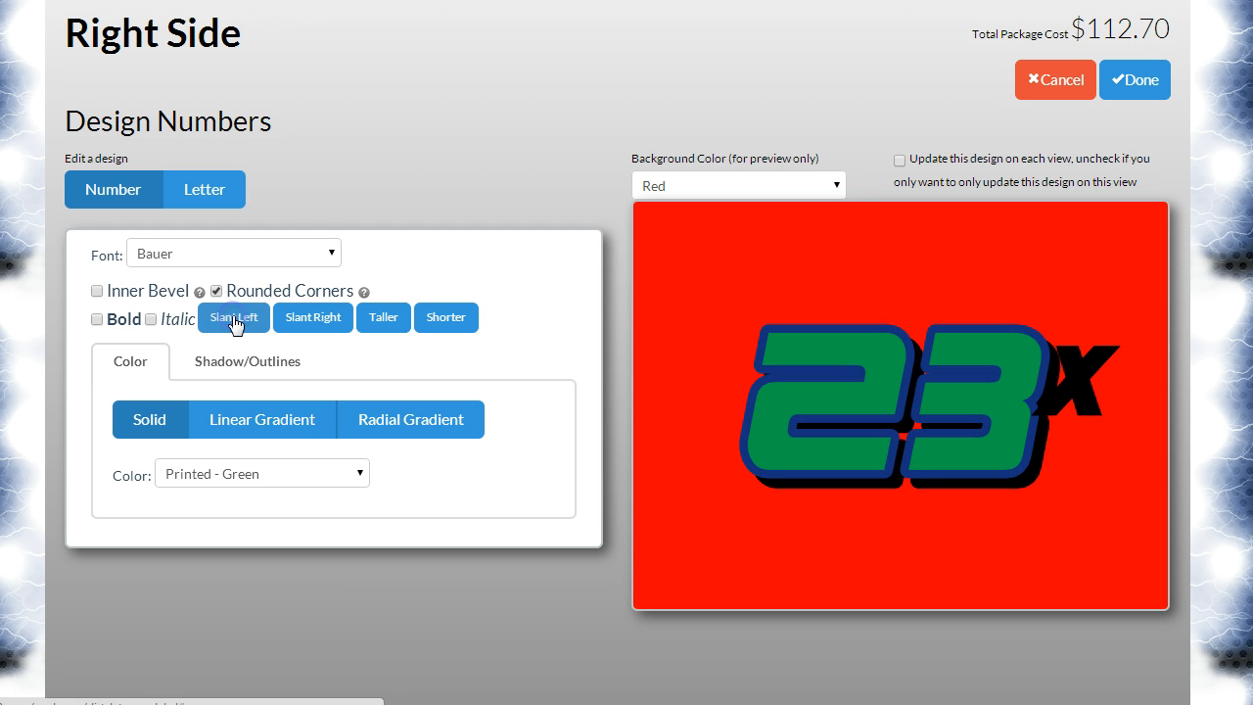
pyautogui.click(235, 319)
pyautogui.click(235, 319)
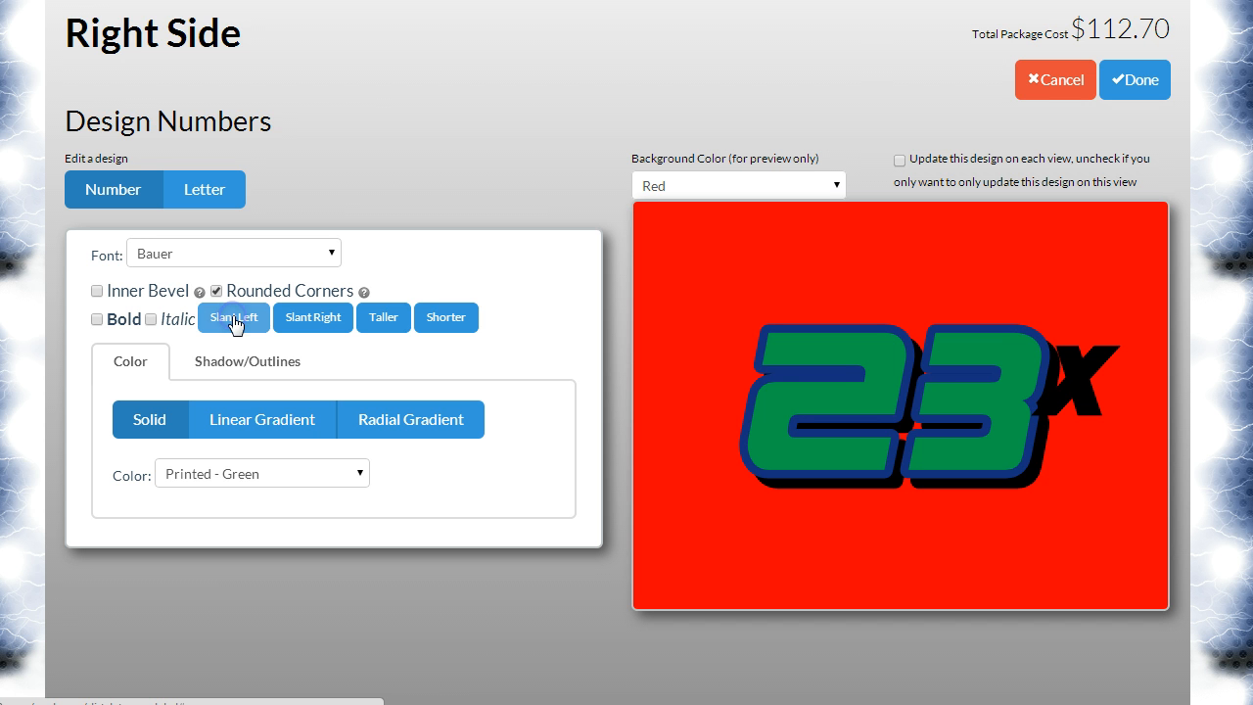
pyautogui.click(235, 319)
pyautogui.click(235, 319)
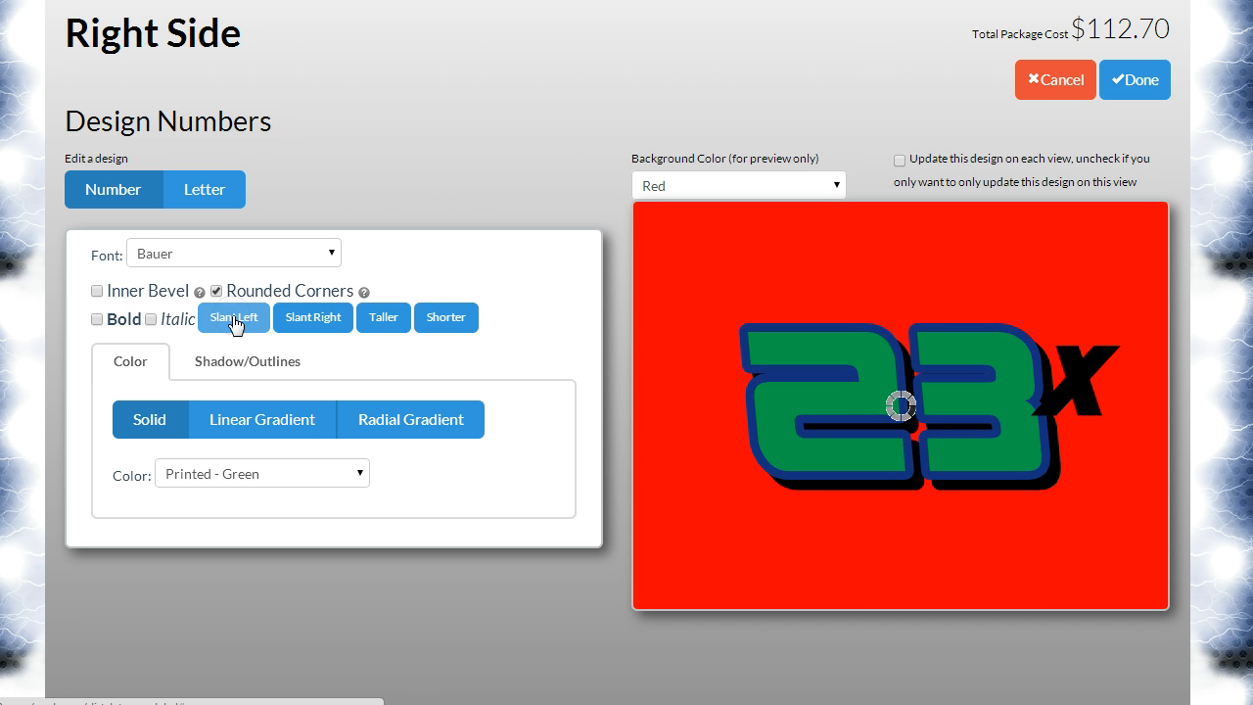
pyautogui.click(235, 319)
pyautogui.click(235, 320)
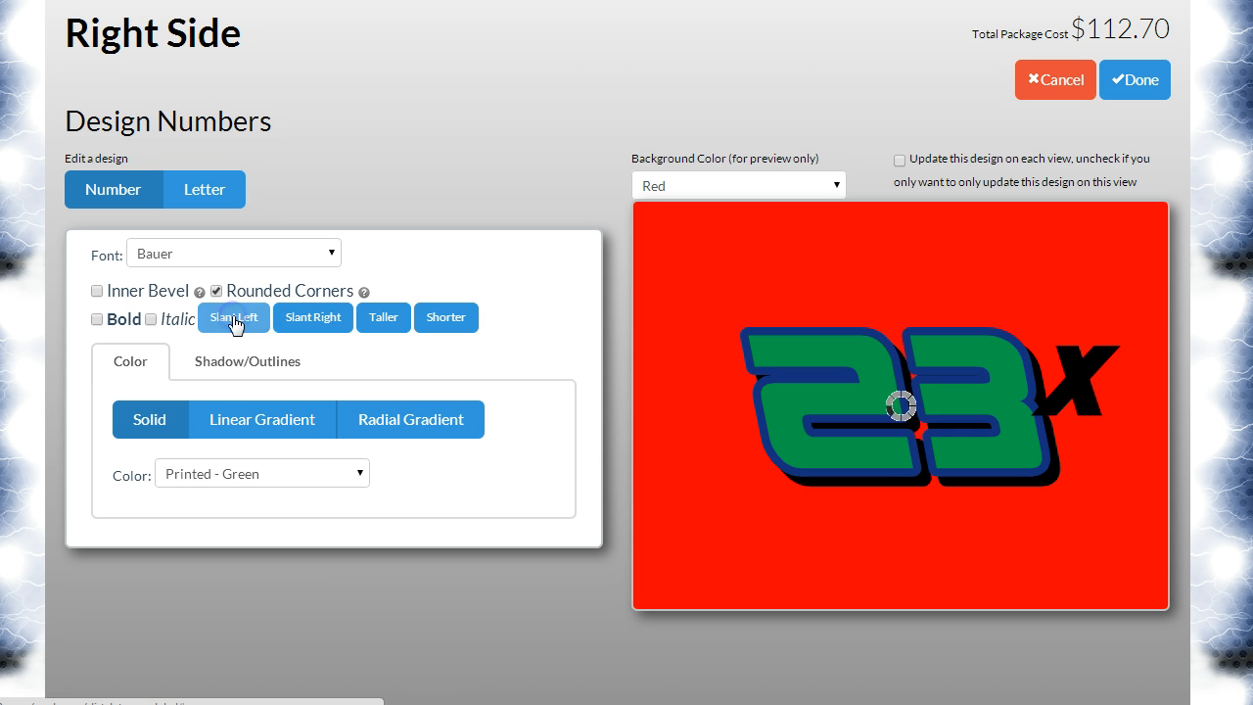
pyautogui.click(235, 319)
pyautogui.click(235, 319)
pyautogui.click(235, 319)
pyautogui.click(235, 319)
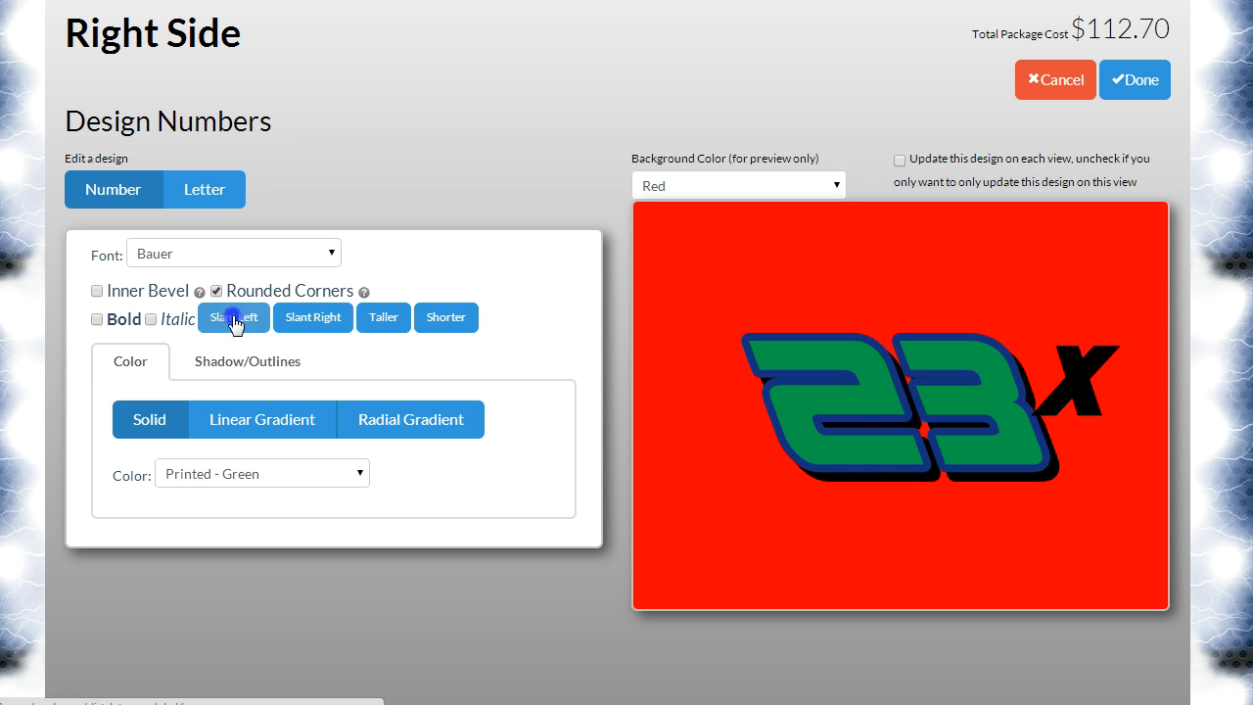
pyautogui.click(235, 319)
pyautogui.click(235, 319)
pyautogui.click(235, 319)
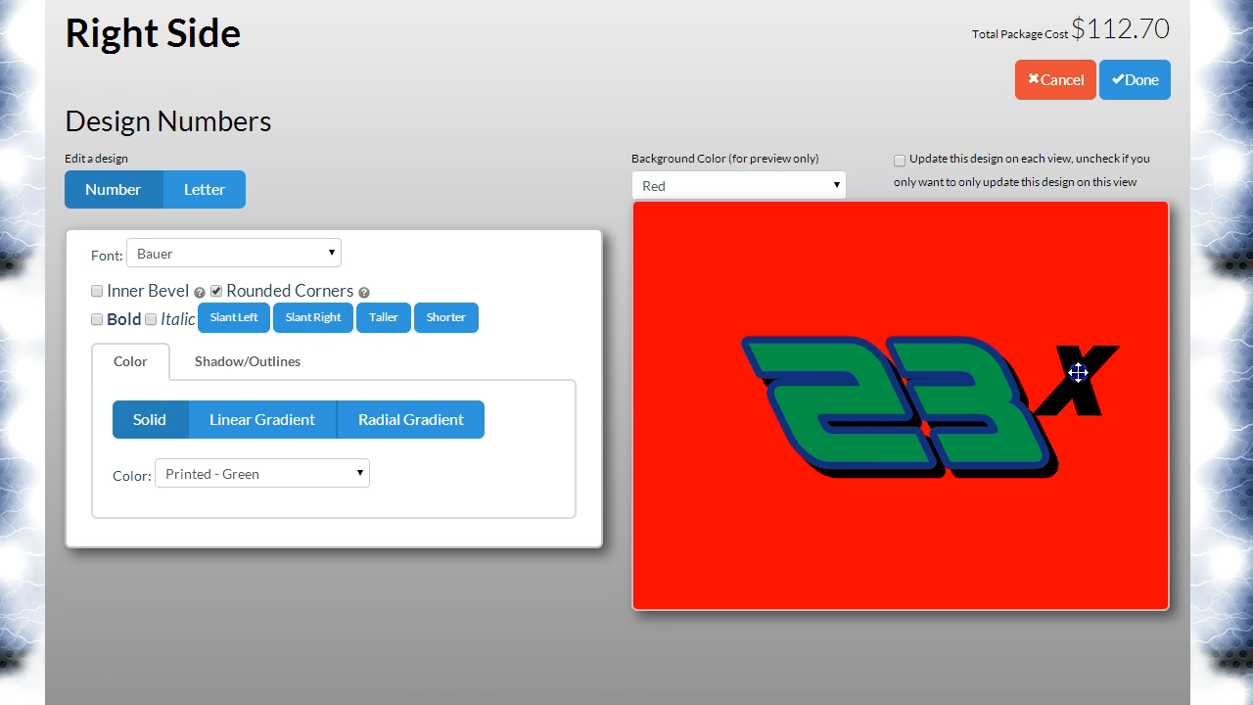
# Step: Move the letter X slightly clear of the 23 and slant it left until it leans the same way as the number
pyautogui.moveTo(1078, 372)
pyautogui.mouseDown()
pyautogui.moveTo(797, 425)
pyautogui.moveTo(699, 425)
pyautogui.moveTo(1079, 392)
pyautogui.moveTo(1092, 365)
pyautogui.mouseUp()
pyautogui.click(209, 187)
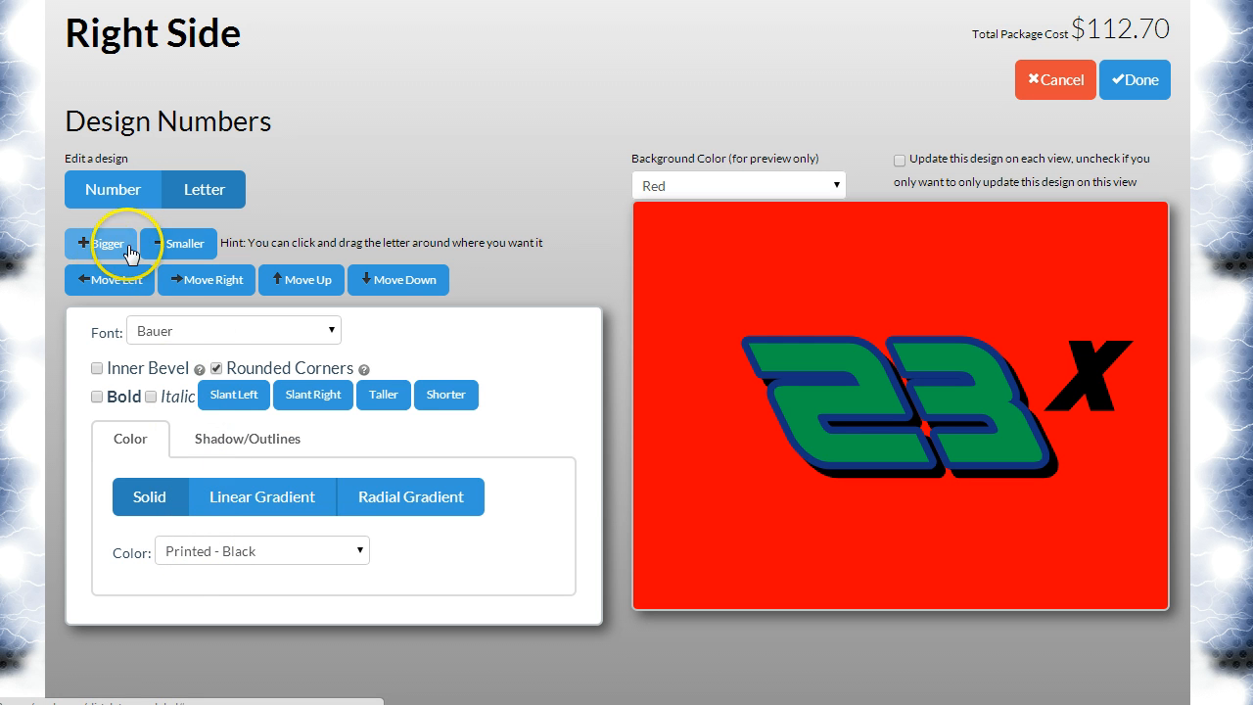
pyautogui.click(235, 395)
pyautogui.click(241, 401)
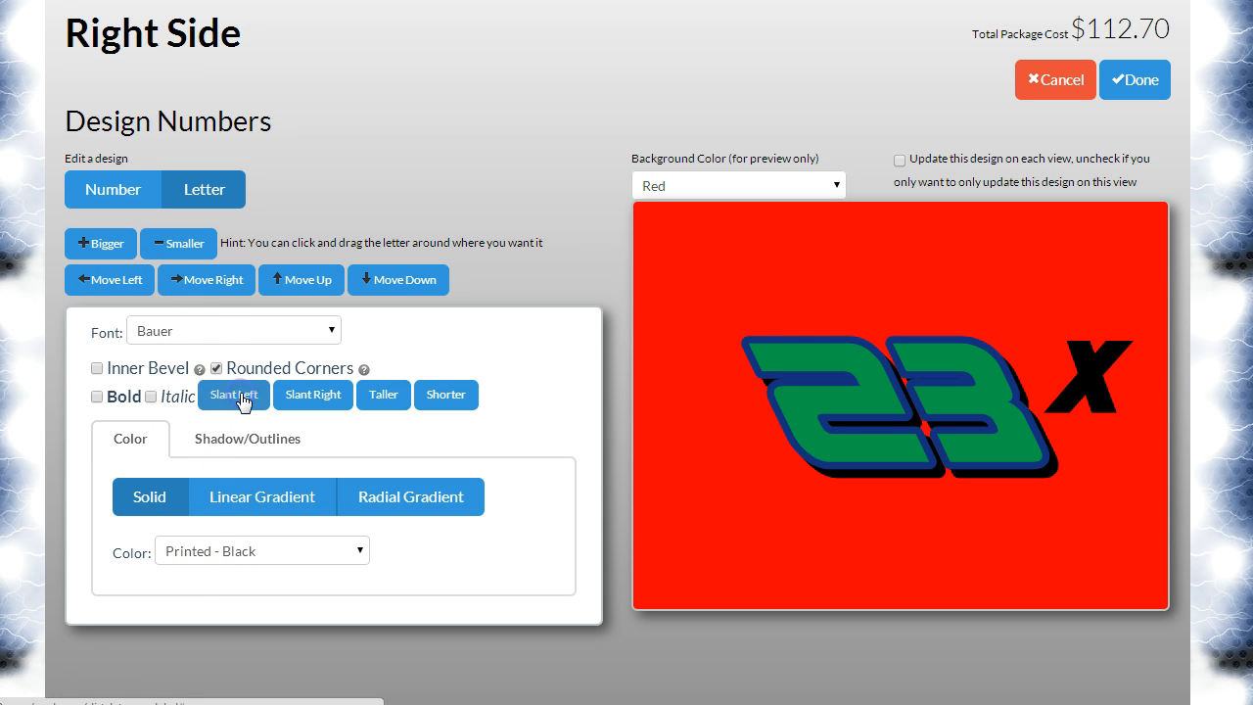
pyautogui.click(241, 401)
pyautogui.click(241, 401)
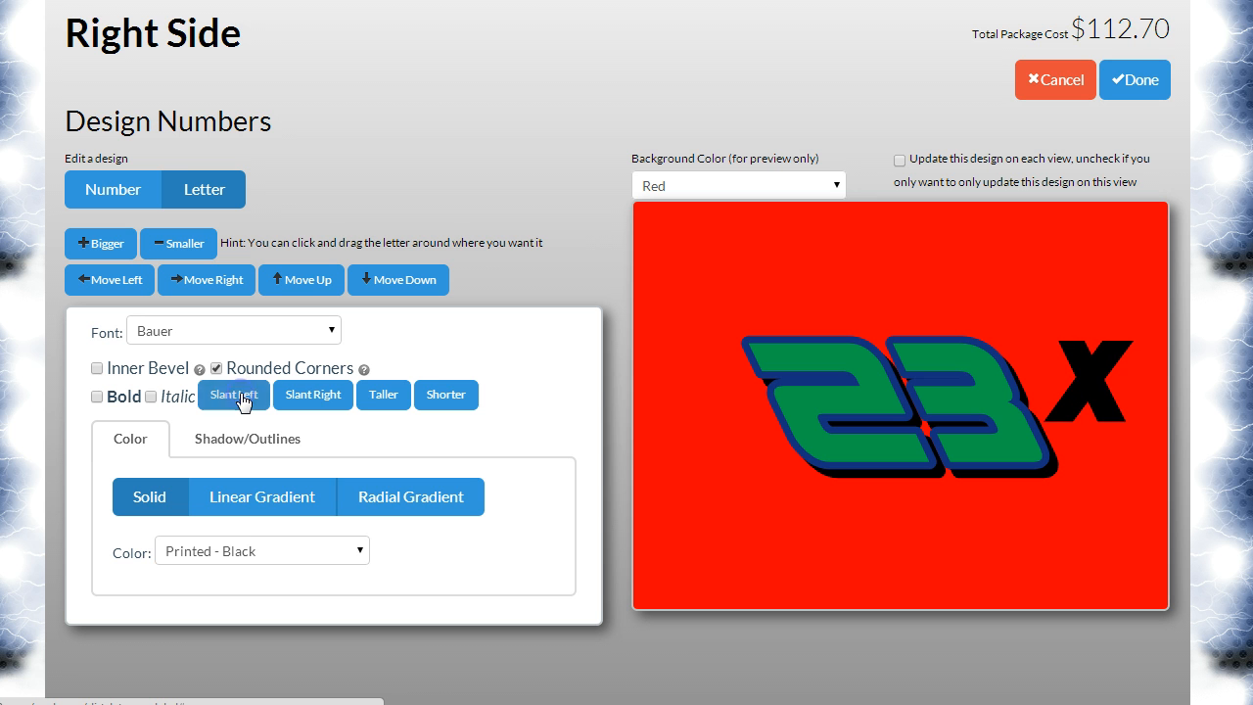
pyautogui.click(240, 401)
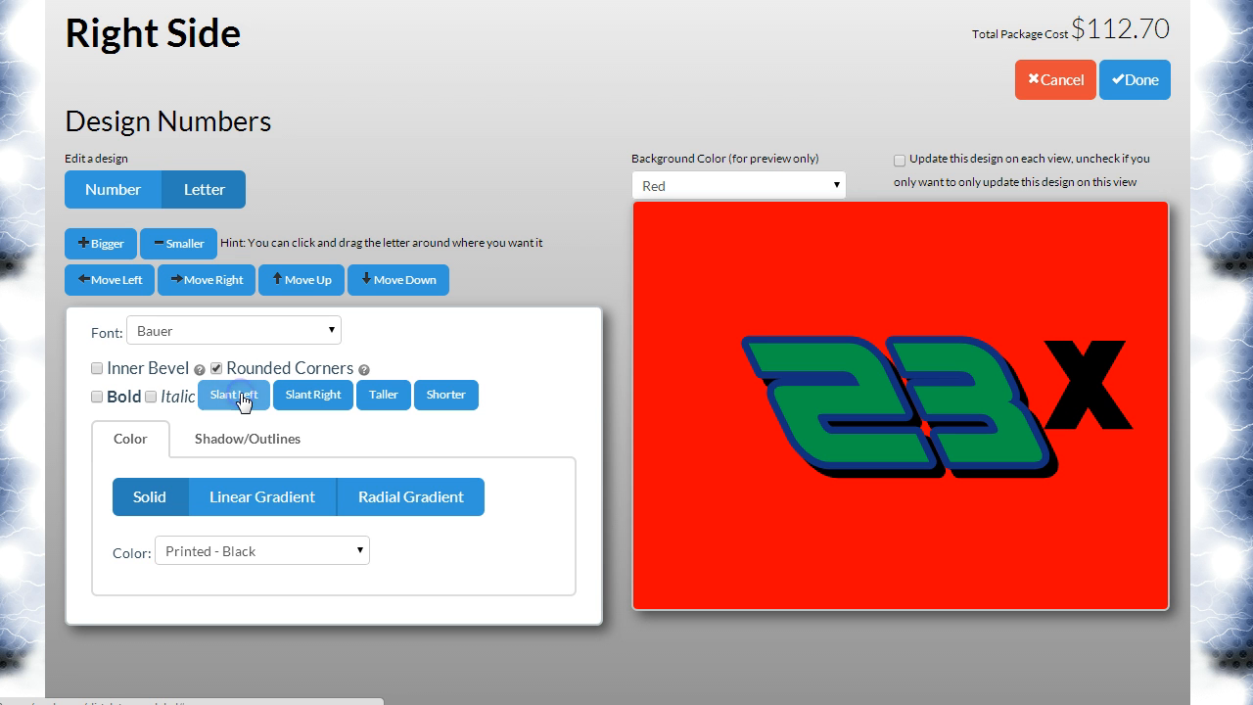
pyautogui.click(241, 401)
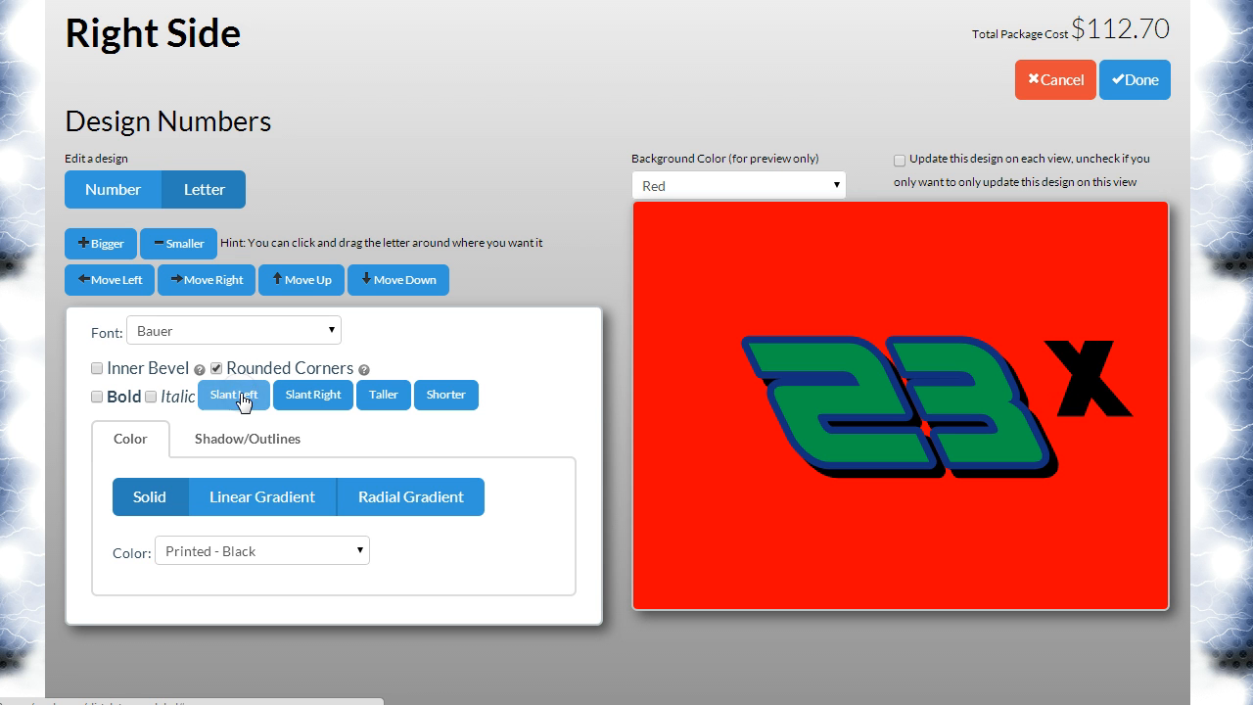
pyautogui.click(240, 401)
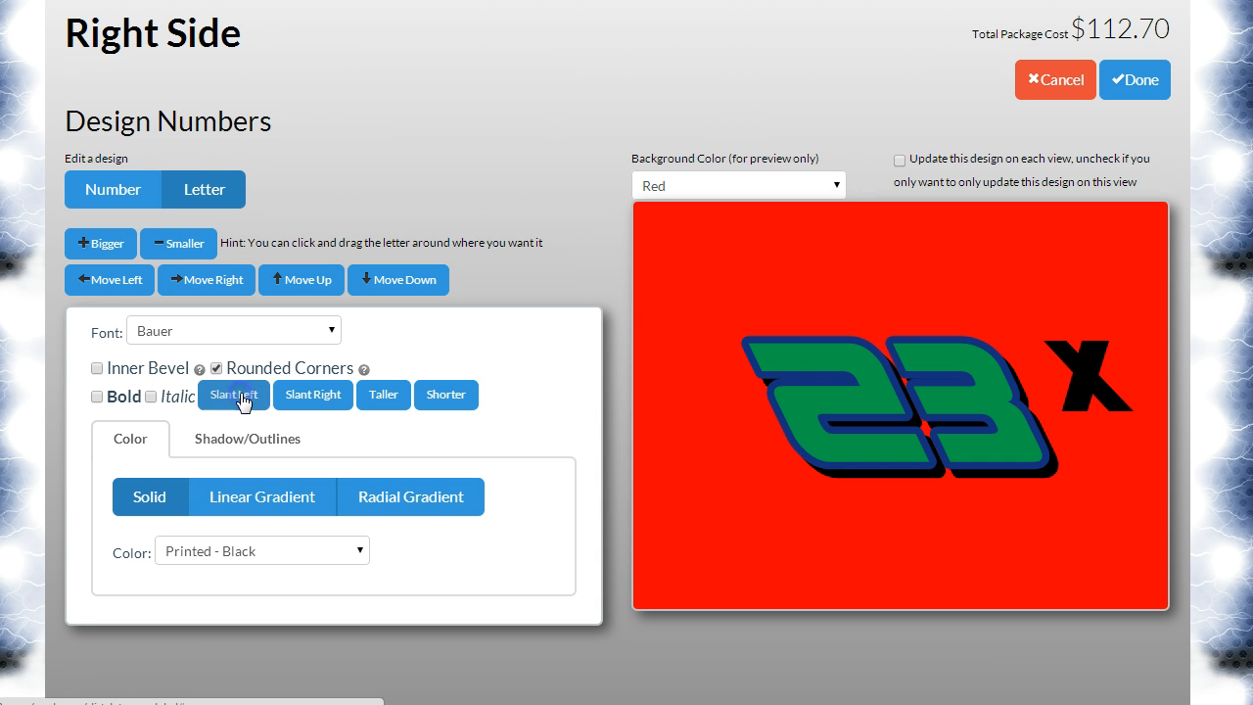
pyautogui.click(241, 399)
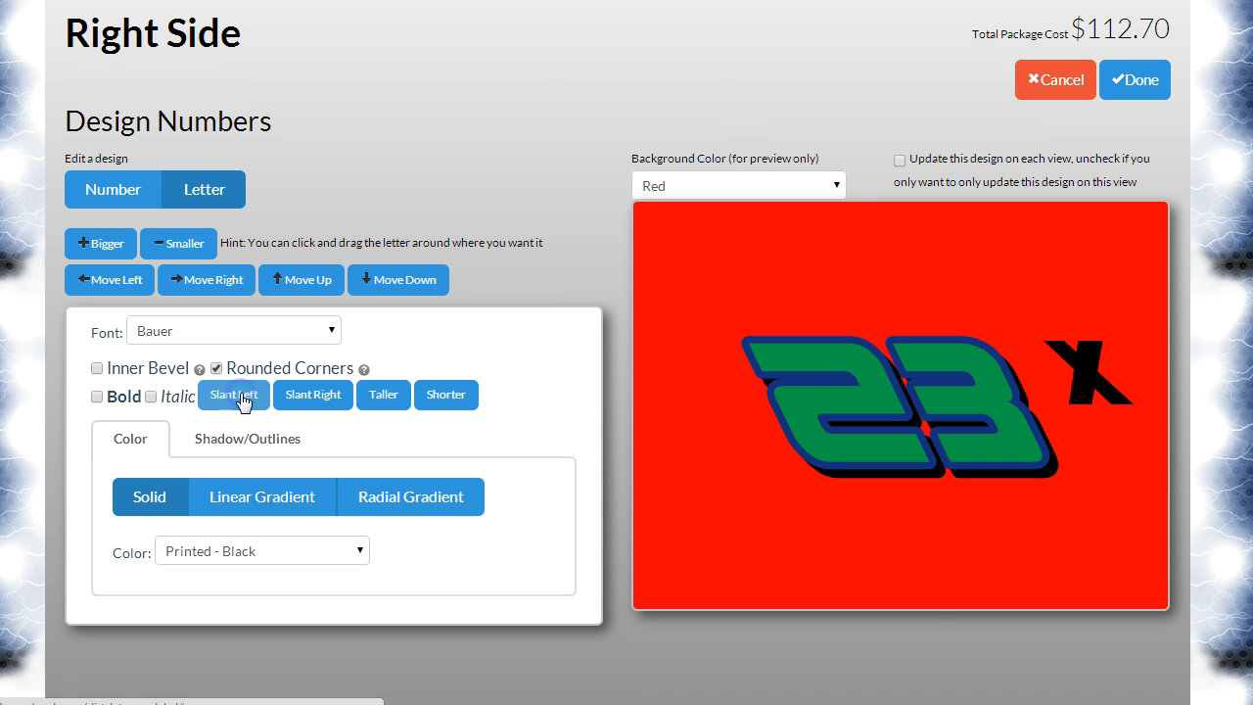
# Step: Move the letter X close against the upper right end of the 23 and save the right side's design
pyautogui.moveTo(1053, 372); pyautogui.dragTo(1060, 373)
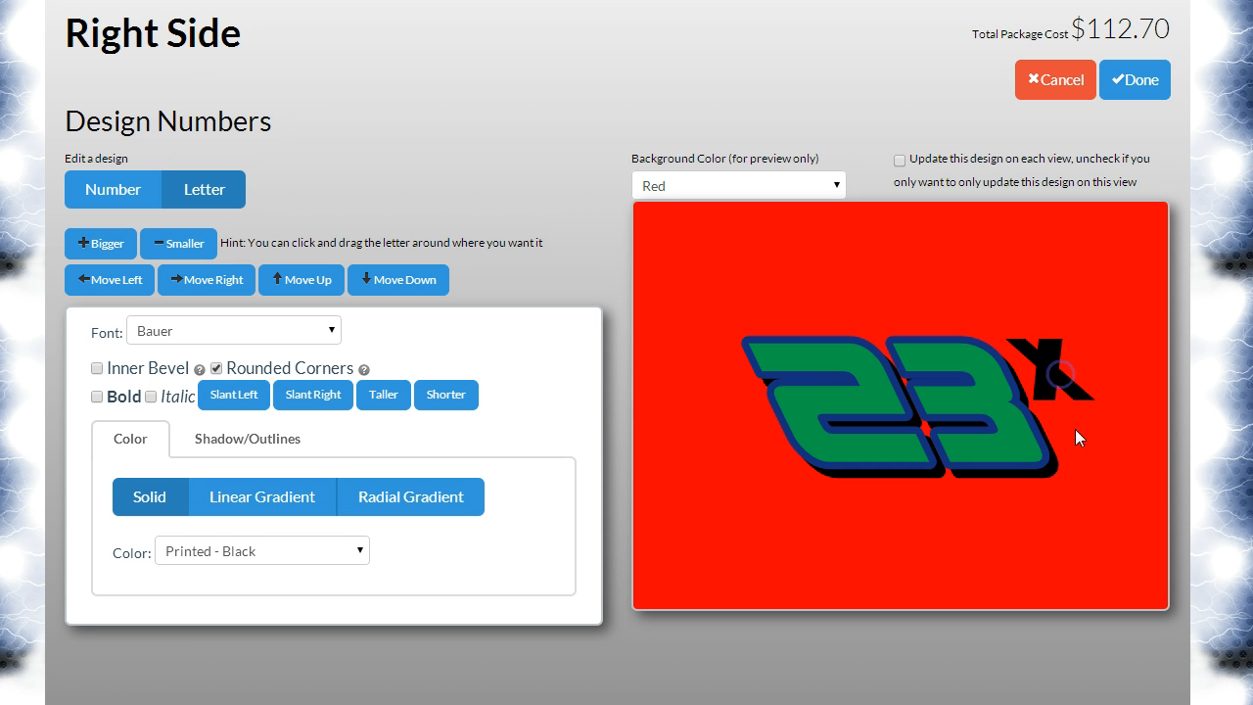
pyautogui.click(1143, 79)
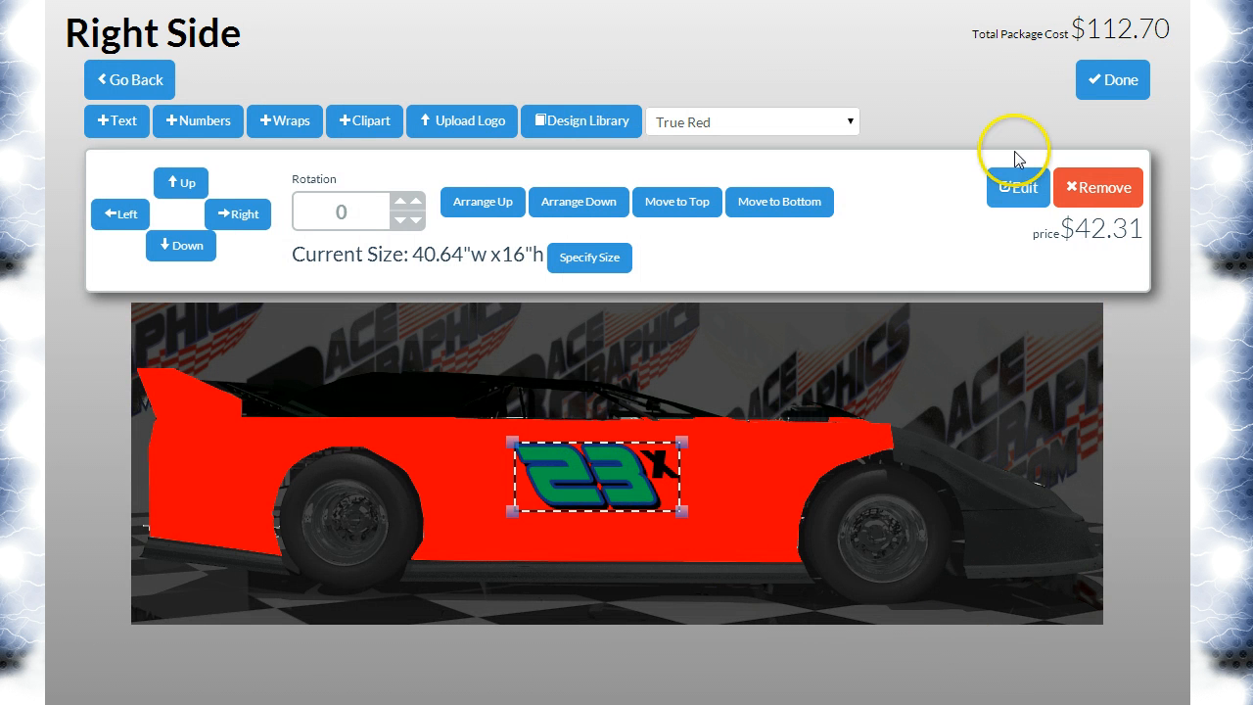
pyautogui.click(1121, 82)
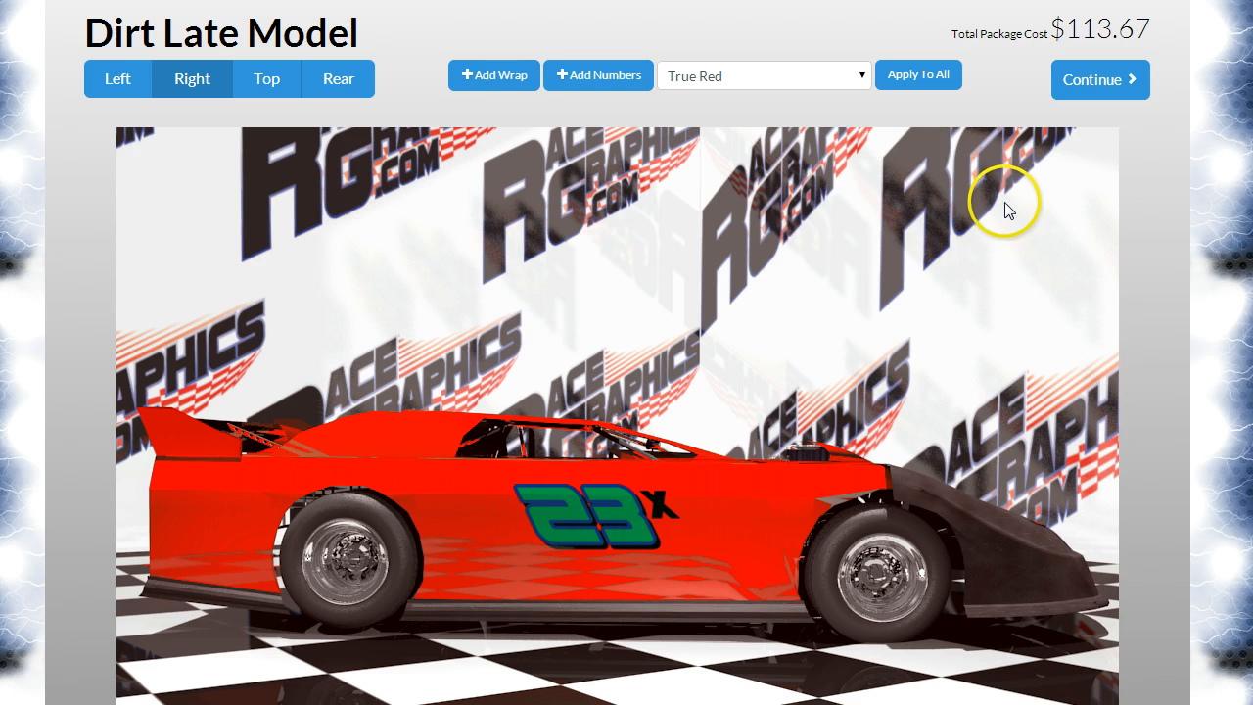
# Step: Check the left and top views, and add the left-slanted 23X from the Design Library to the roof
pyautogui.click(128, 78)
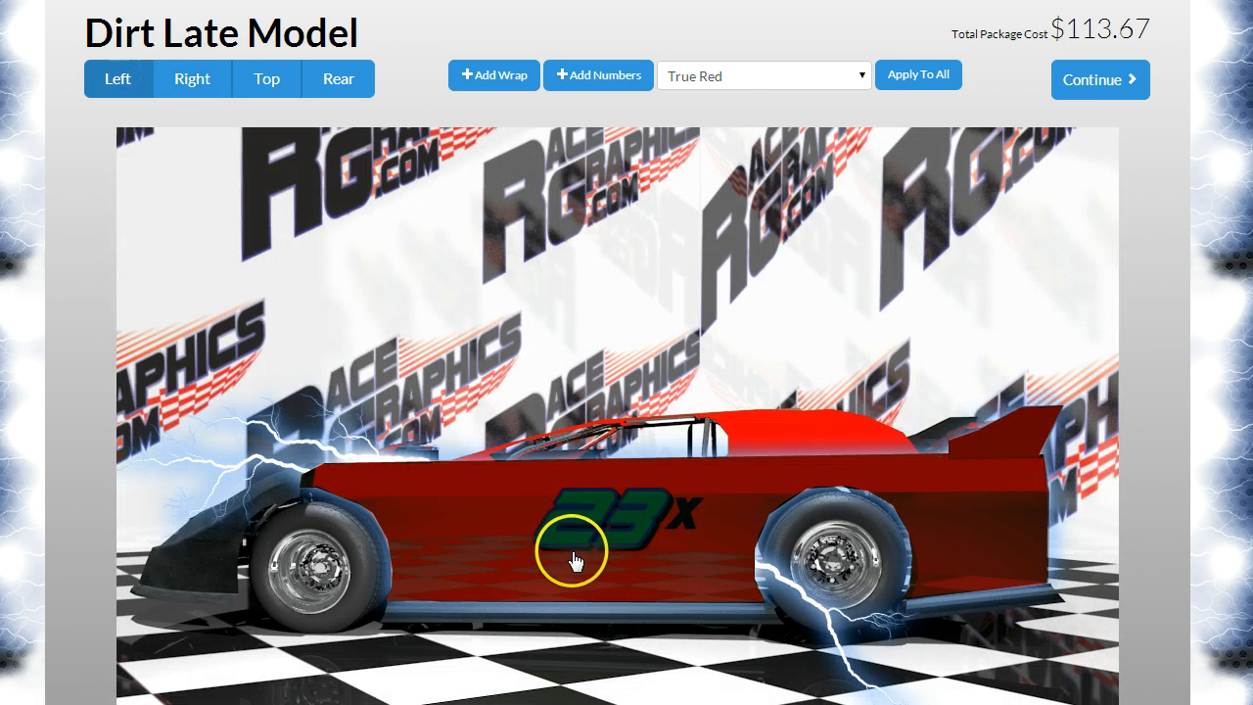
pyautogui.click(266, 87)
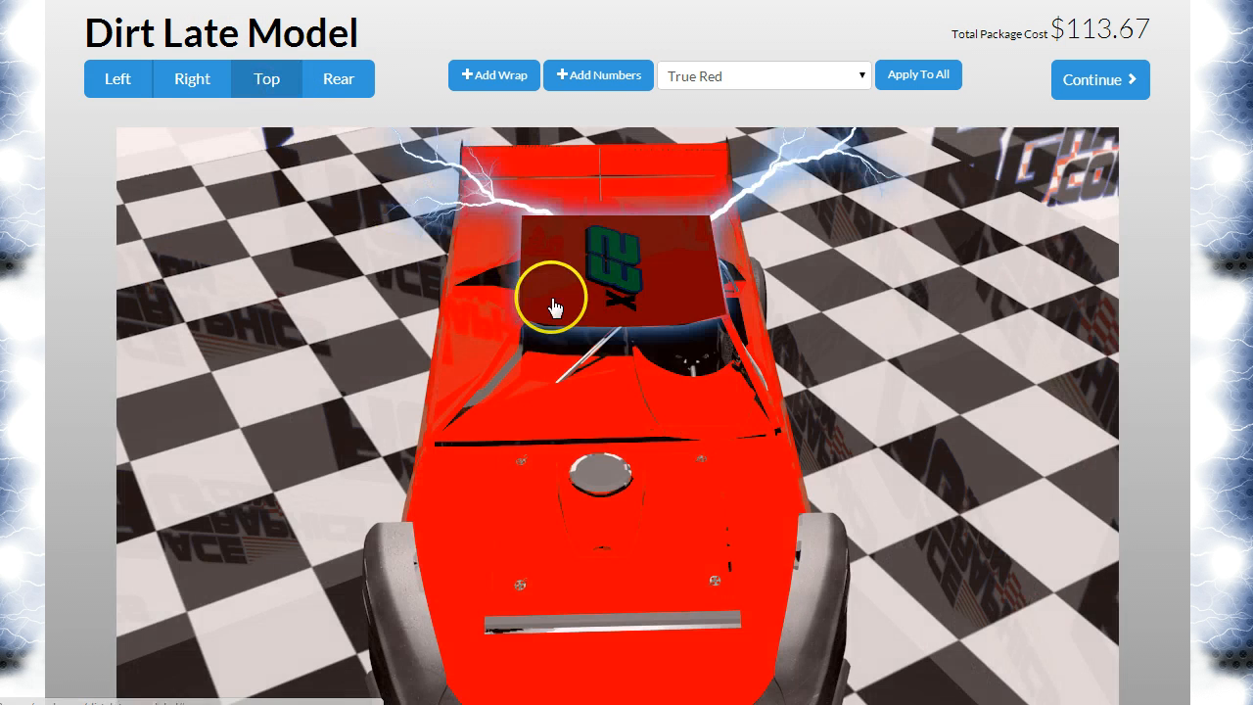
pyautogui.click(645, 277)
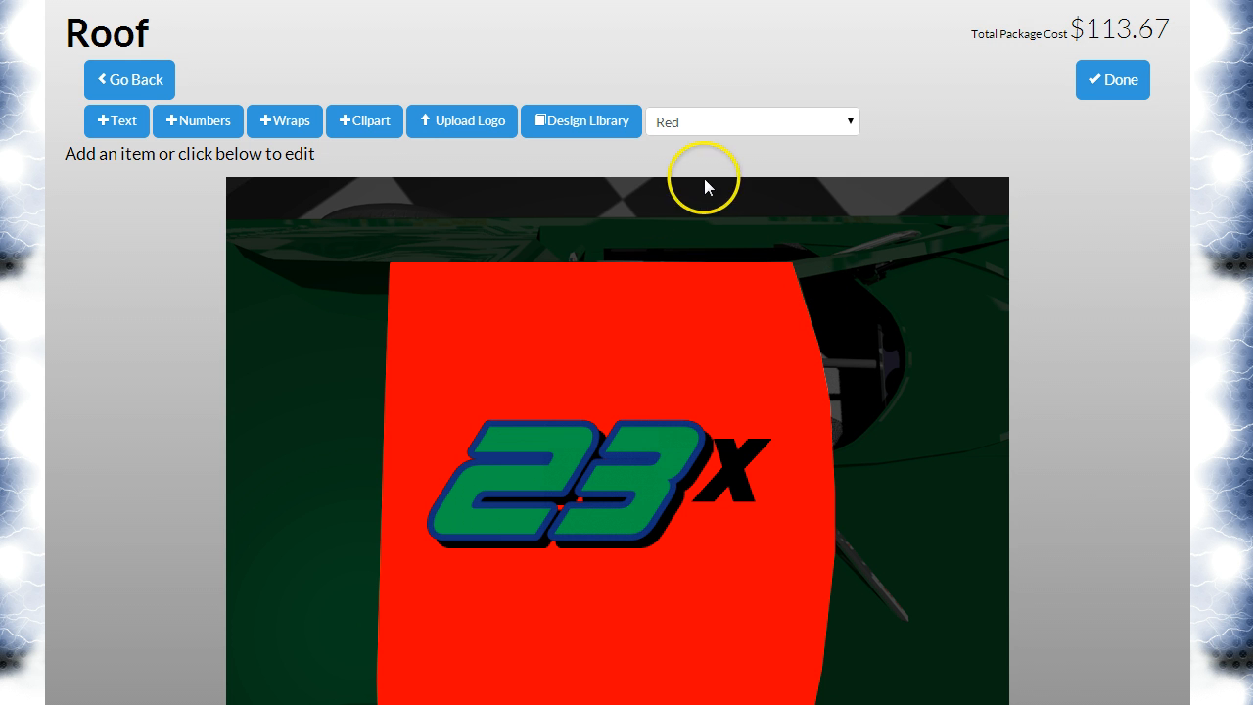
pyautogui.click(564, 131)
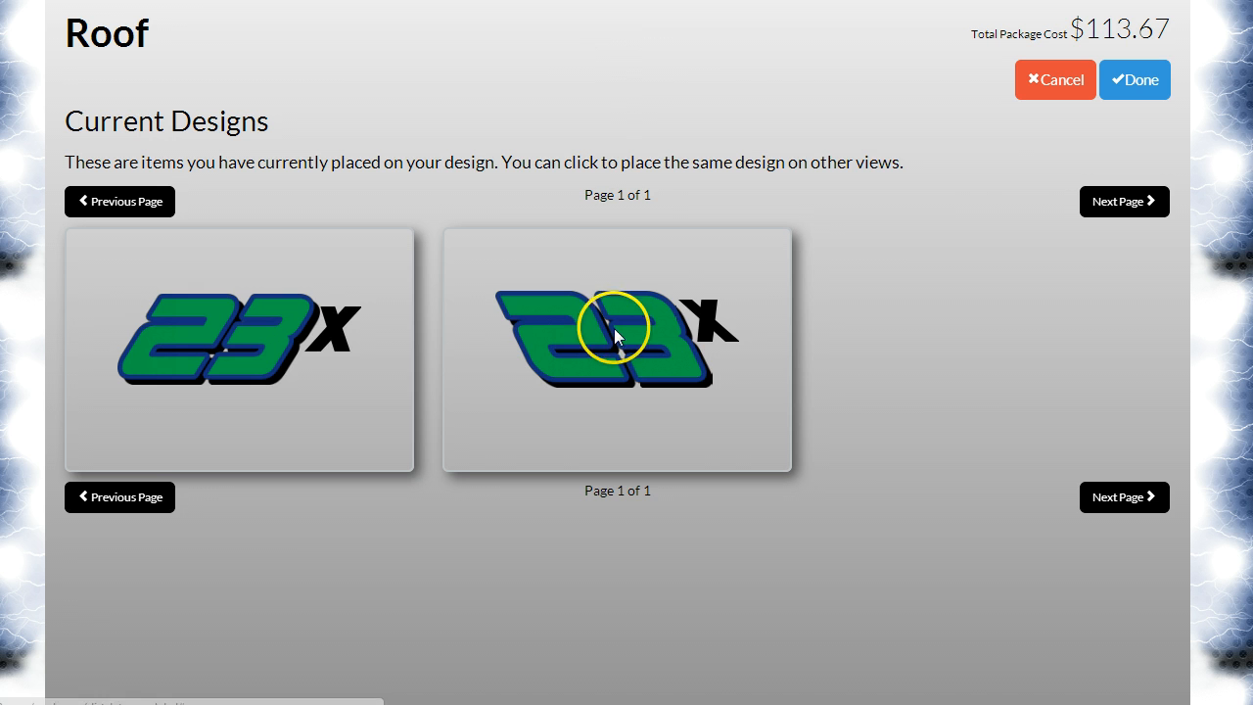
pyautogui.click(614, 336)
pyautogui.click(1133, 79)
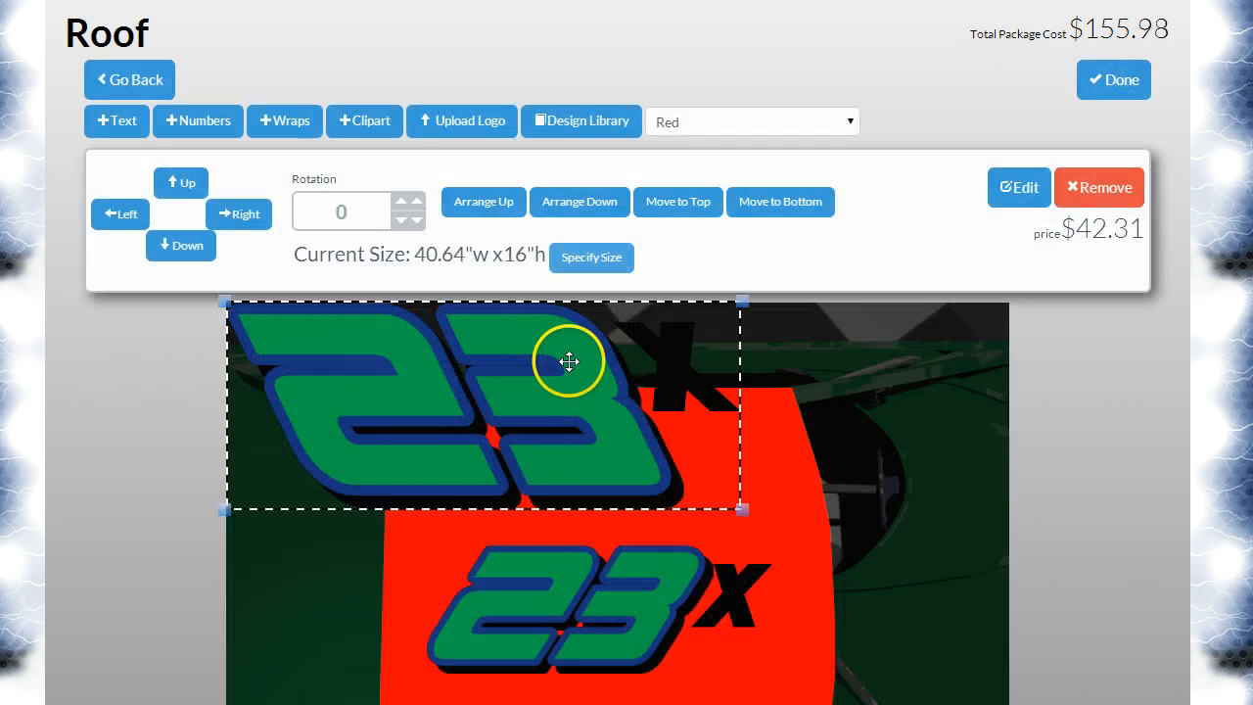
# Step: Replace the roof's original 23X with the newly added one, shrunk to fit and placed near the roof's center, and save the roof
pyautogui.moveTo(512, 366); pyautogui.dragTo(607, 504)
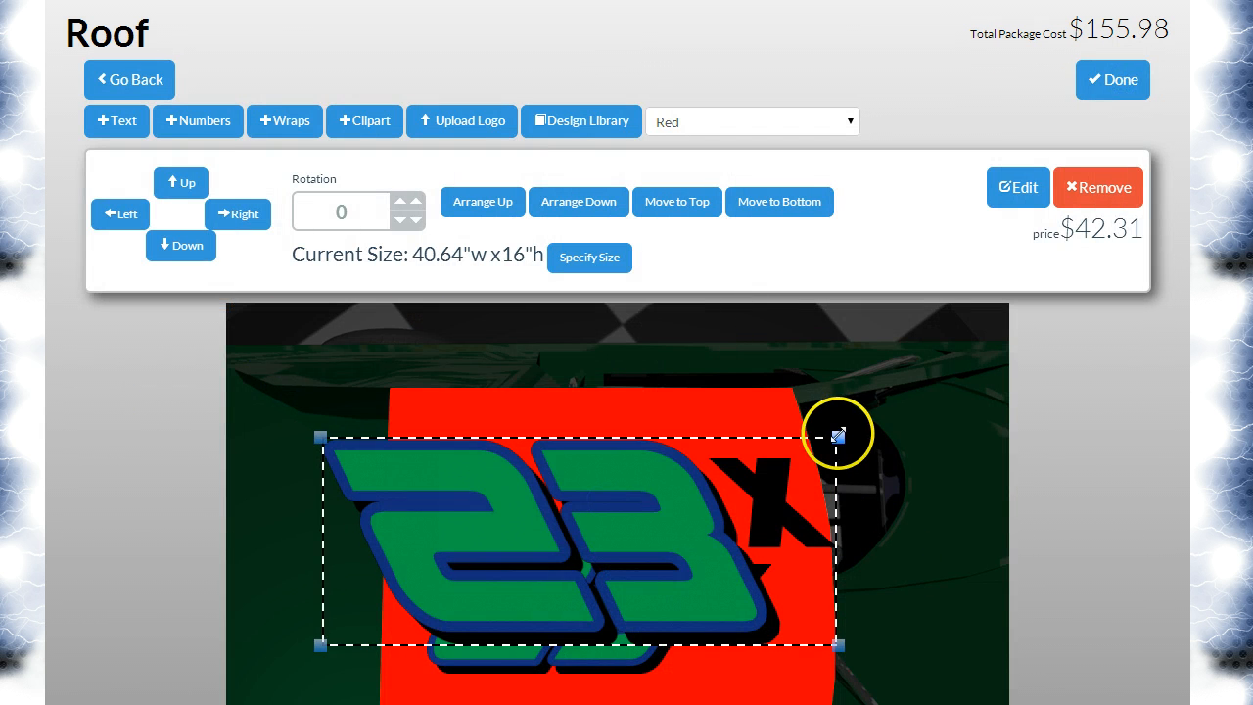
pyautogui.moveTo(838, 435); pyautogui.dragTo(686, 457)
pyautogui.moveTo(591, 509); pyautogui.dragTo(601, 581)
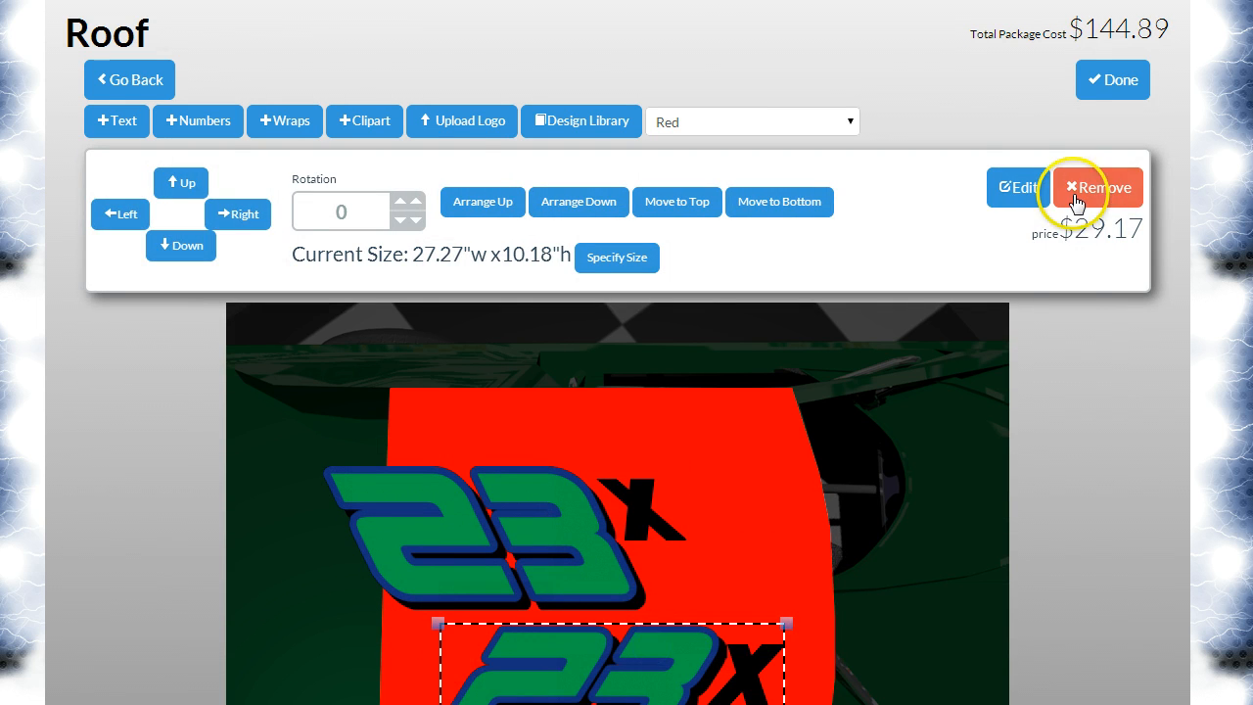
pyautogui.click(1076, 201)
pyautogui.moveTo(515, 428); pyautogui.dragTo(614, 508)
pyautogui.click(1116, 78)
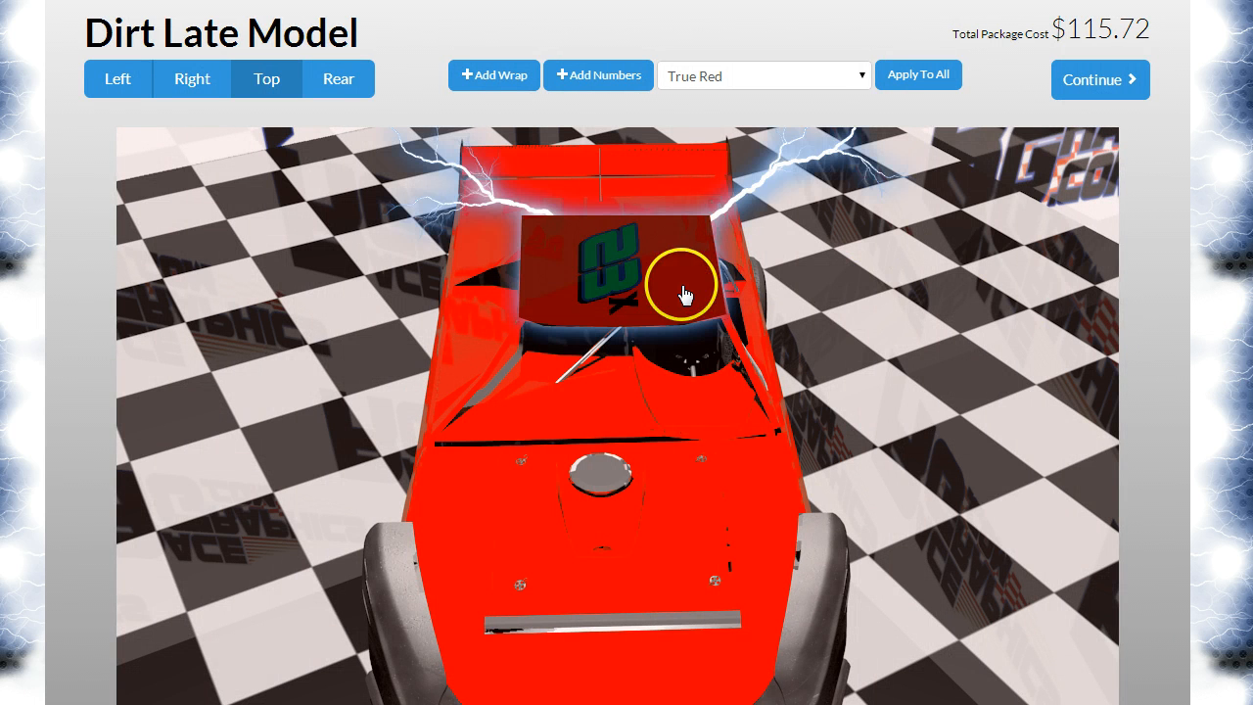
# Step: Check the car's right and left views and continue to the proof of the whole design
pyautogui.click(198, 78)
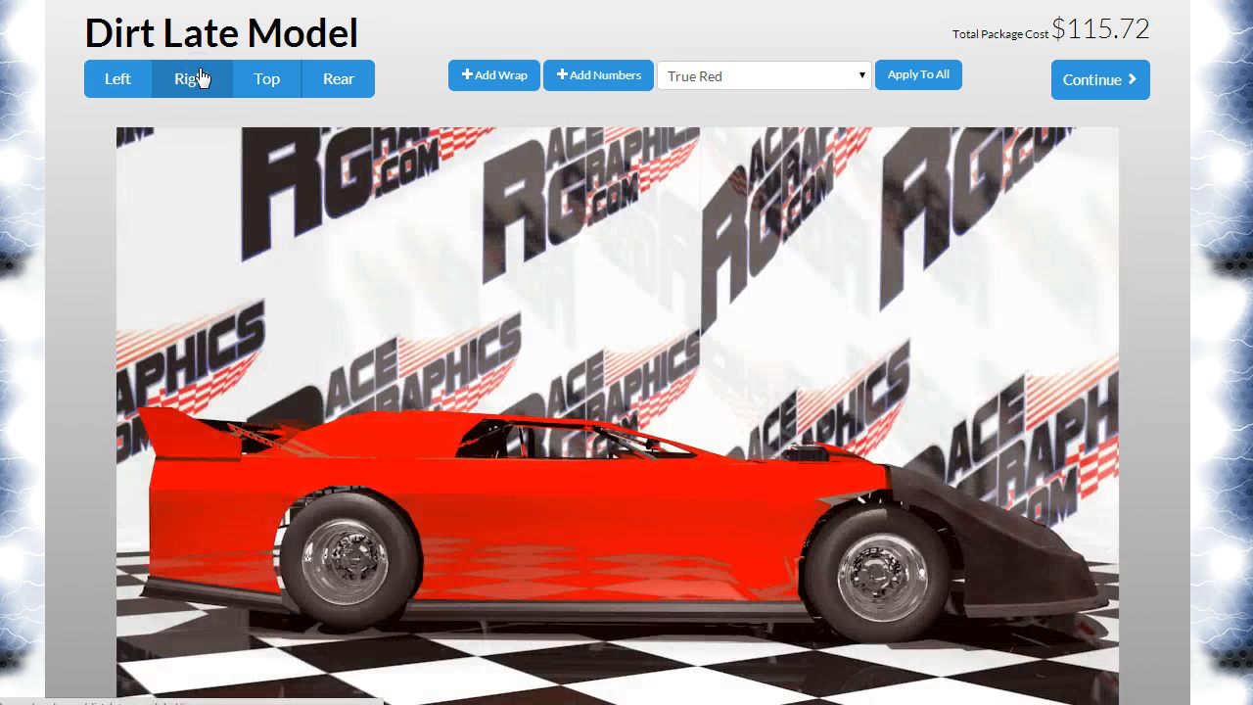
pyautogui.click(95, 88)
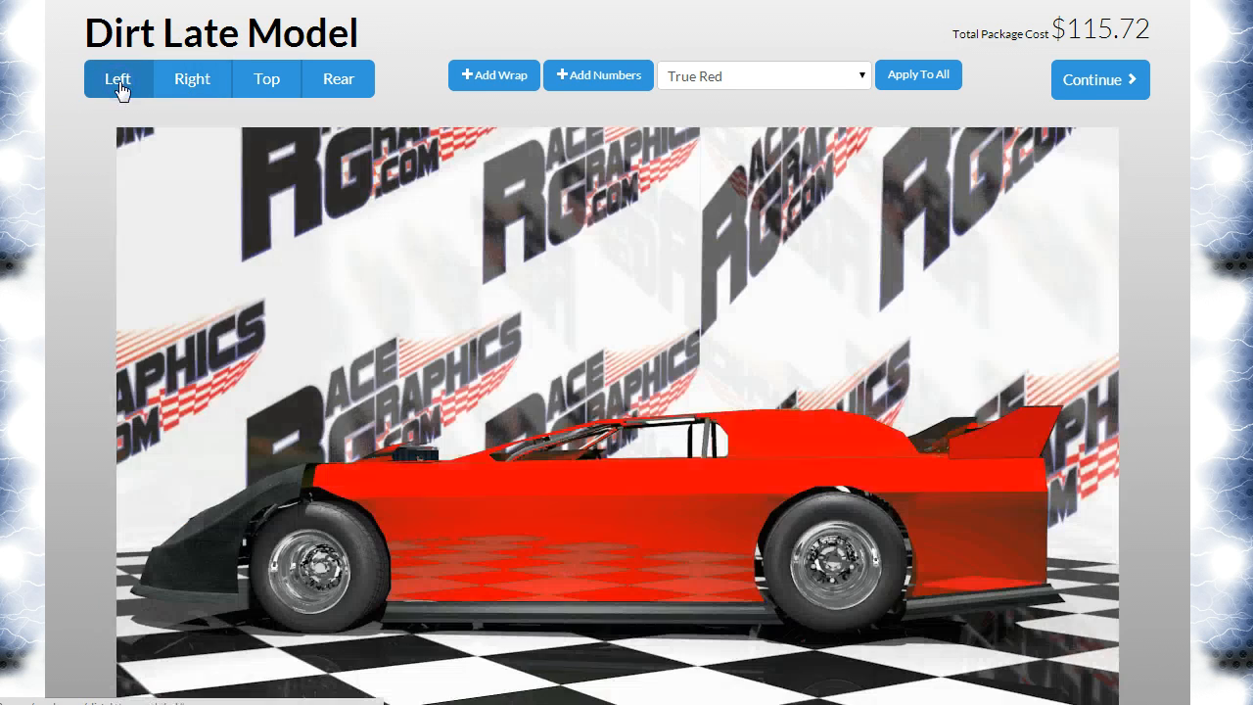
pyautogui.click(1100, 80)
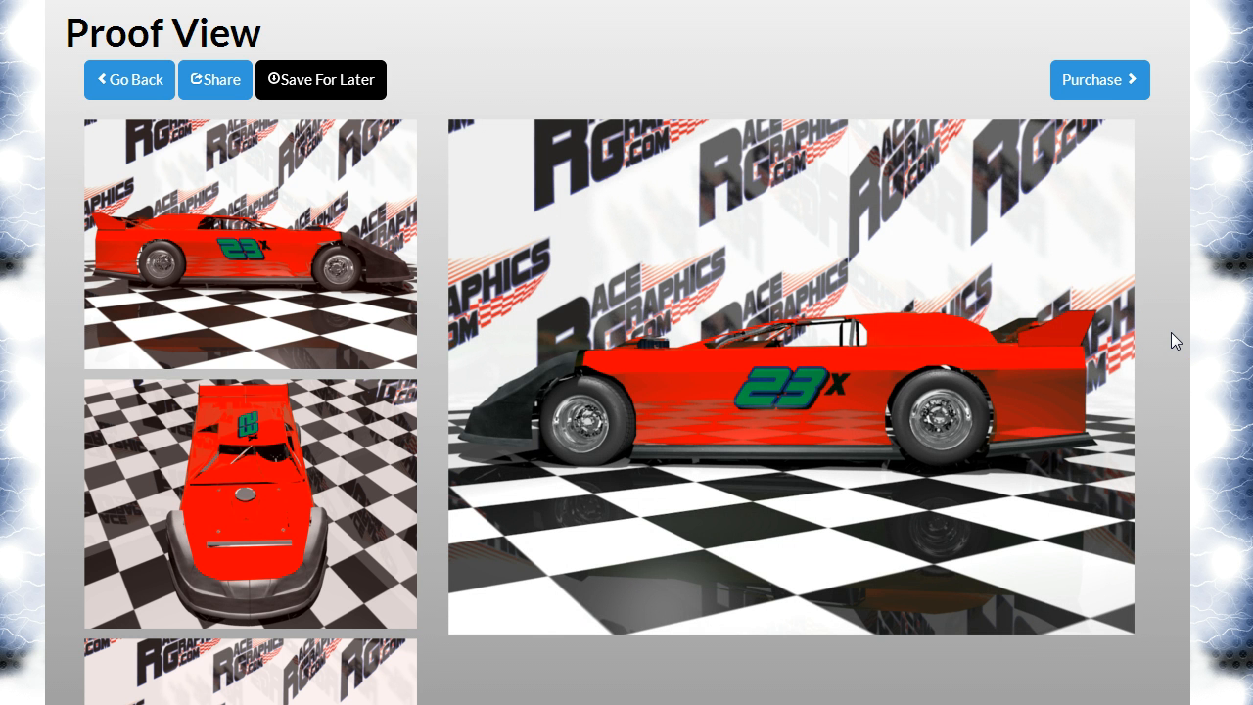
# Step: Proceed from the proof to the purchase page and check which car locations each 23X decal is listed for
pyautogui.click(1122, 81)
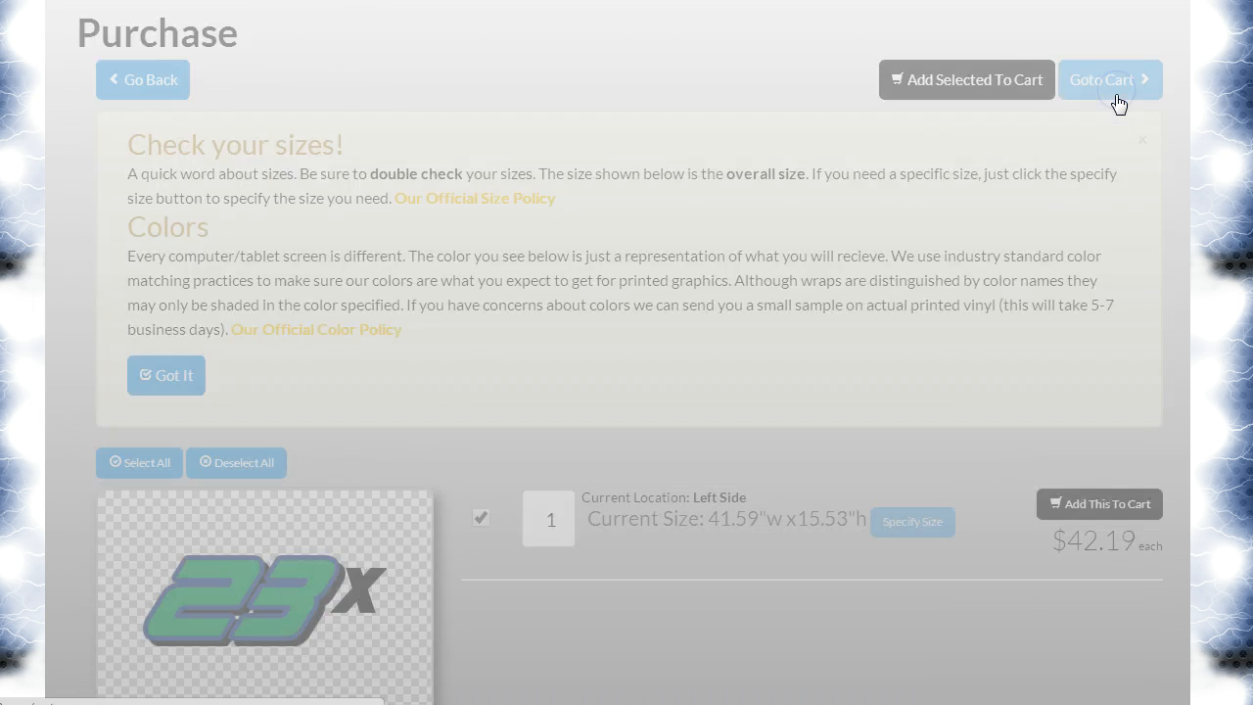
pyautogui.scroll(-3, 1026, 238)
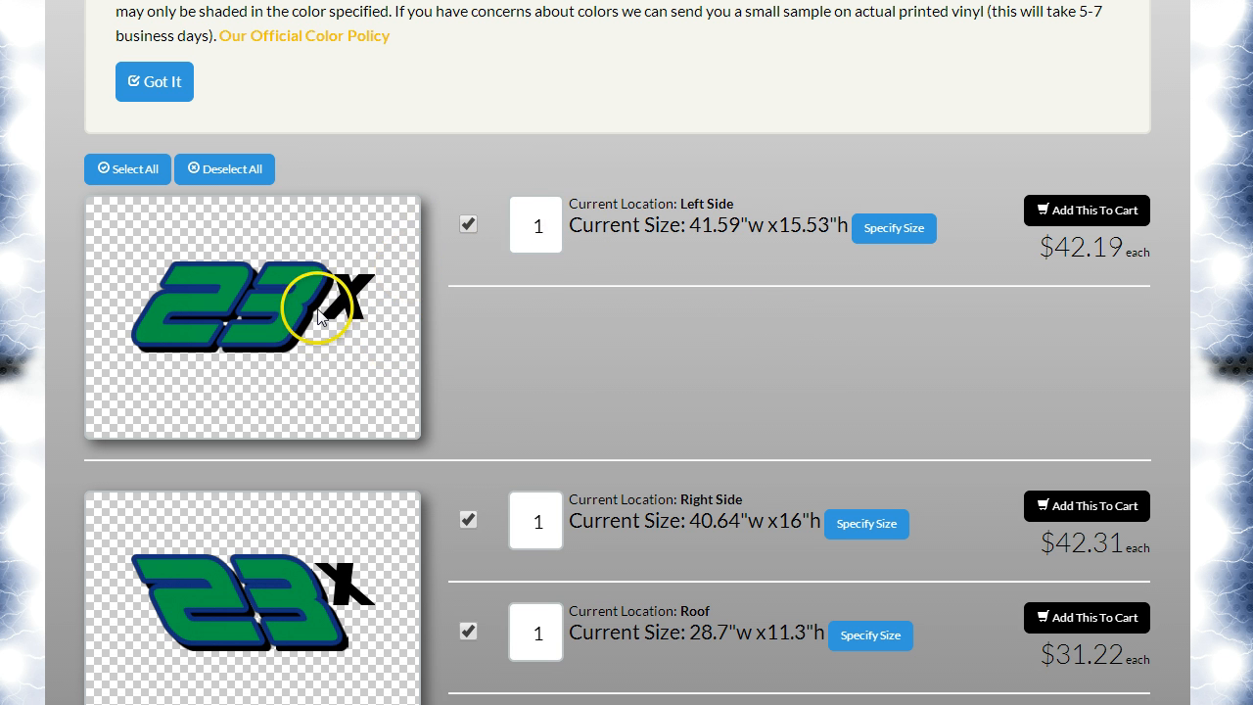
pyautogui.moveTo(680, 204); pyautogui.dragTo(735, 203)
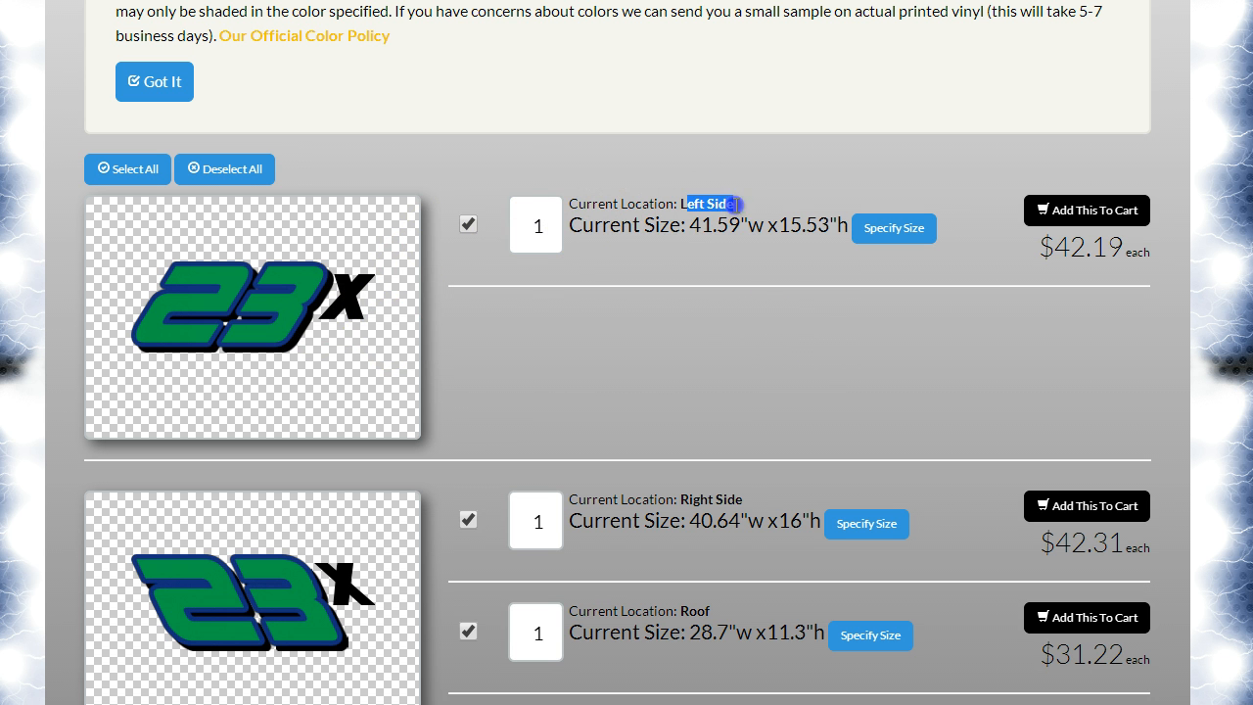
pyautogui.click(714, 255)
pyautogui.scroll(-3, 708, 253)
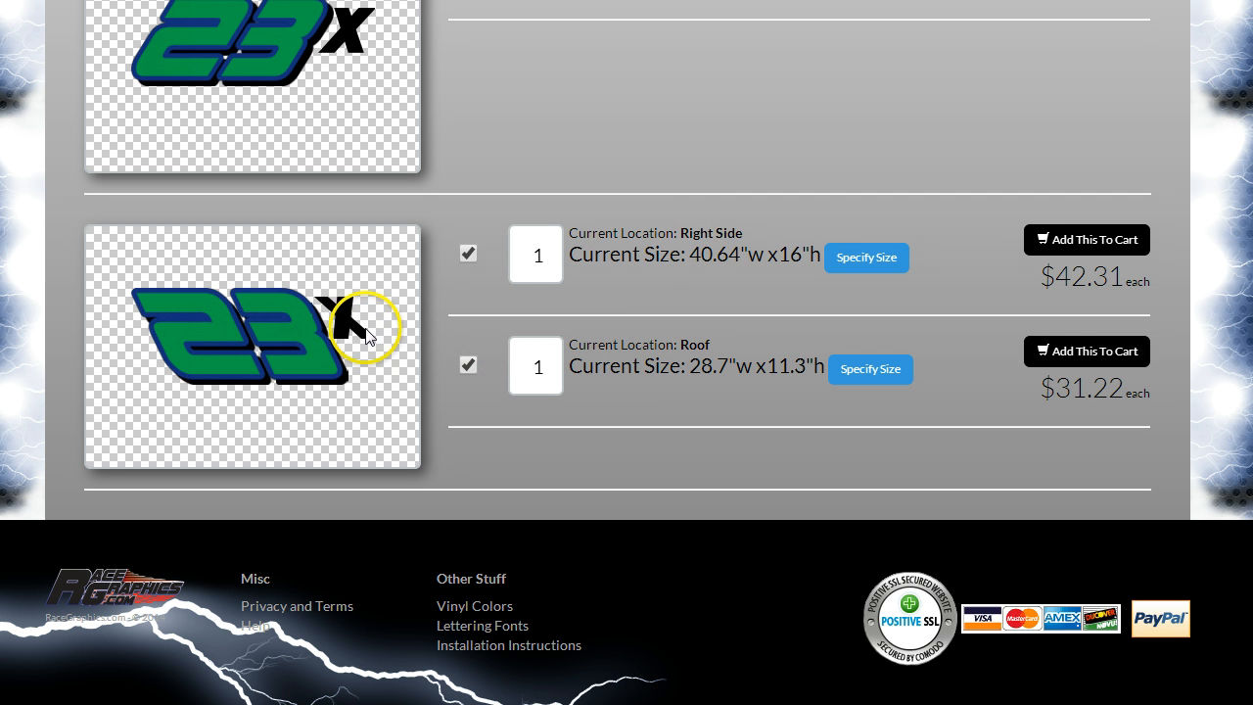
pyautogui.moveTo(683, 232); pyautogui.dragTo(736, 232)
pyautogui.moveTo(710, 347); pyautogui.dragTo(674, 348)
pyautogui.click(719, 323)
pyautogui.scroll(2, 741, 321)
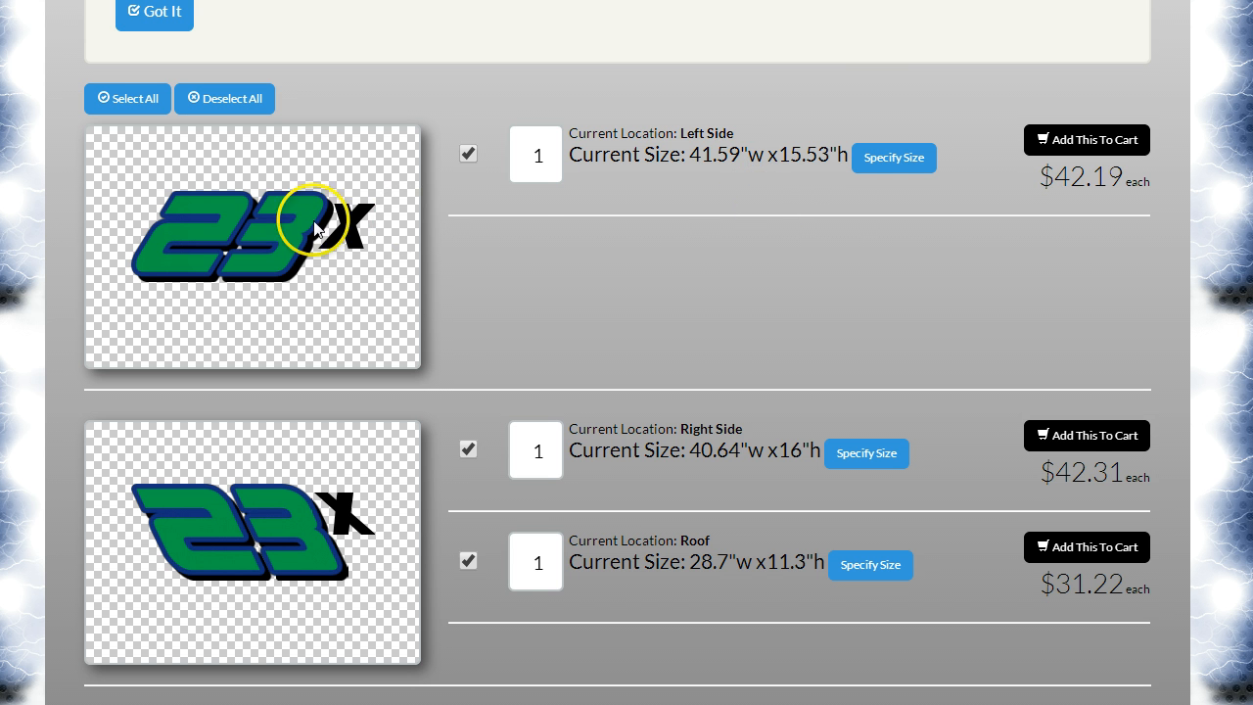
# Step: Open the custom size entry for the left side decal and examine its width and height fields and the production note
pyautogui.click(876, 155)
pyautogui.moveTo(758, 232); pyautogui.dragTo(686, 220)
pyautogui.moveTo(869, 218); pyautogui.dragTo(812, 224)
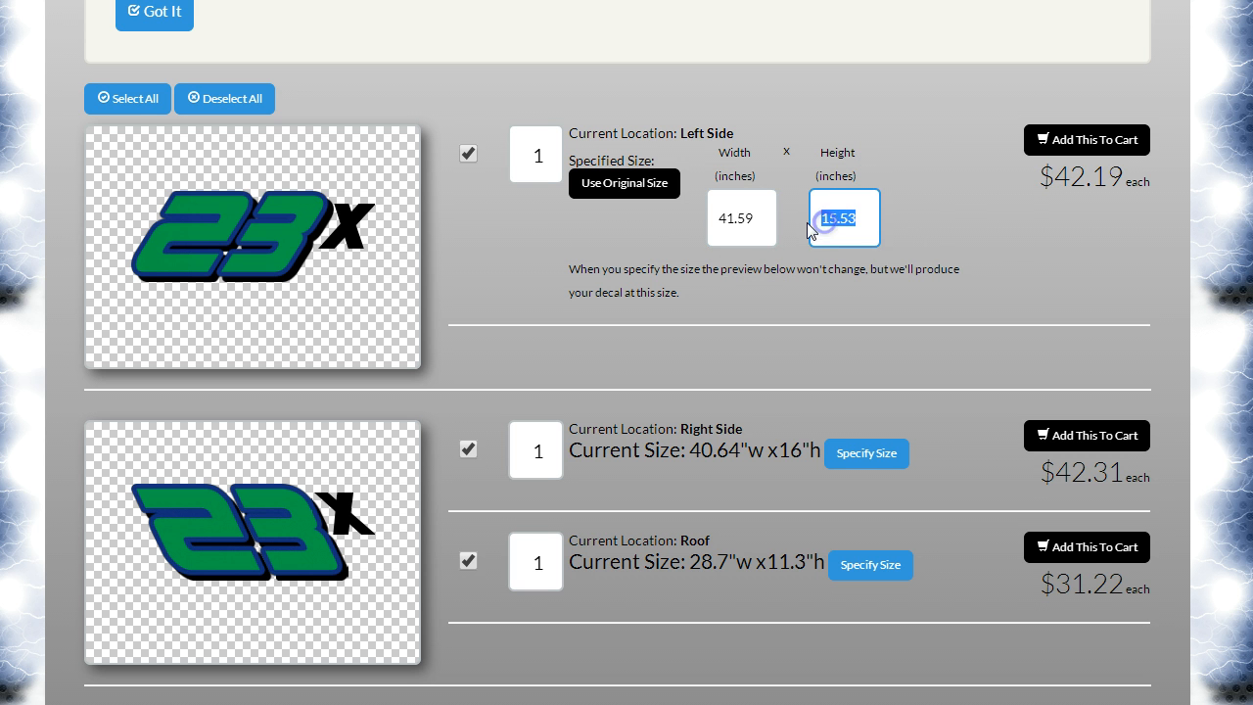
pyautogui.moveTo(383, 249); pyautogui.dragTo(142, 248)
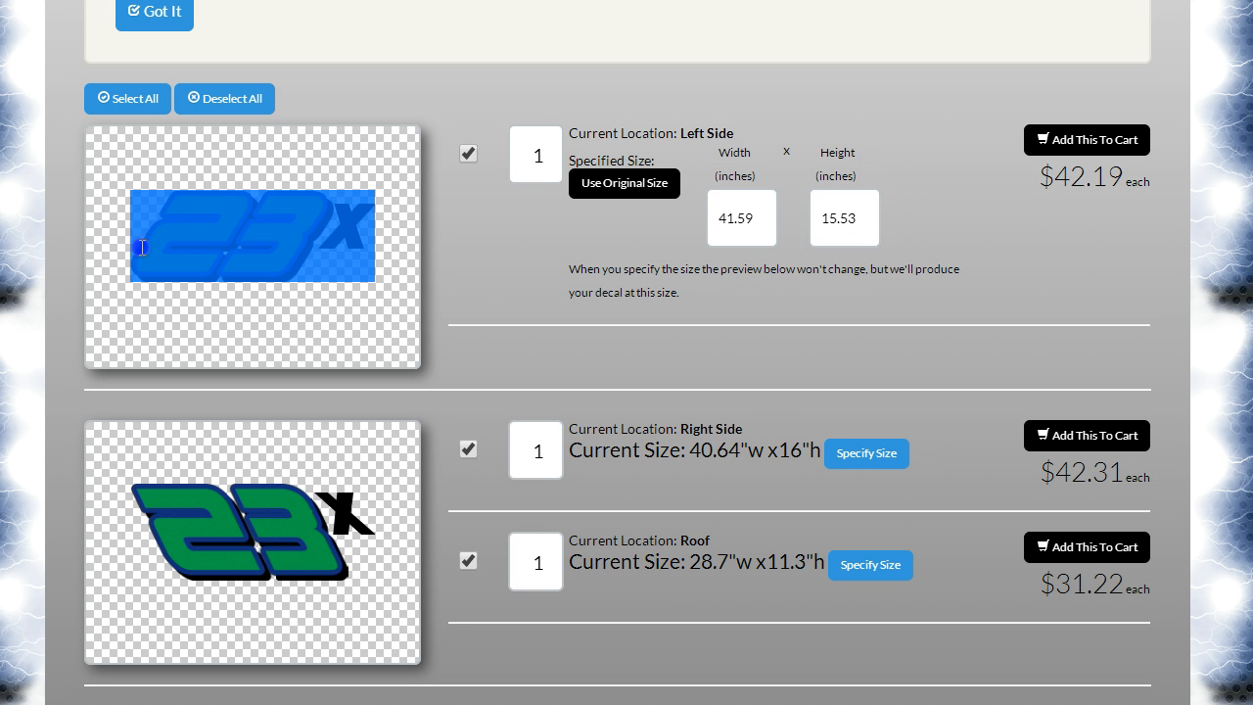
pyautogui.click(921, 268)
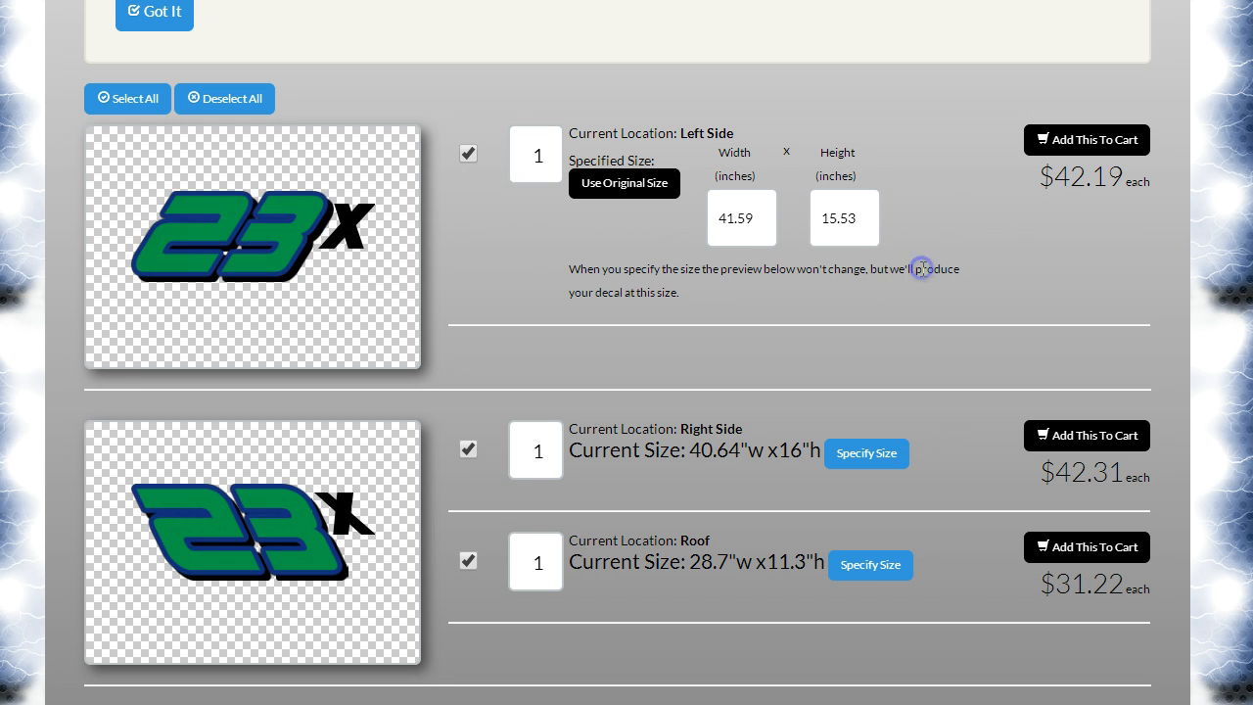
pyautogui.moveTo(867, 229); pyautogui.dragTo(671, 224)
pyautogui.click(973, 215)
pyautogui.scroll(-2, 871, 329)
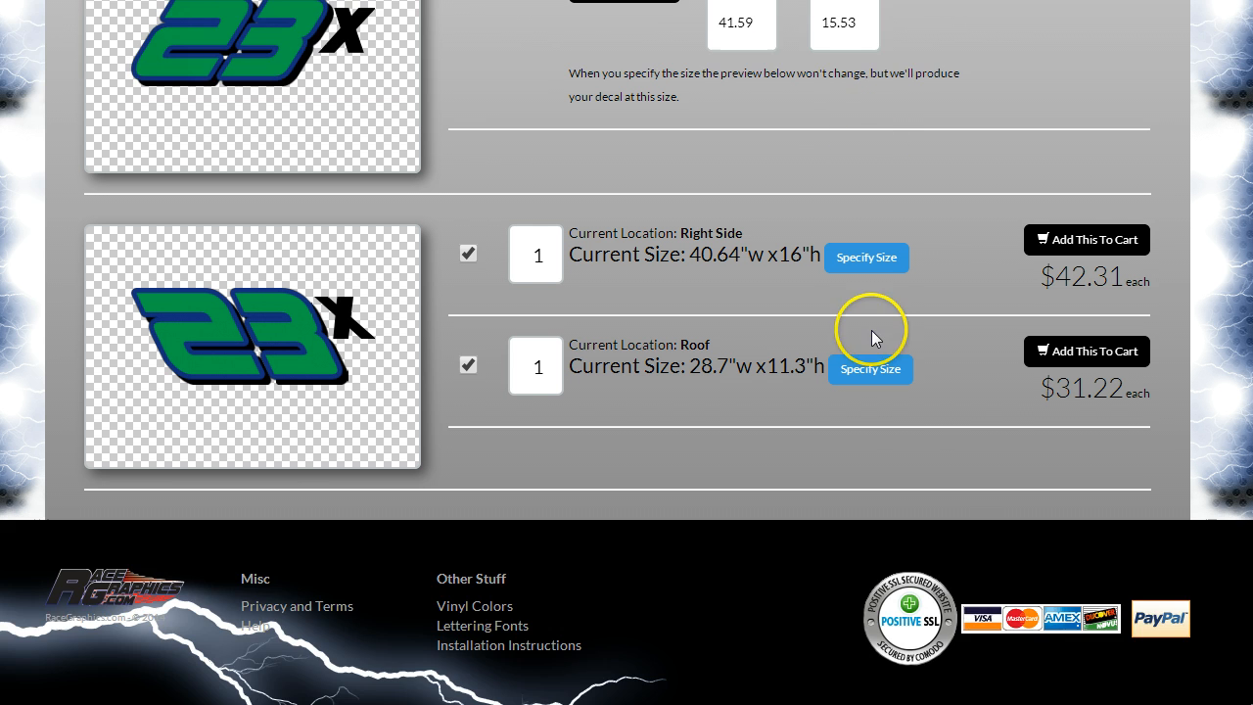
# Step: Compare the left side decal's overall width and height with its preview, and check the prices of all three decals
pyautogui.scroll(3, 889, 395)
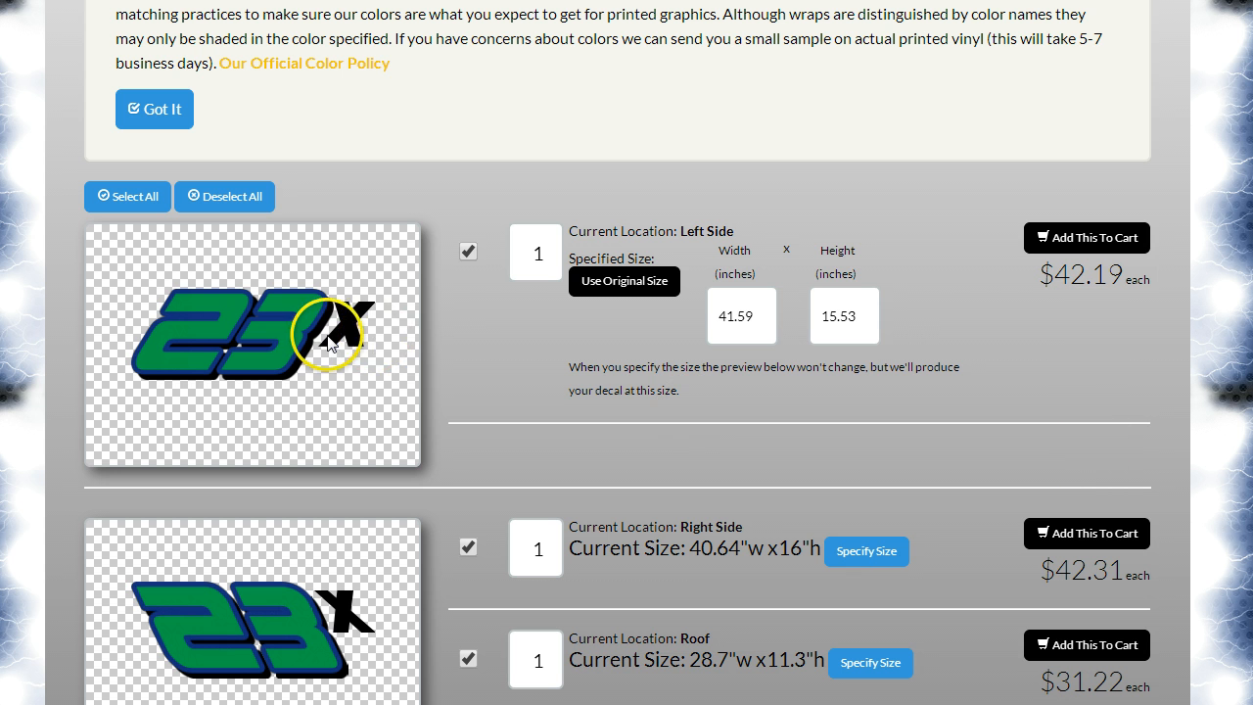
pyautogui.click(394, 310)
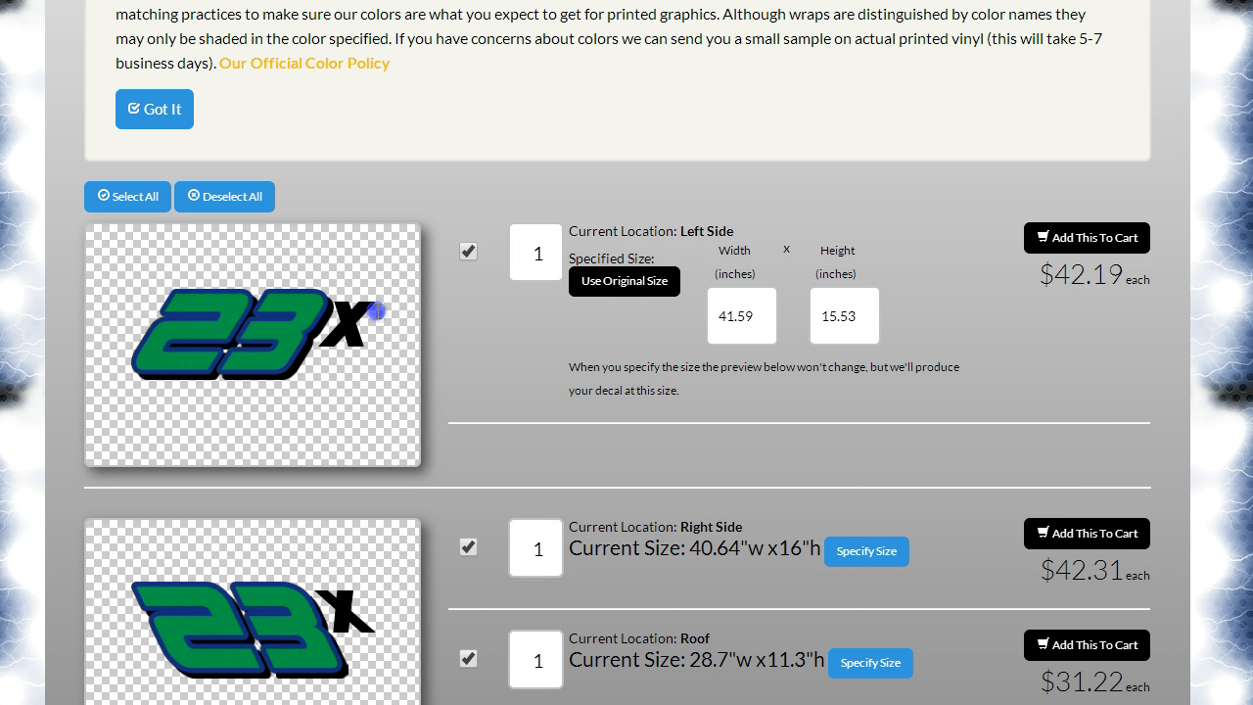
pyautogui.moveTo(252, 315); pyautogui.dragTo(194, 314)
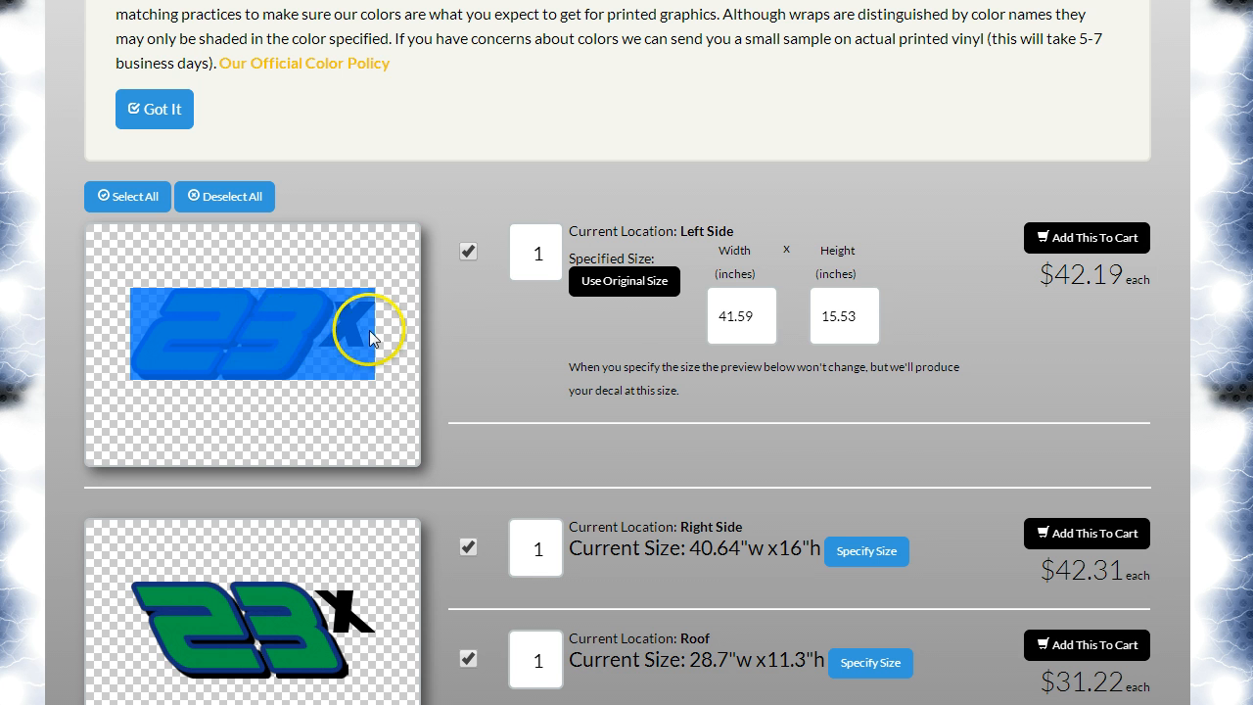
pyautogui.moveTo(761, 314); pyautogui.dragTo(720, 316)
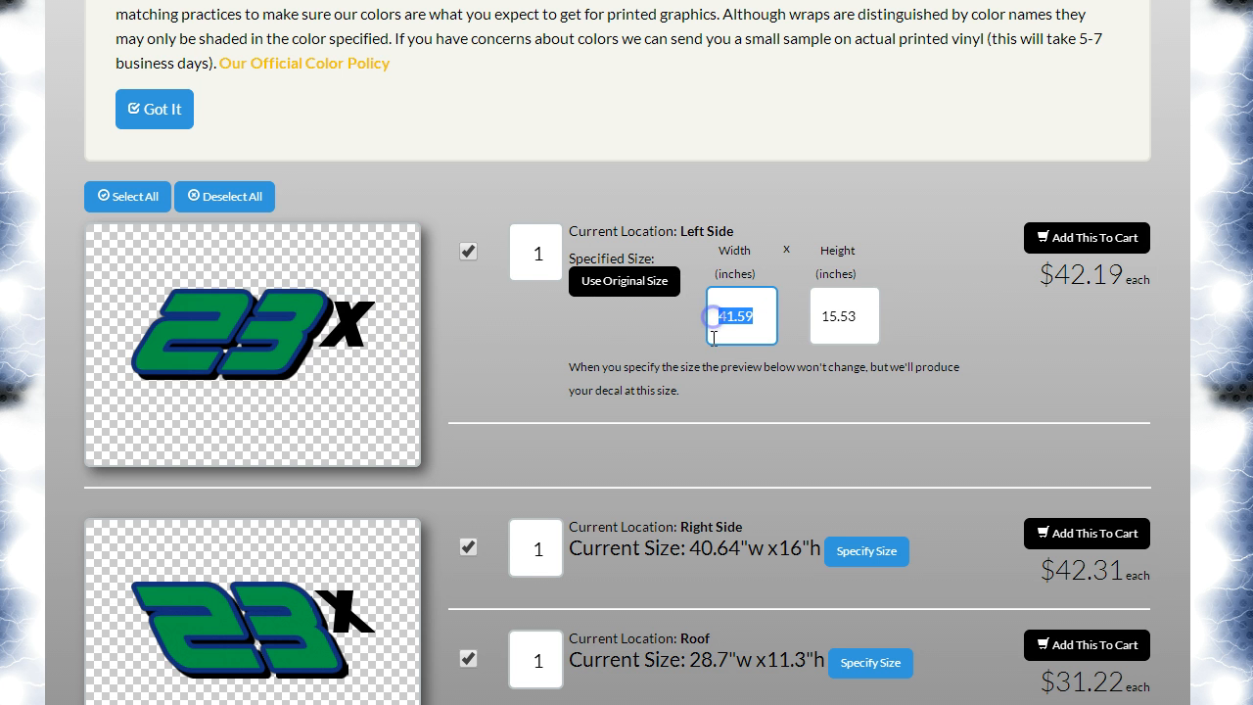
pyautogui.moveTo(372, 324); pyautogui.dragTo(155, 333)
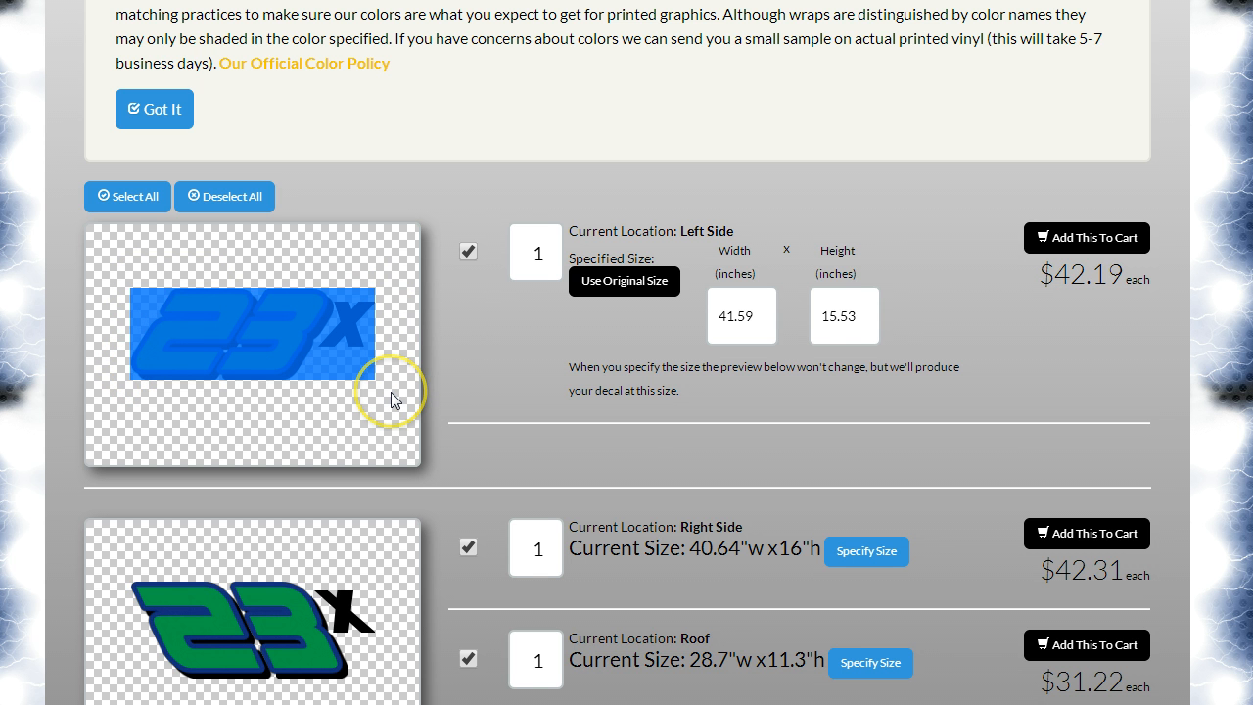
pyautogui.moveTo(864, 316); pyautogui.dragTo(818, 317)
pyautogui.click(199, 323)
pyautogui.doubleClick(199, 323)
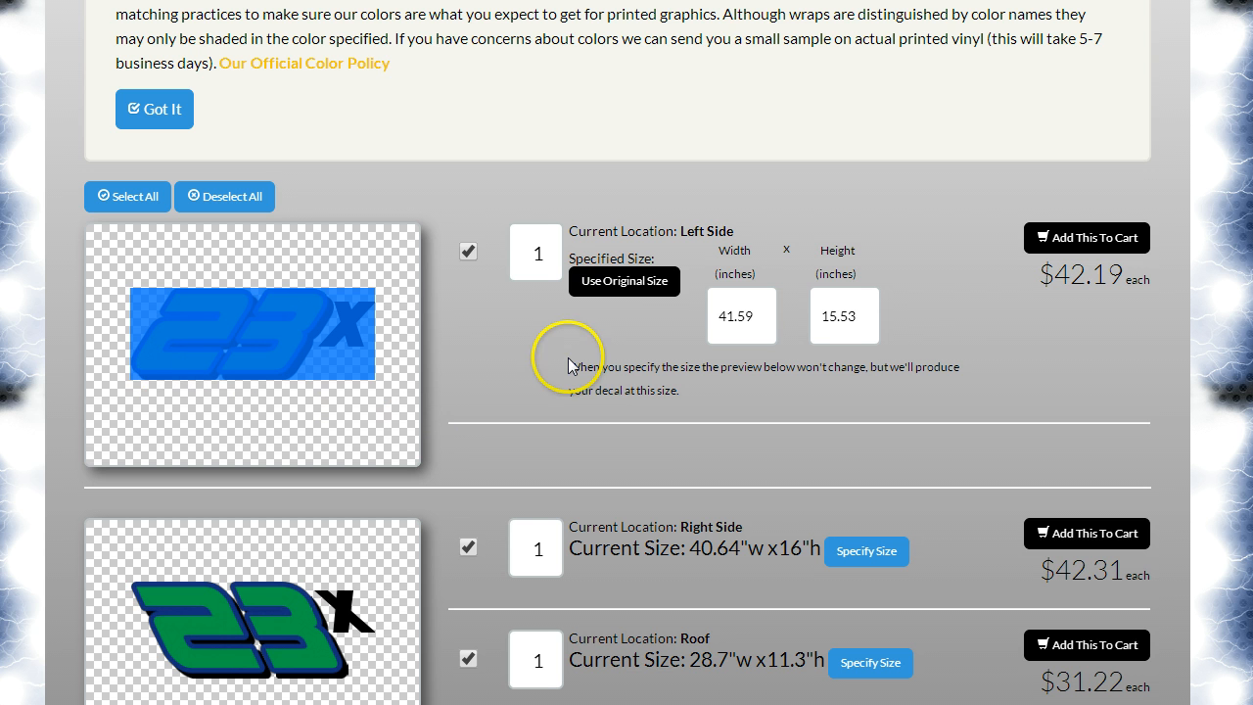
pyautogui.click(452, 341)
pyautogui.scroll(-2, 1119, 378)
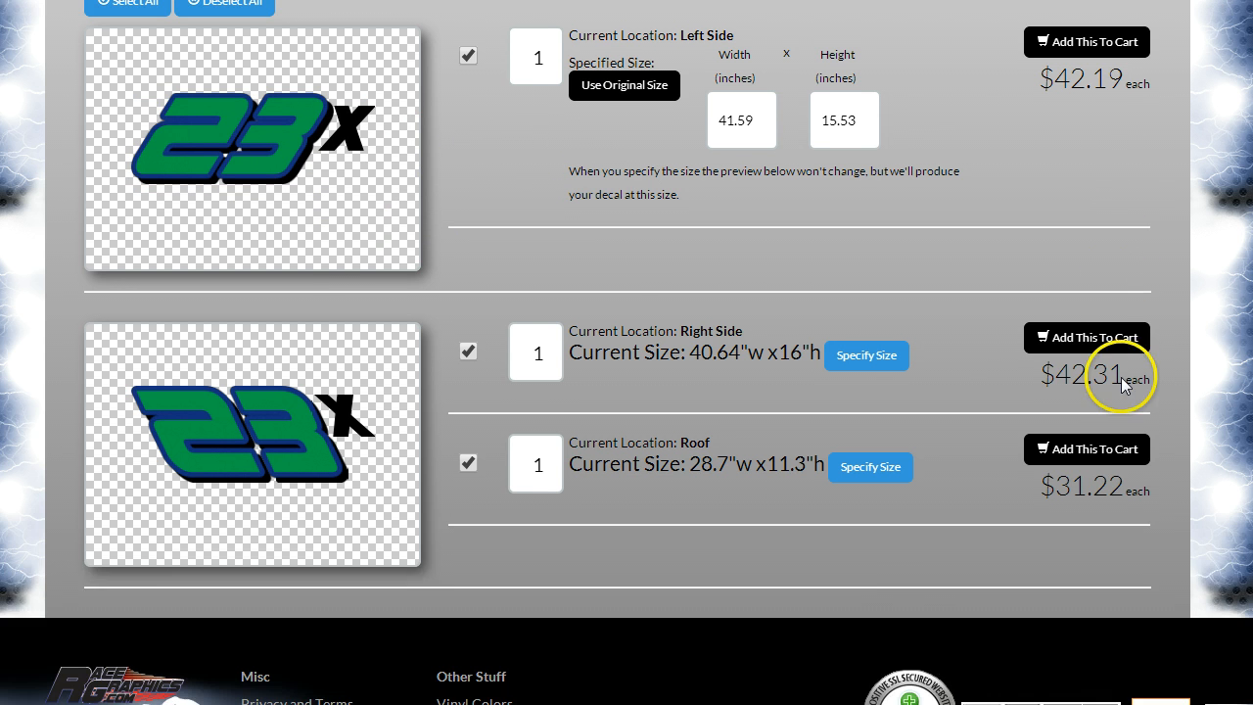
pyautogui.scroll(1, 1146, 475)
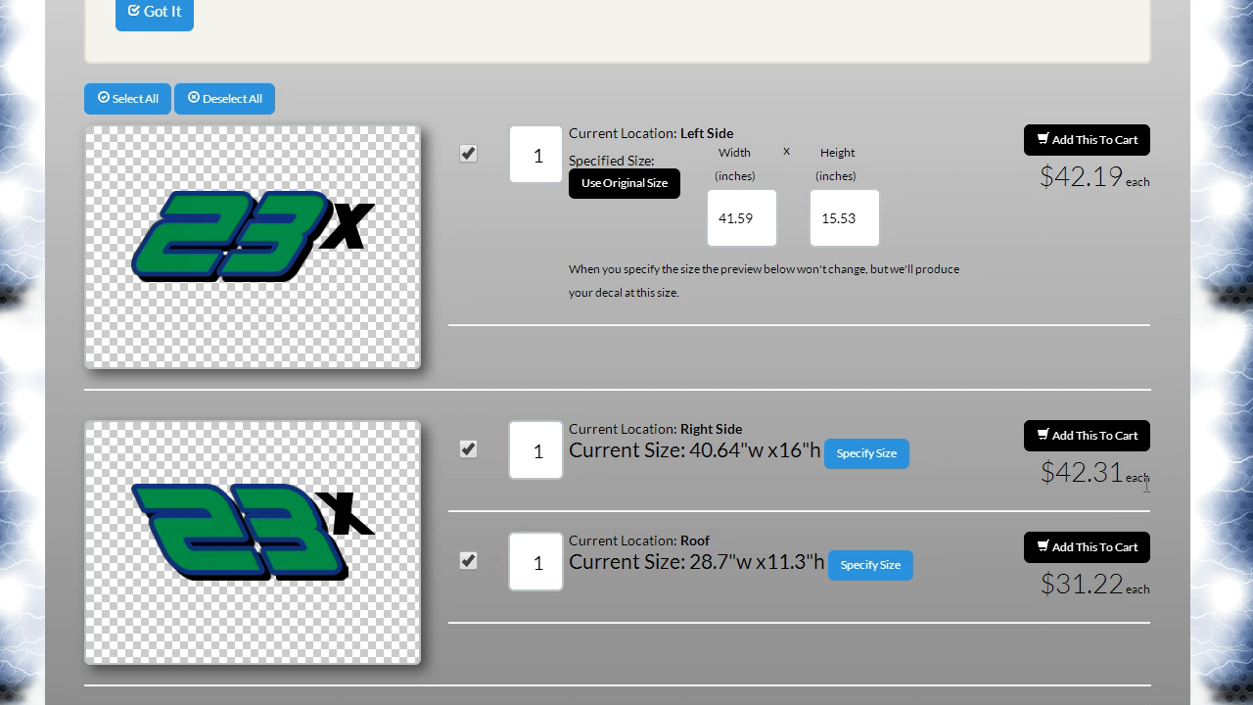